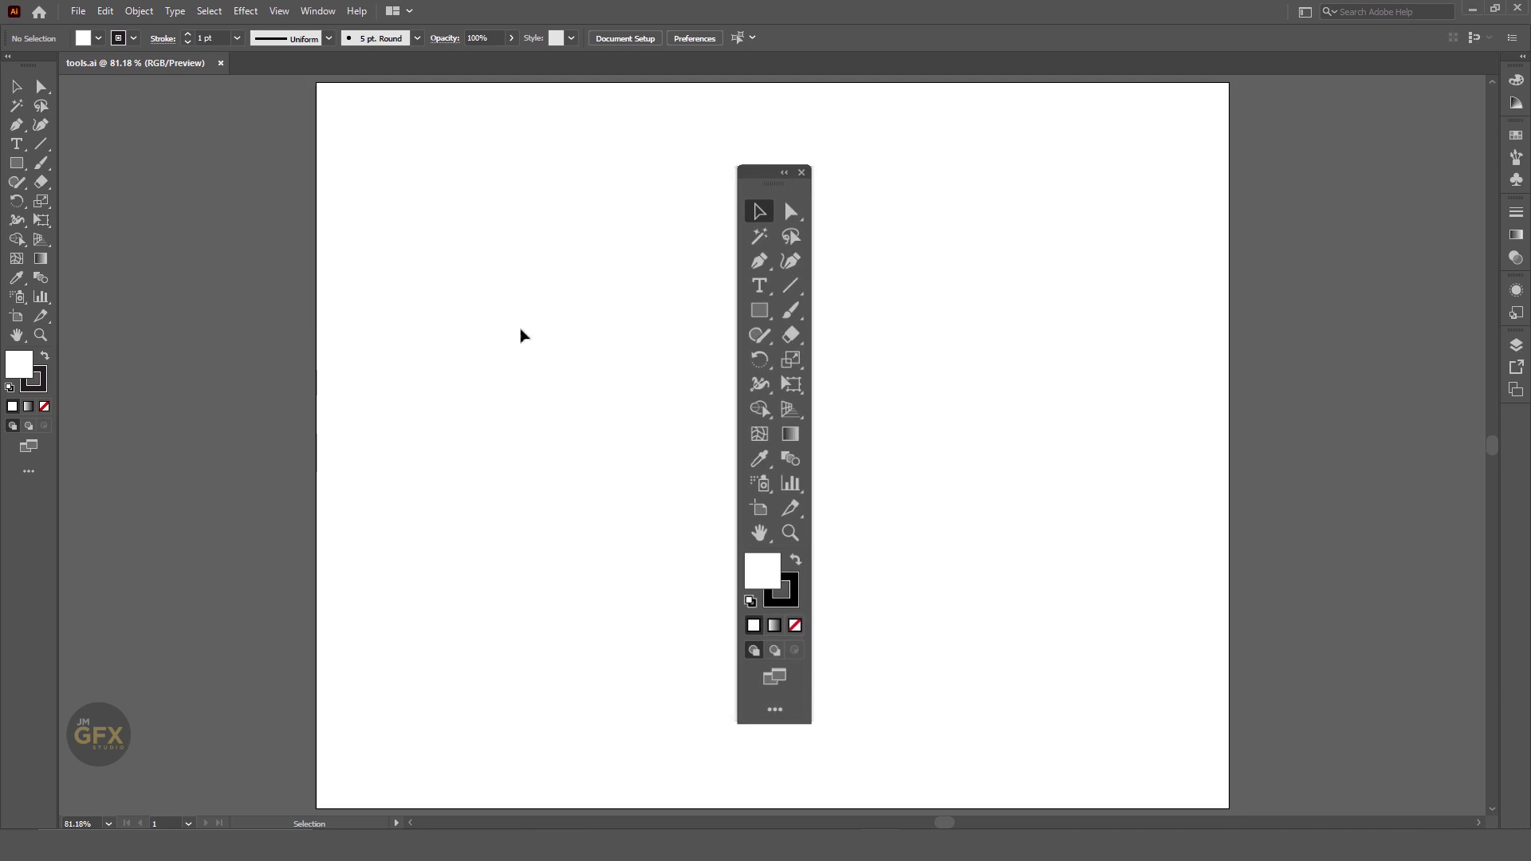
Start a new toolbar from the All Tools panel menu and name it 'My Toolbar'
left_click(34, 472)
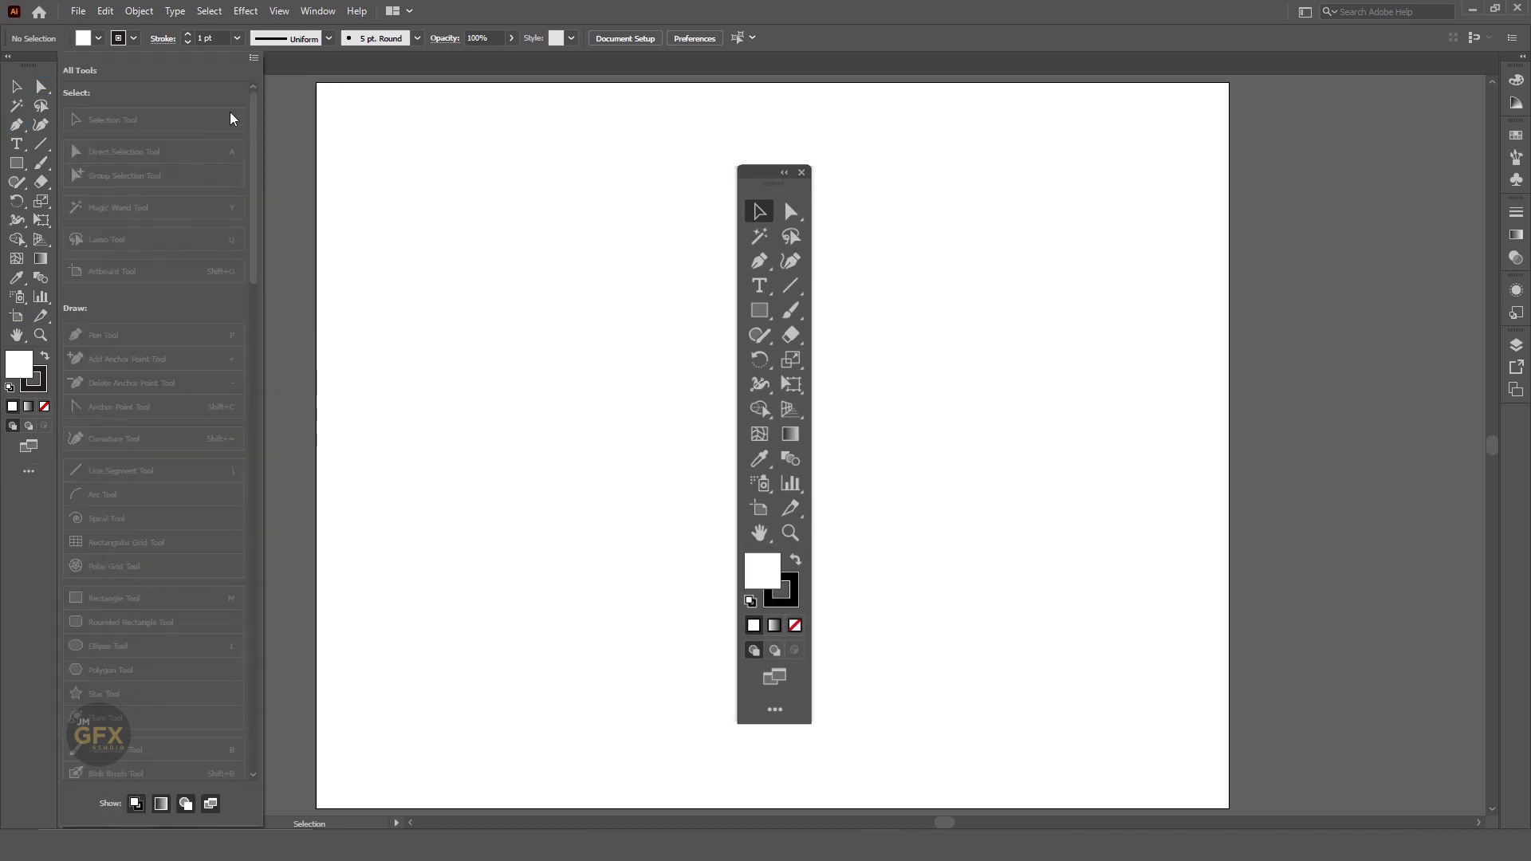
left_click(253, 59)
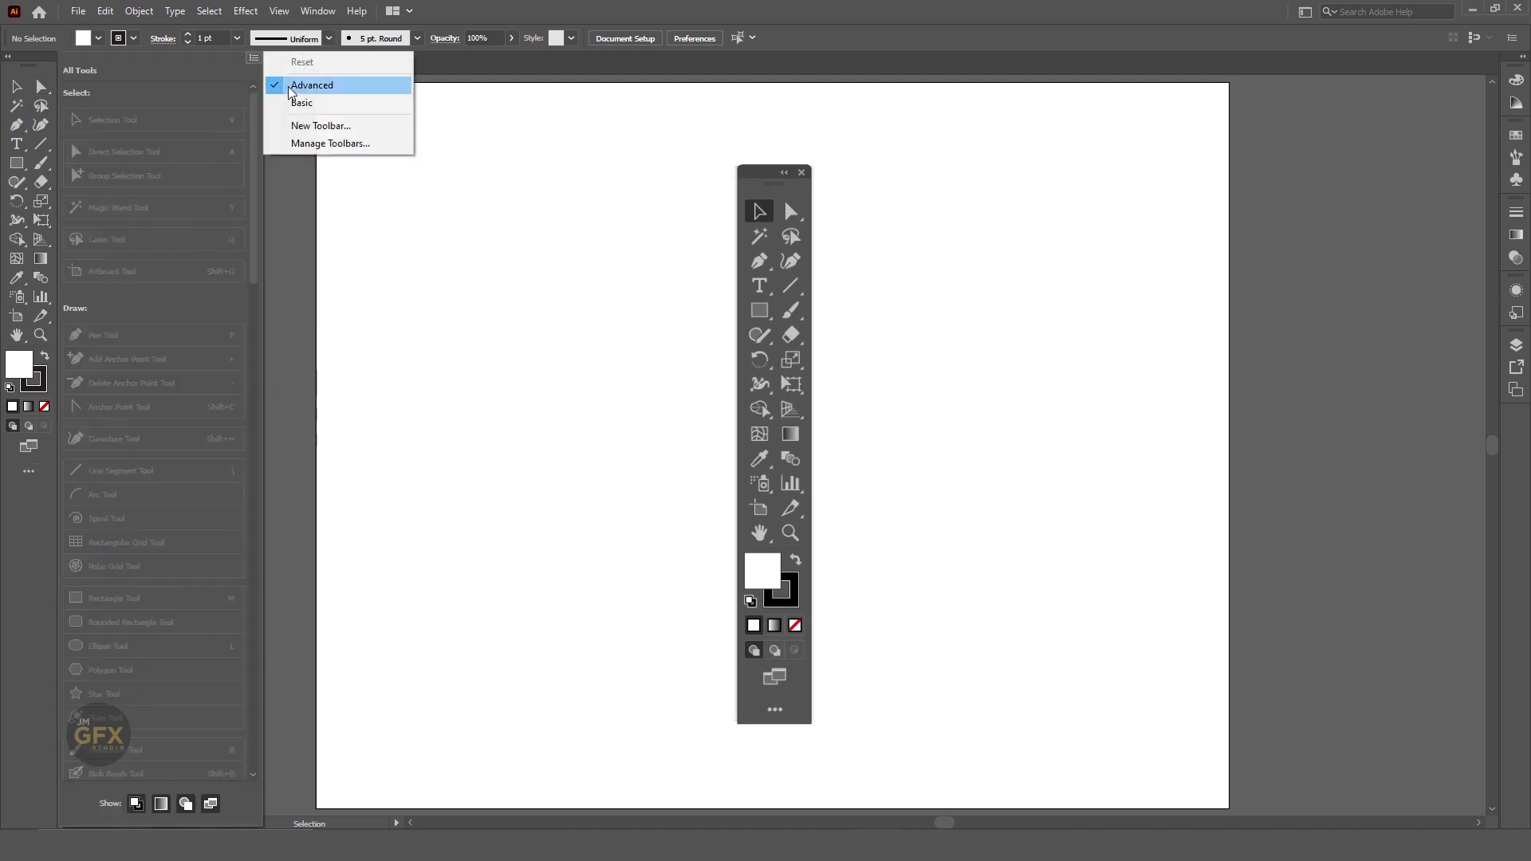
left_click(378, 126)
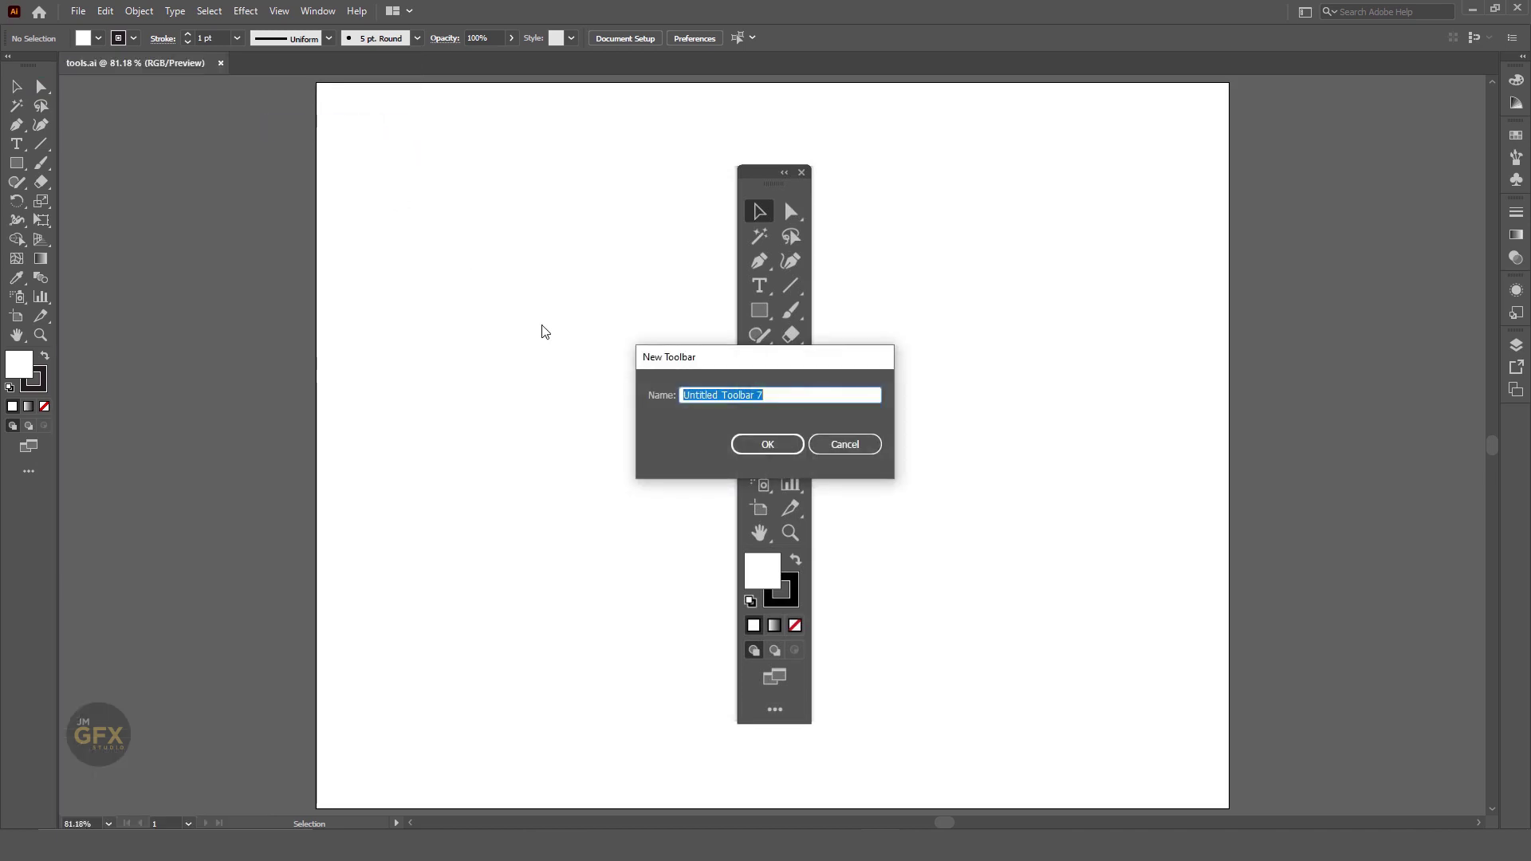
type("My ")
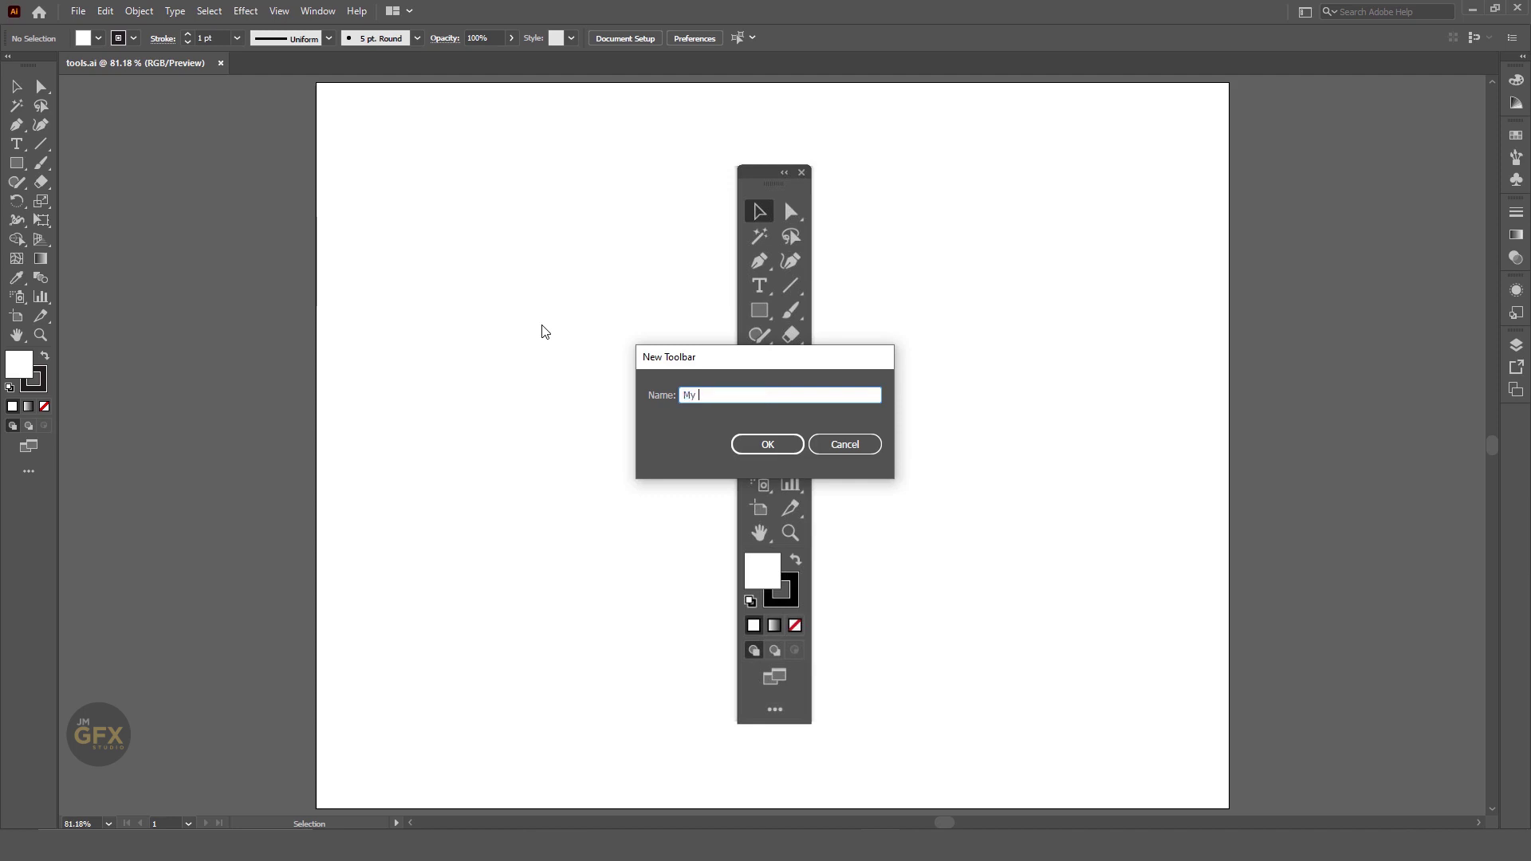
type("Tool")
type("bar")
Create the empty My Toolbar panel, widen it to two columns, and position it on the canvas
left_click(790, 444)
left_click_drag(169, 96, 437, 227)
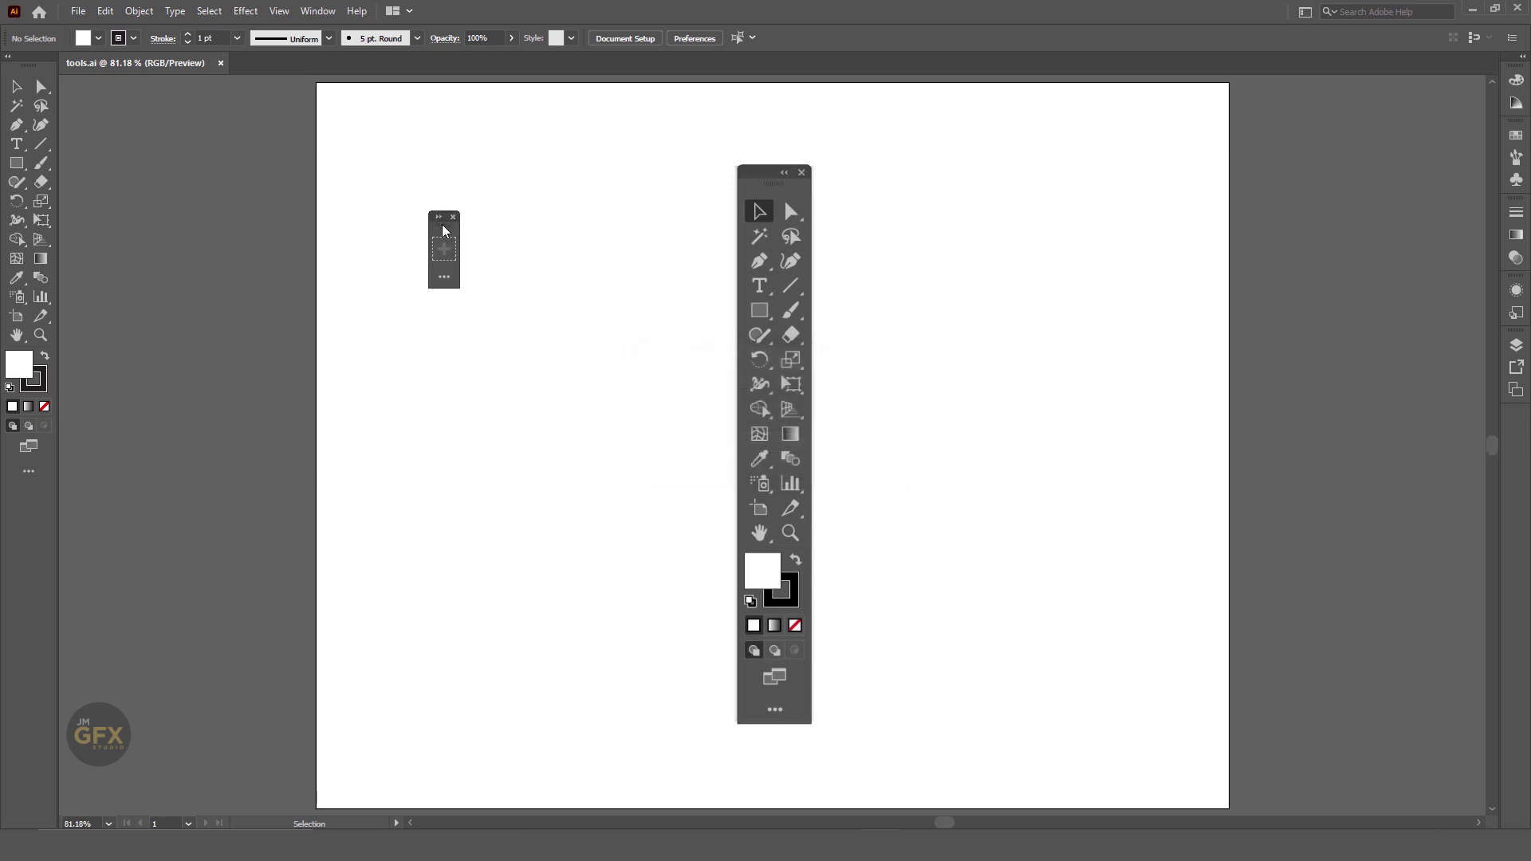
left_click(439, 216)
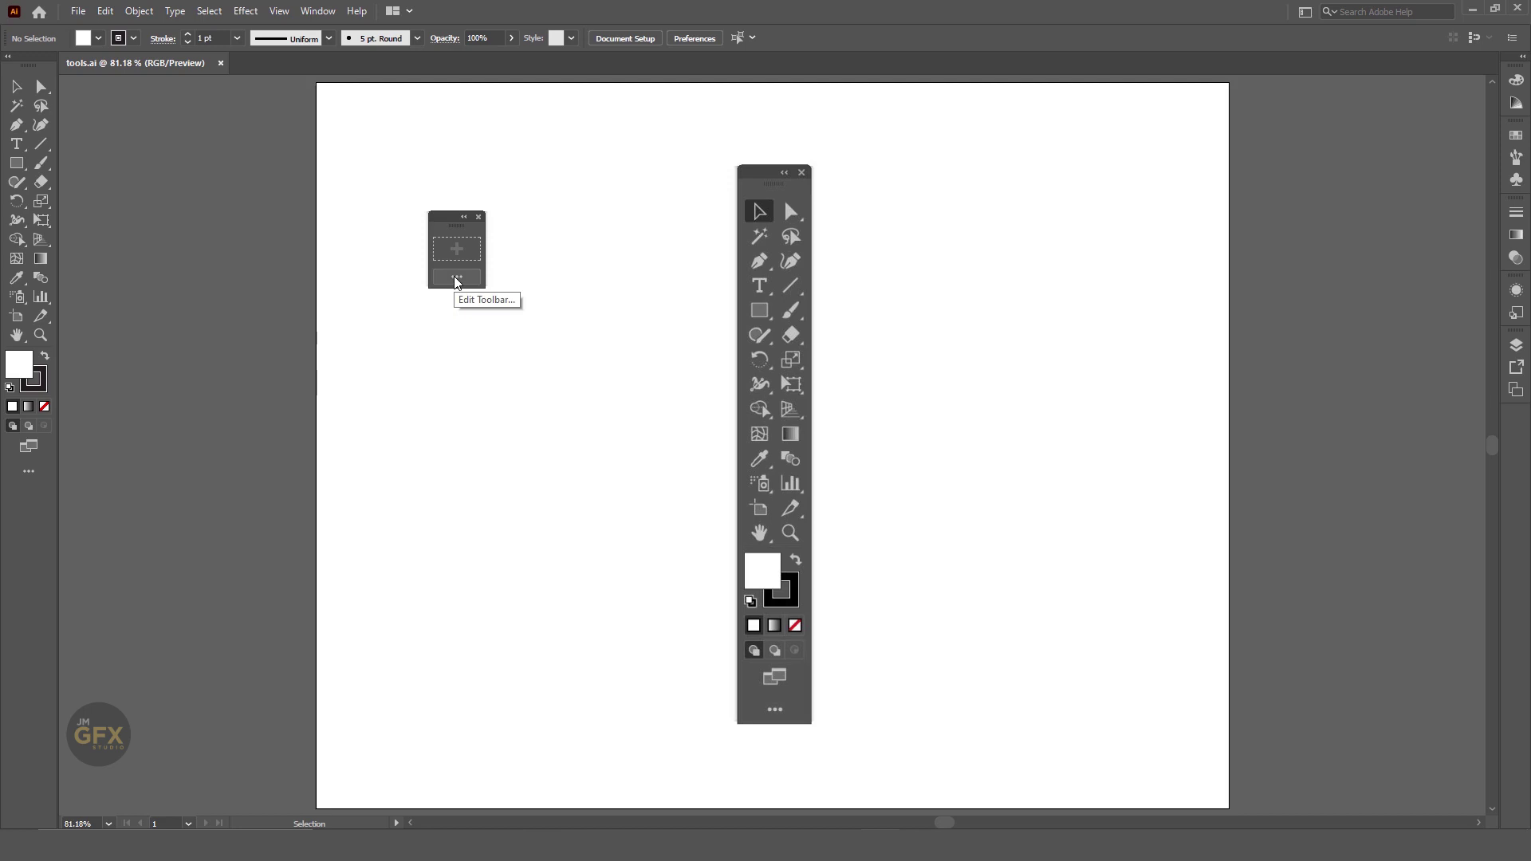
left_click_drag(449, 221, 387, 187)
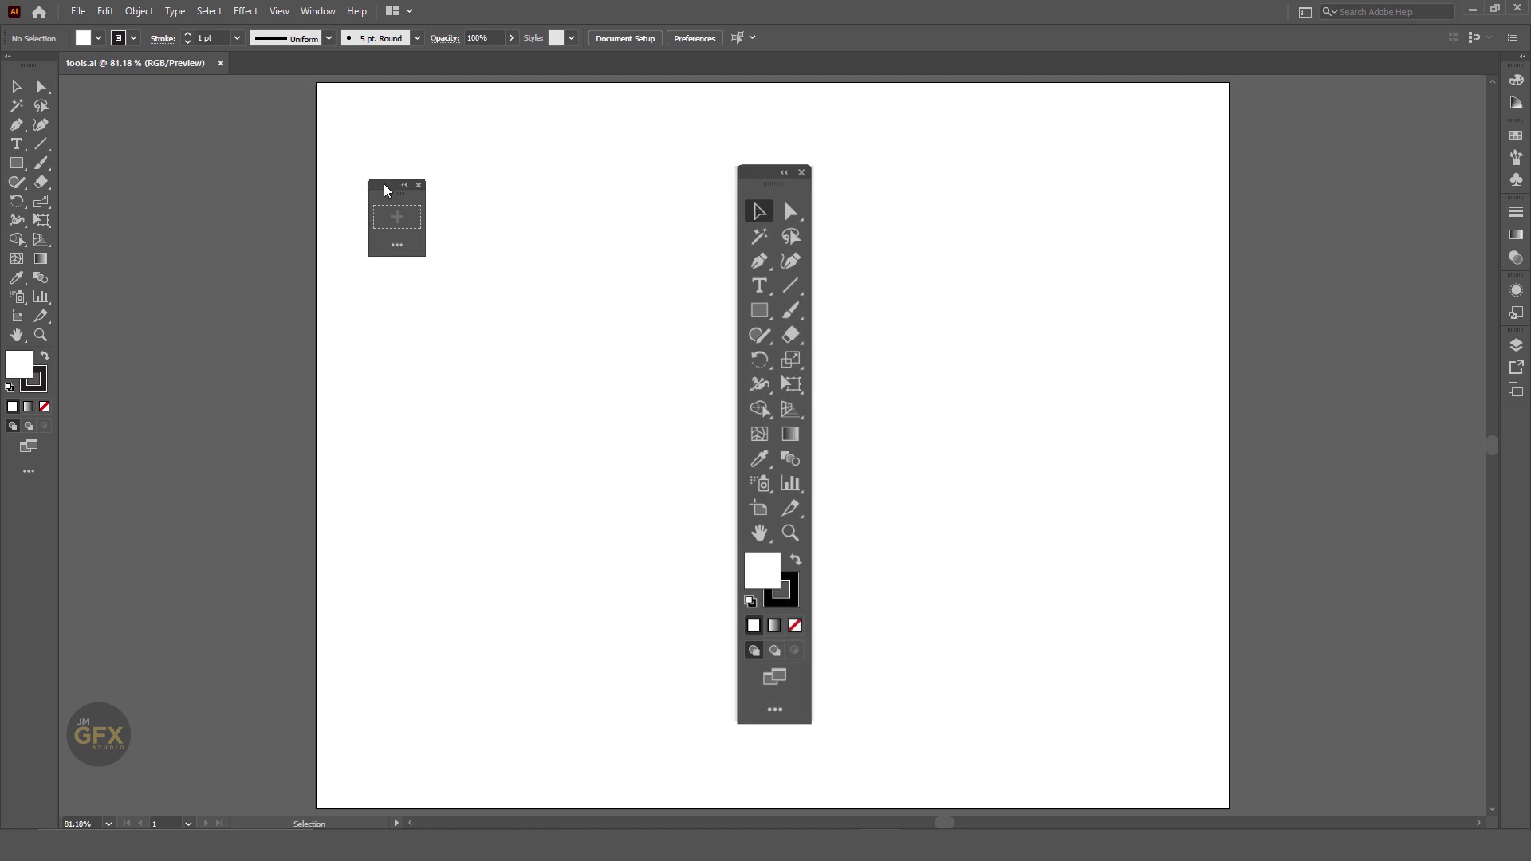
Browse the All Tools drawer of addable tools down to the Navigate section
left_click(397, 245)
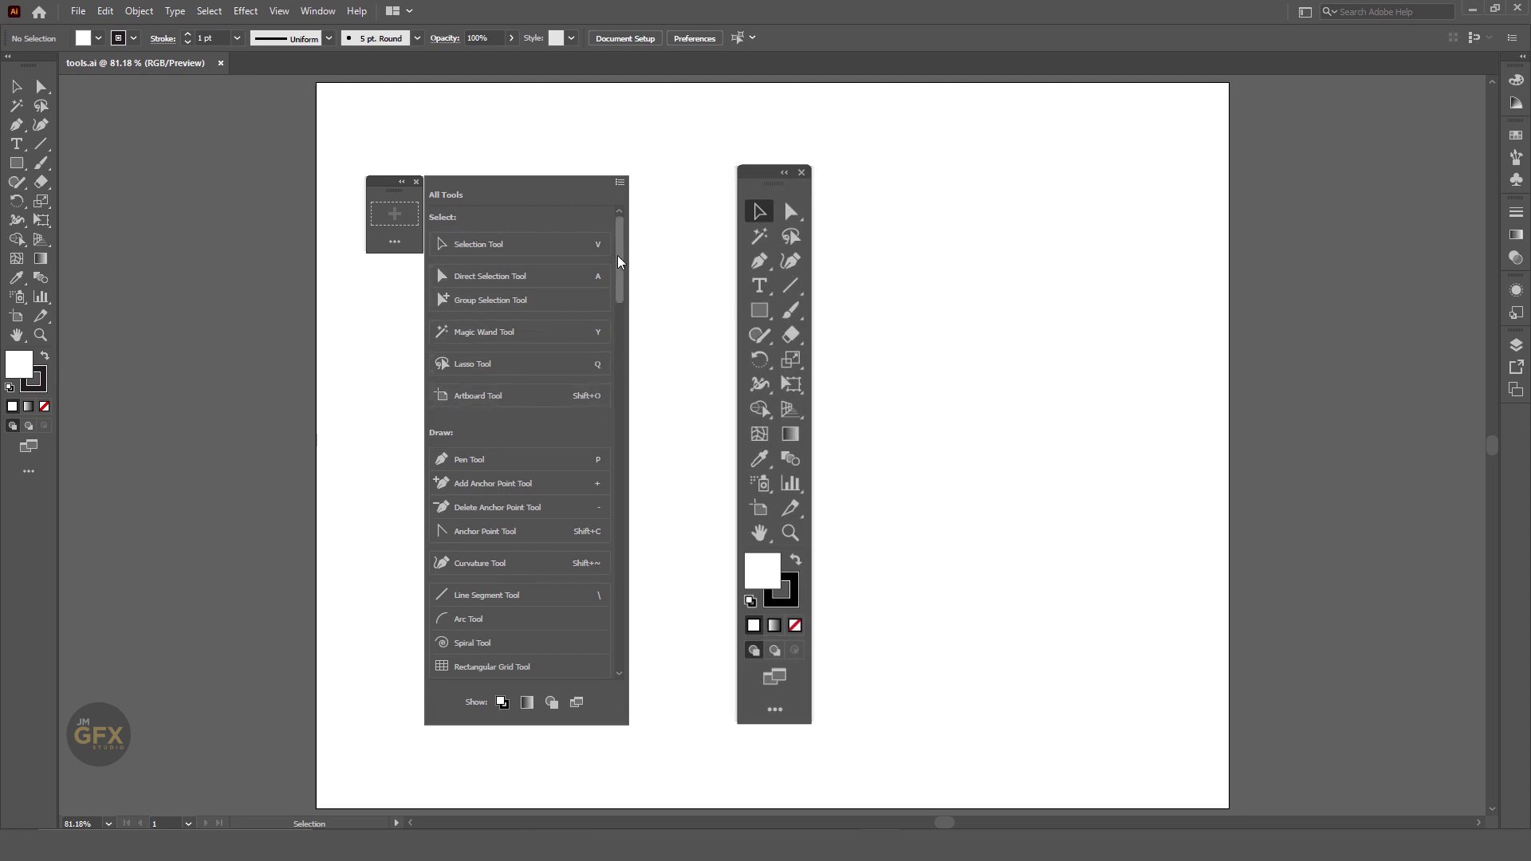
left_click_drag(617, 255, 627, 300)
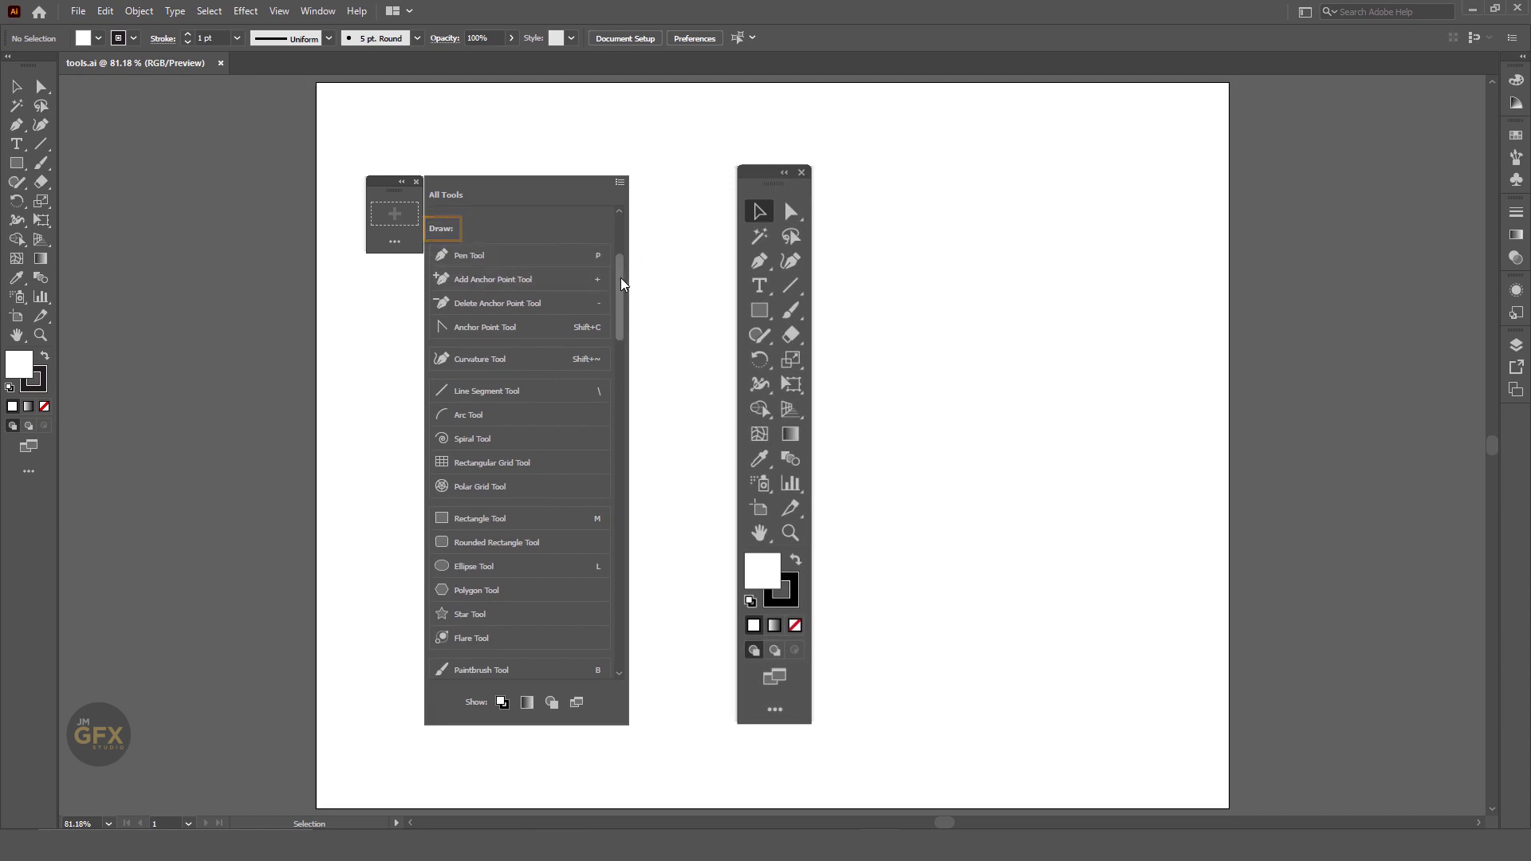
mouse_move(620, 276)
left_mouse_down()
mouse_move(635, 359)
mouse_move(619, 491)
left_mouse_up()
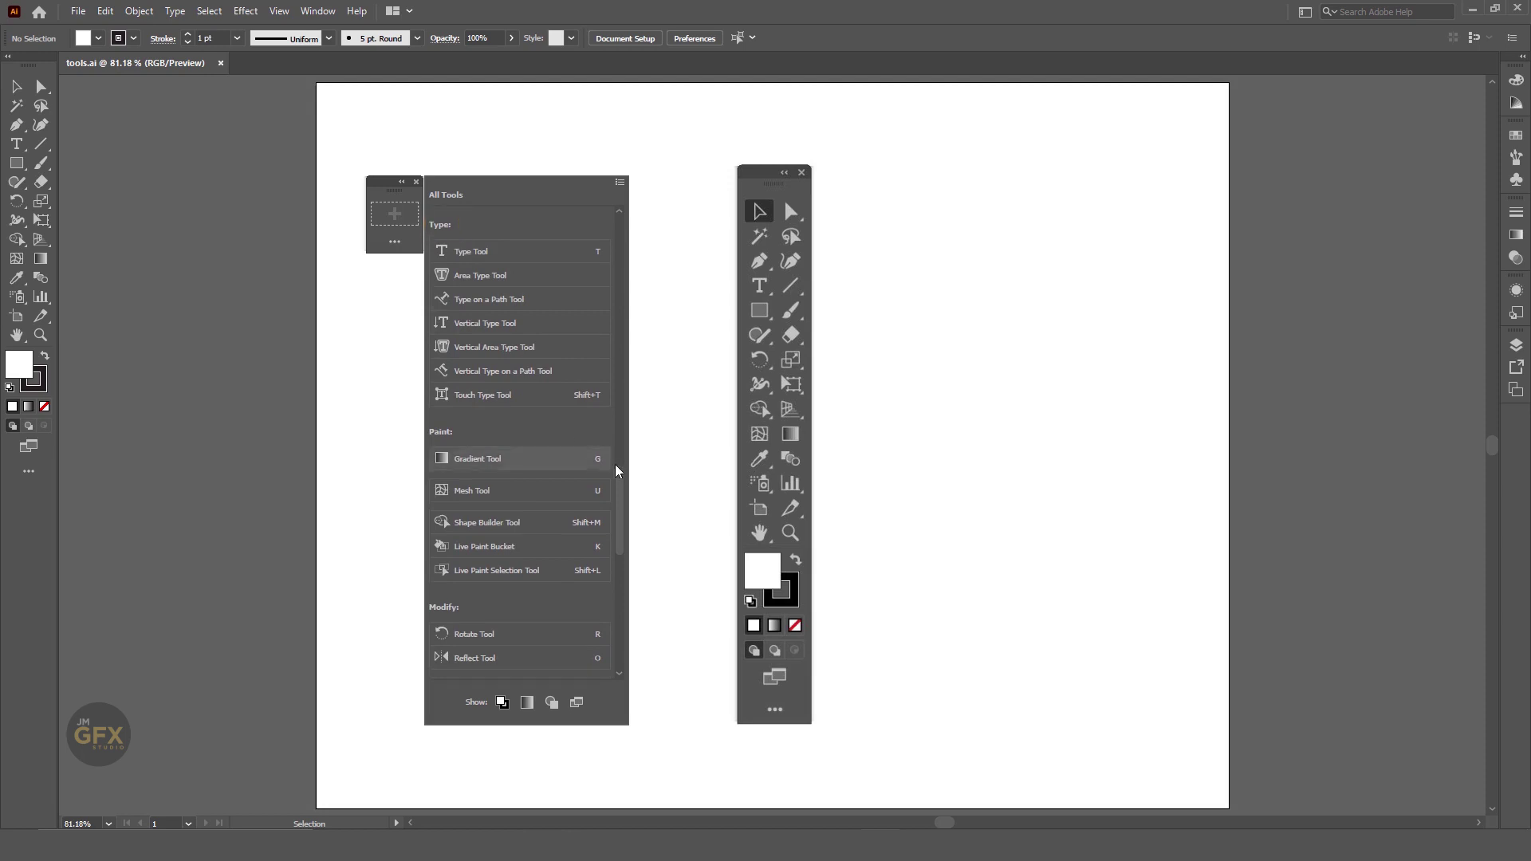
scroll(619, 479, "down", 2)
scroll(622, 495, "down", 2)
scroll(626, 515, "down", 2)
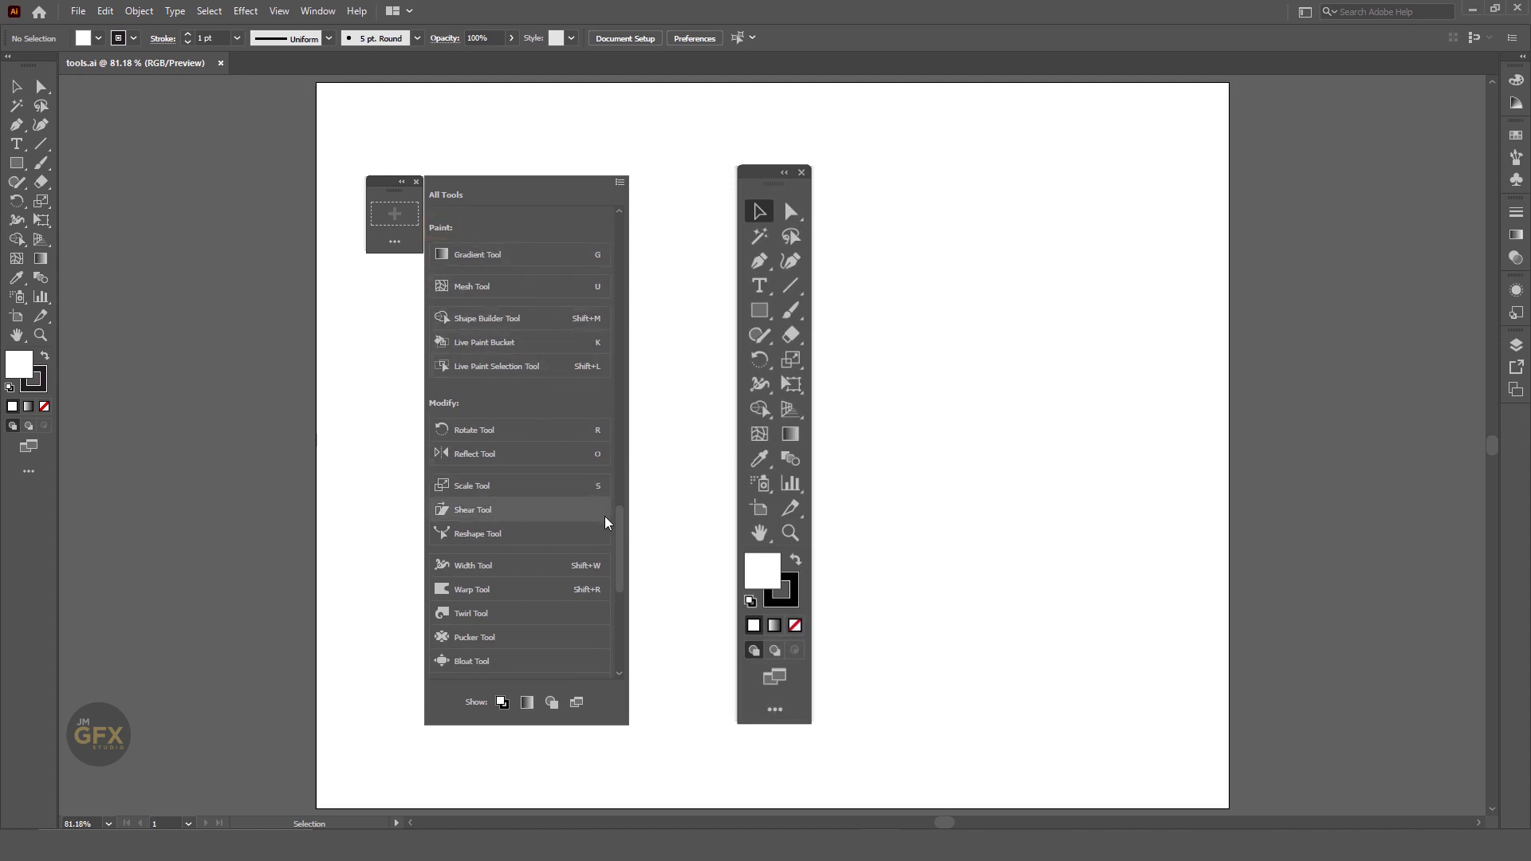
left_click_drag(621, 524, 619, 557)
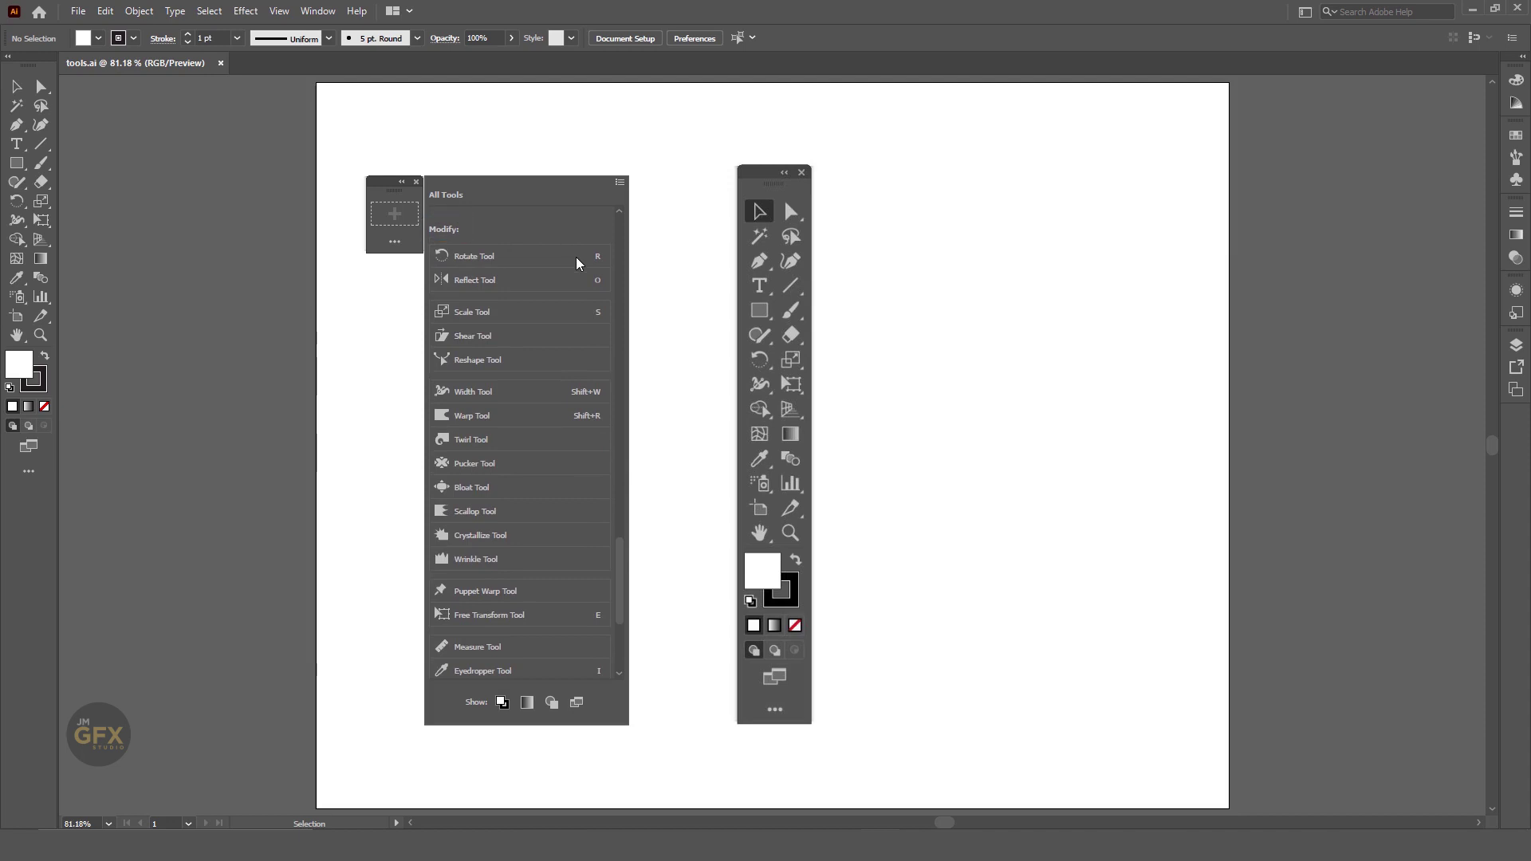
scroll(621, 548, "down", 3)
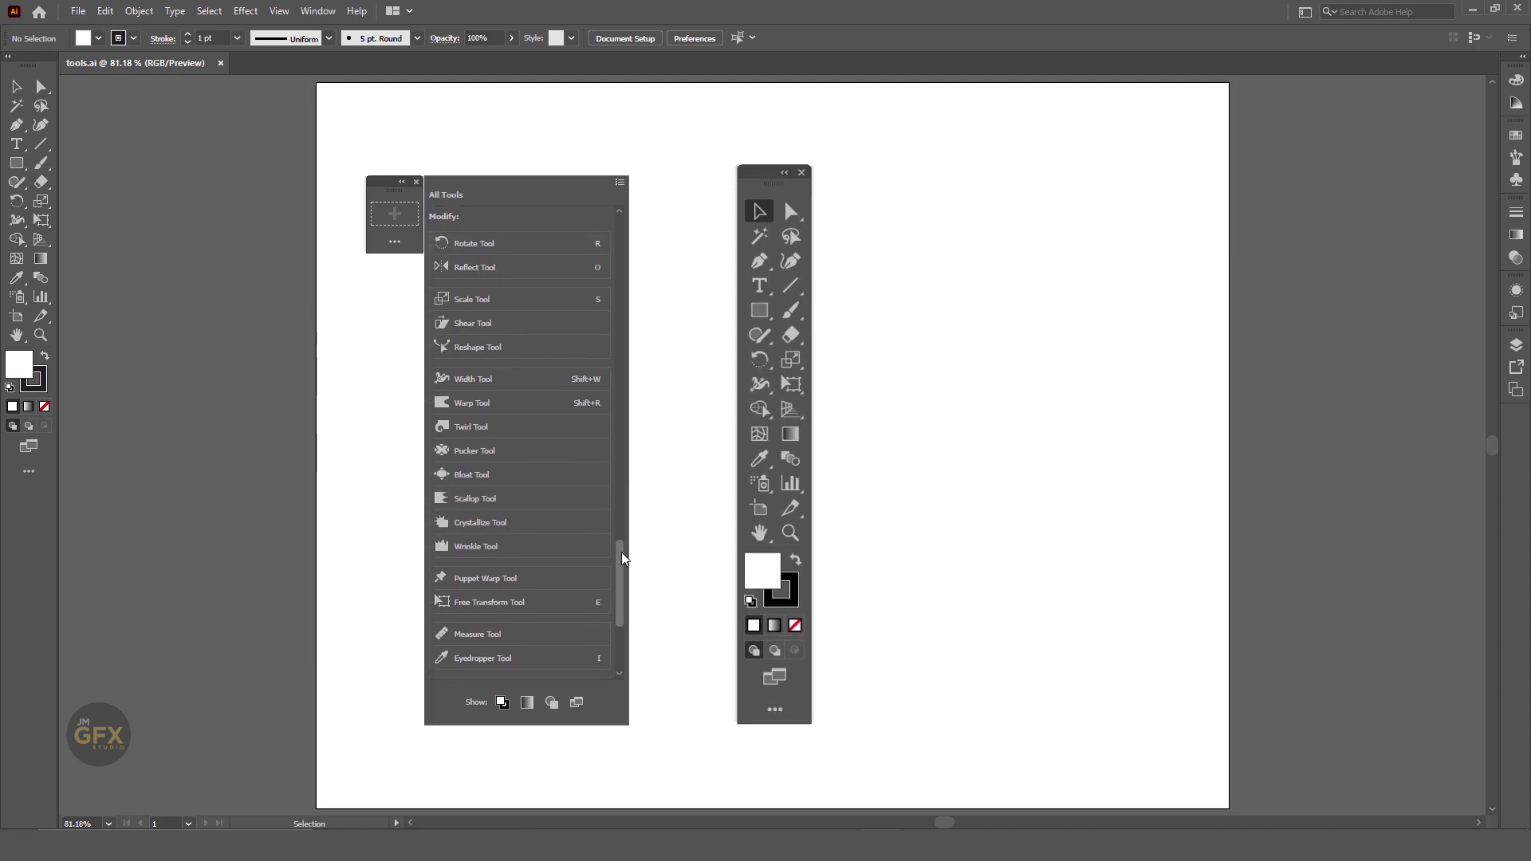
scroll(623, 571, "down", 3)
scroll(623, 571, "down", 3)
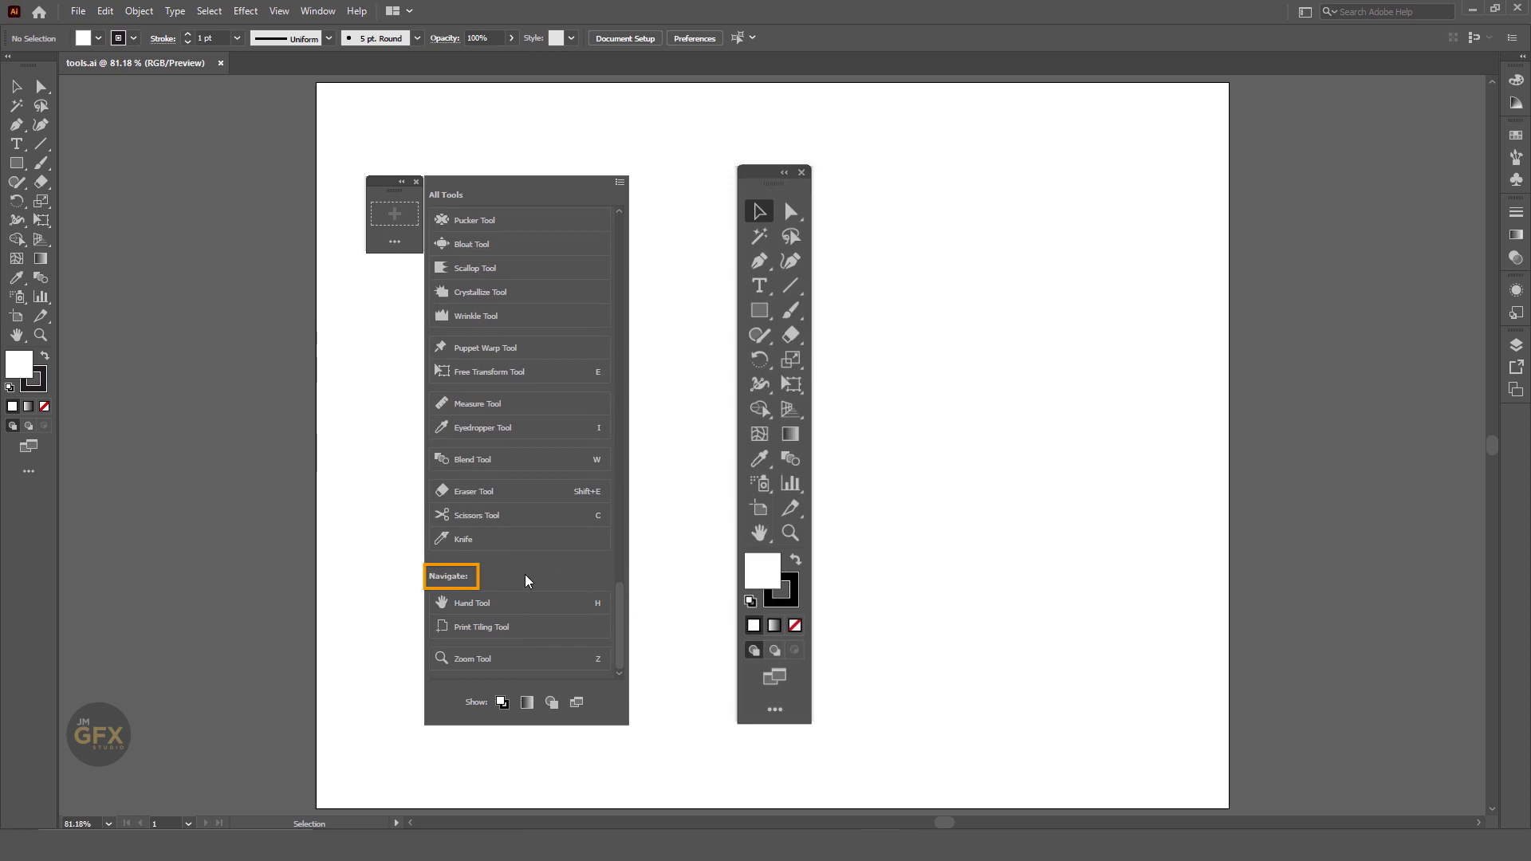
Close My Toolbar, float the main Tools panel, and tear off the Direct and Group Selection tools
left_click(416, 182)
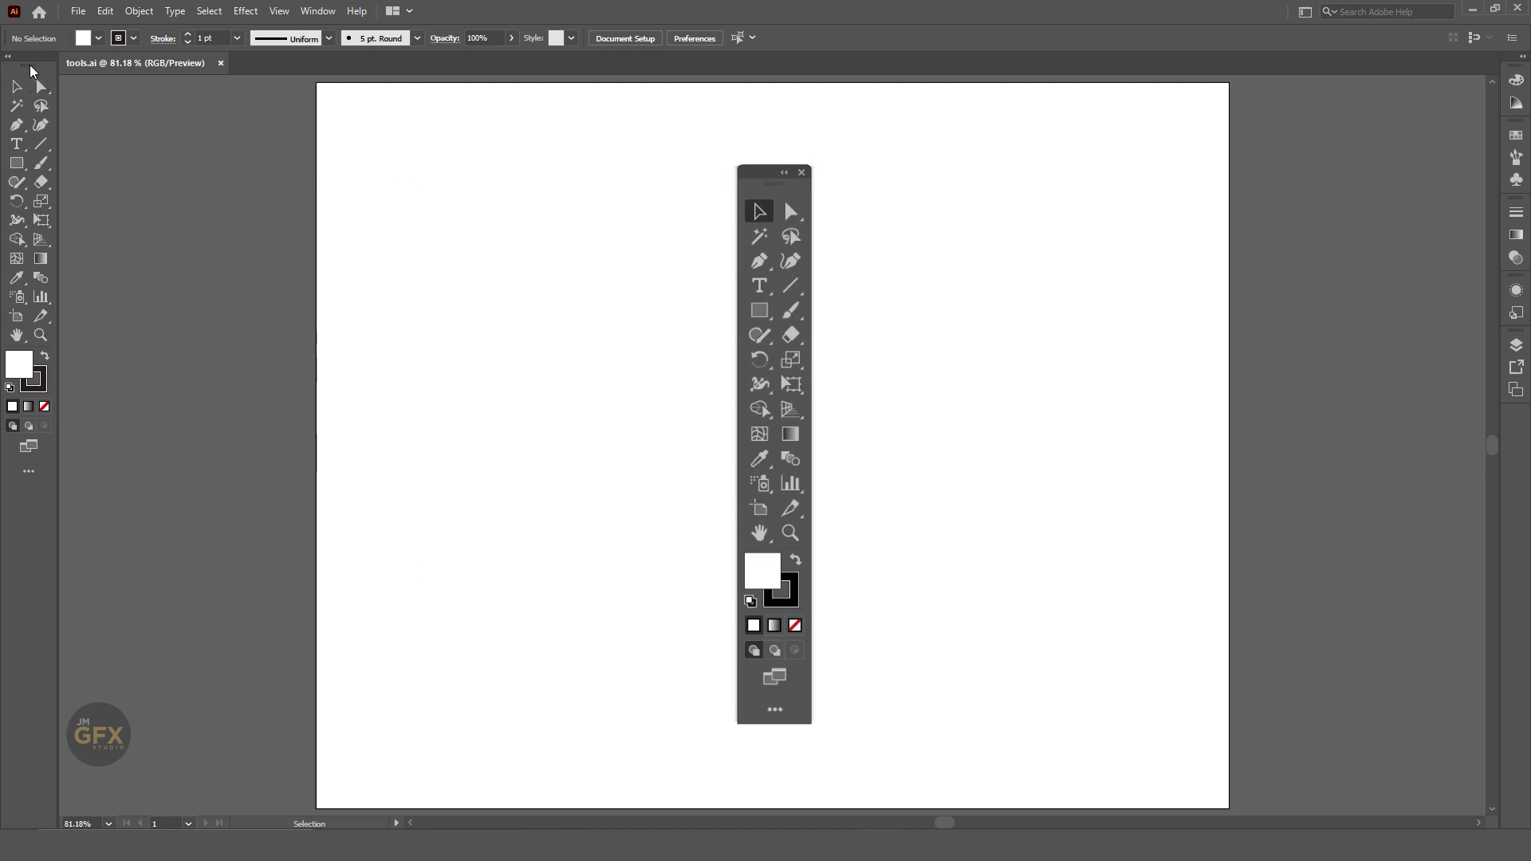
mouse_move(32, 72)
left_mouse_down()
mouse_move(511, 183)
mouse_move(468, 188)
left_mouse_up()
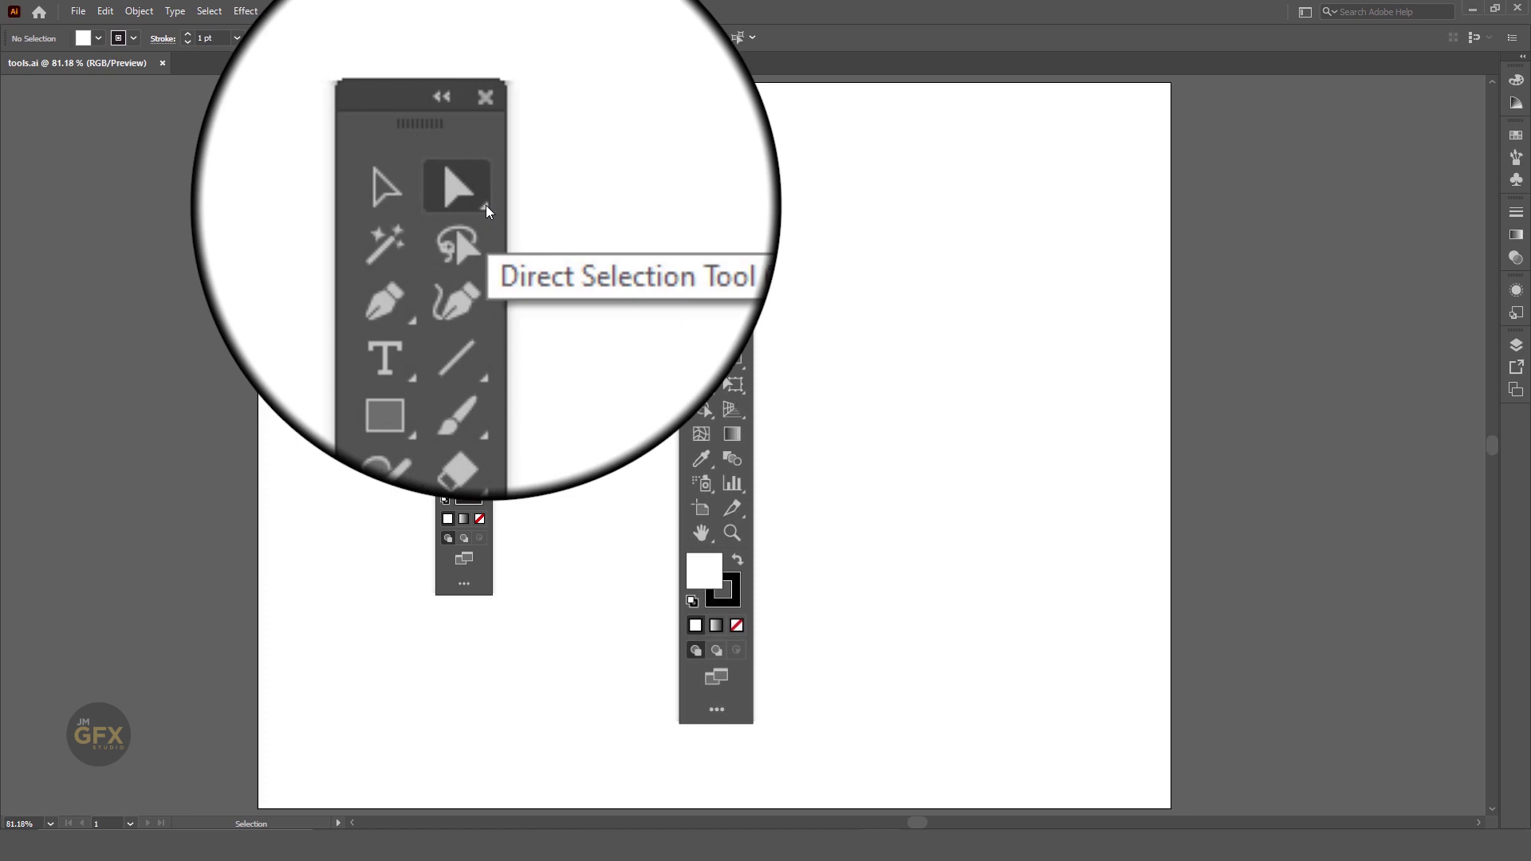
left_click(486, 204)
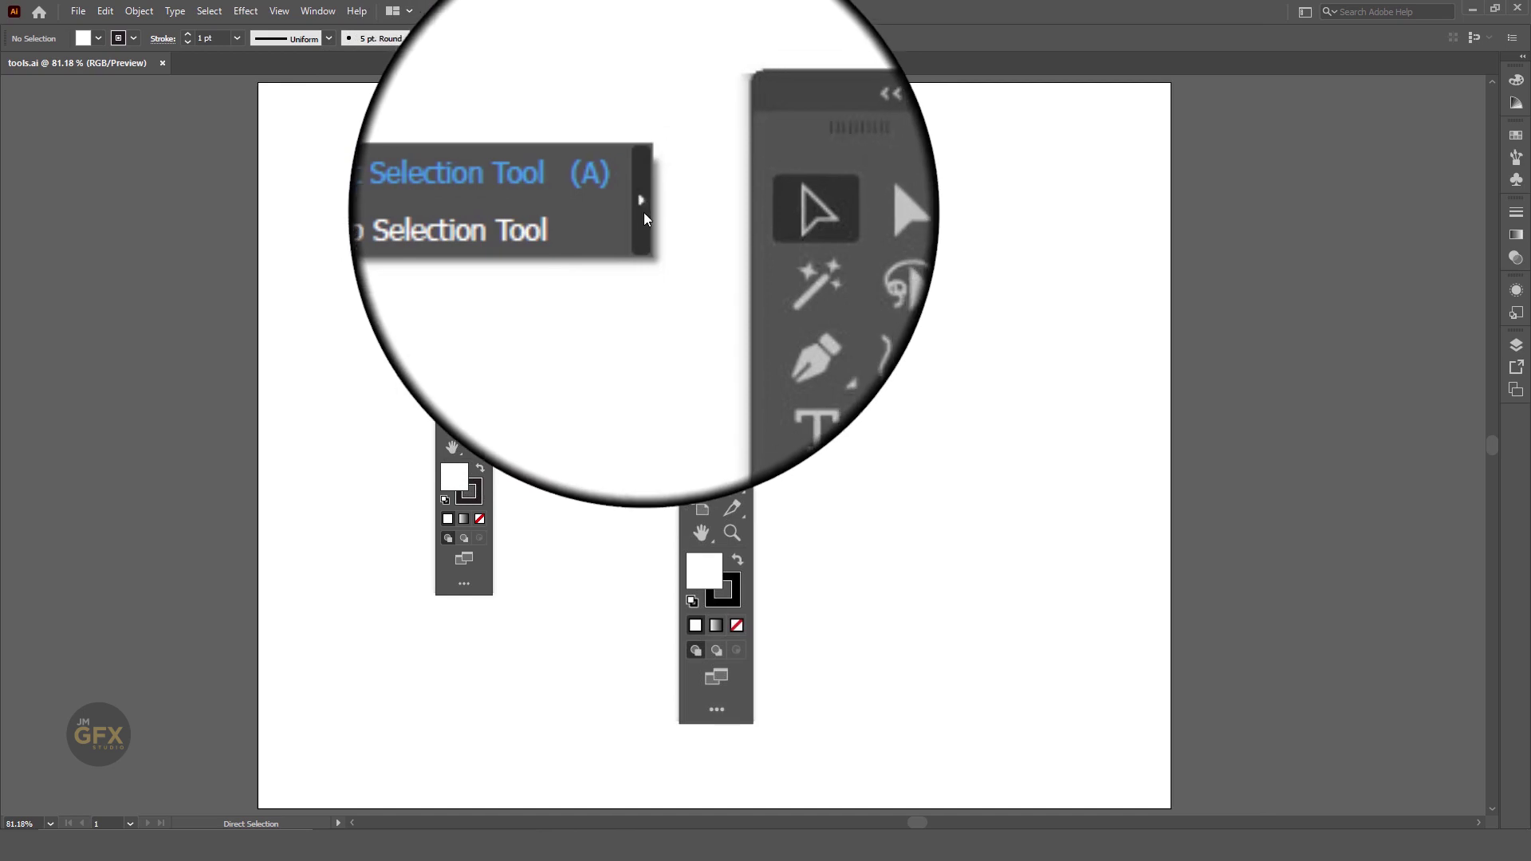
left_click(644, 212)
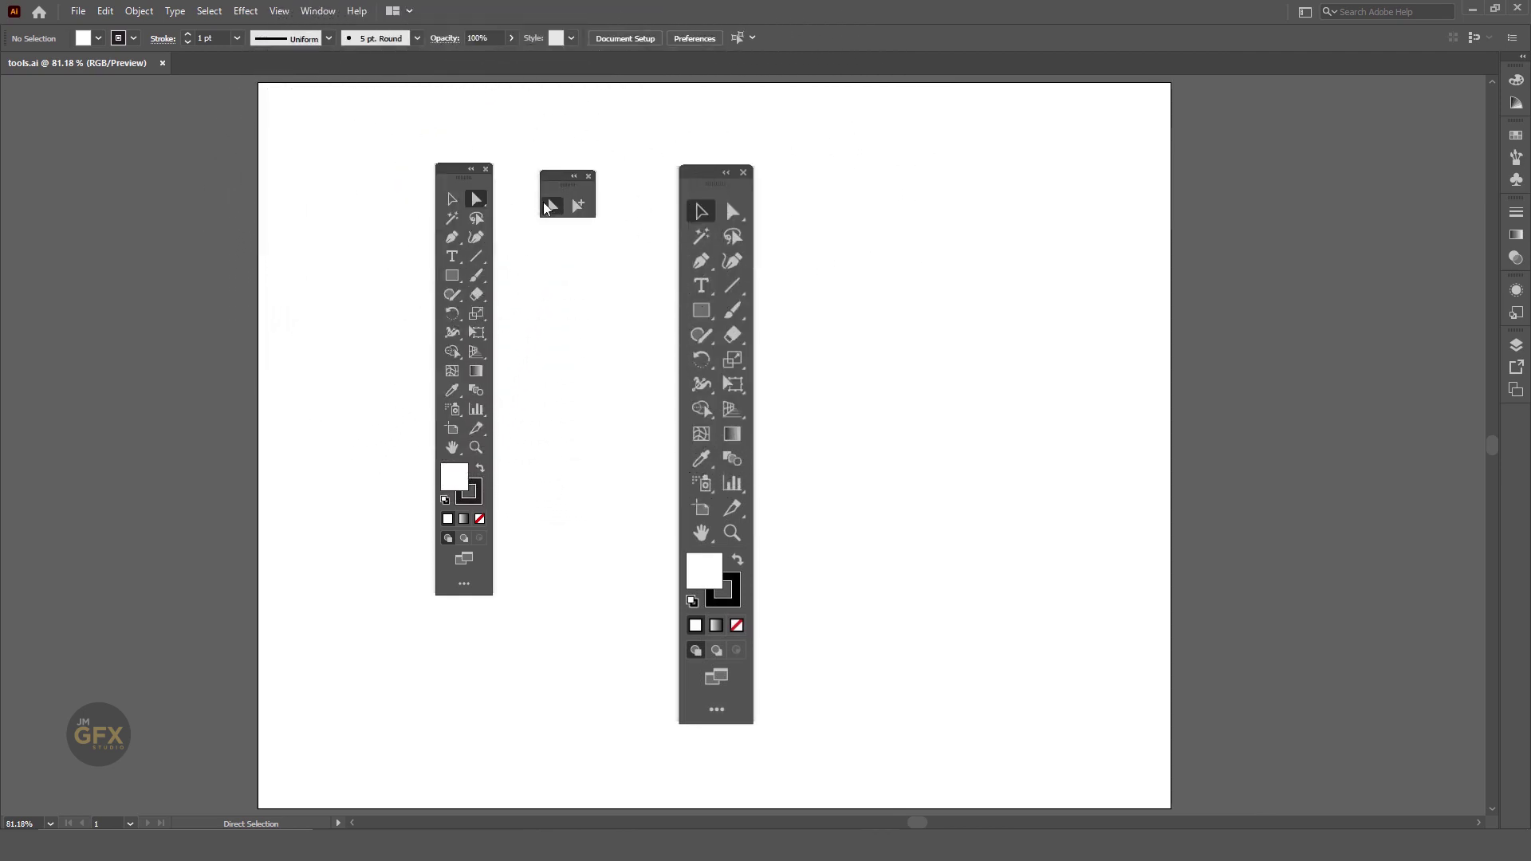
Tear the Type tools group off into its own floating panel and move it right
left_click(478, 205)
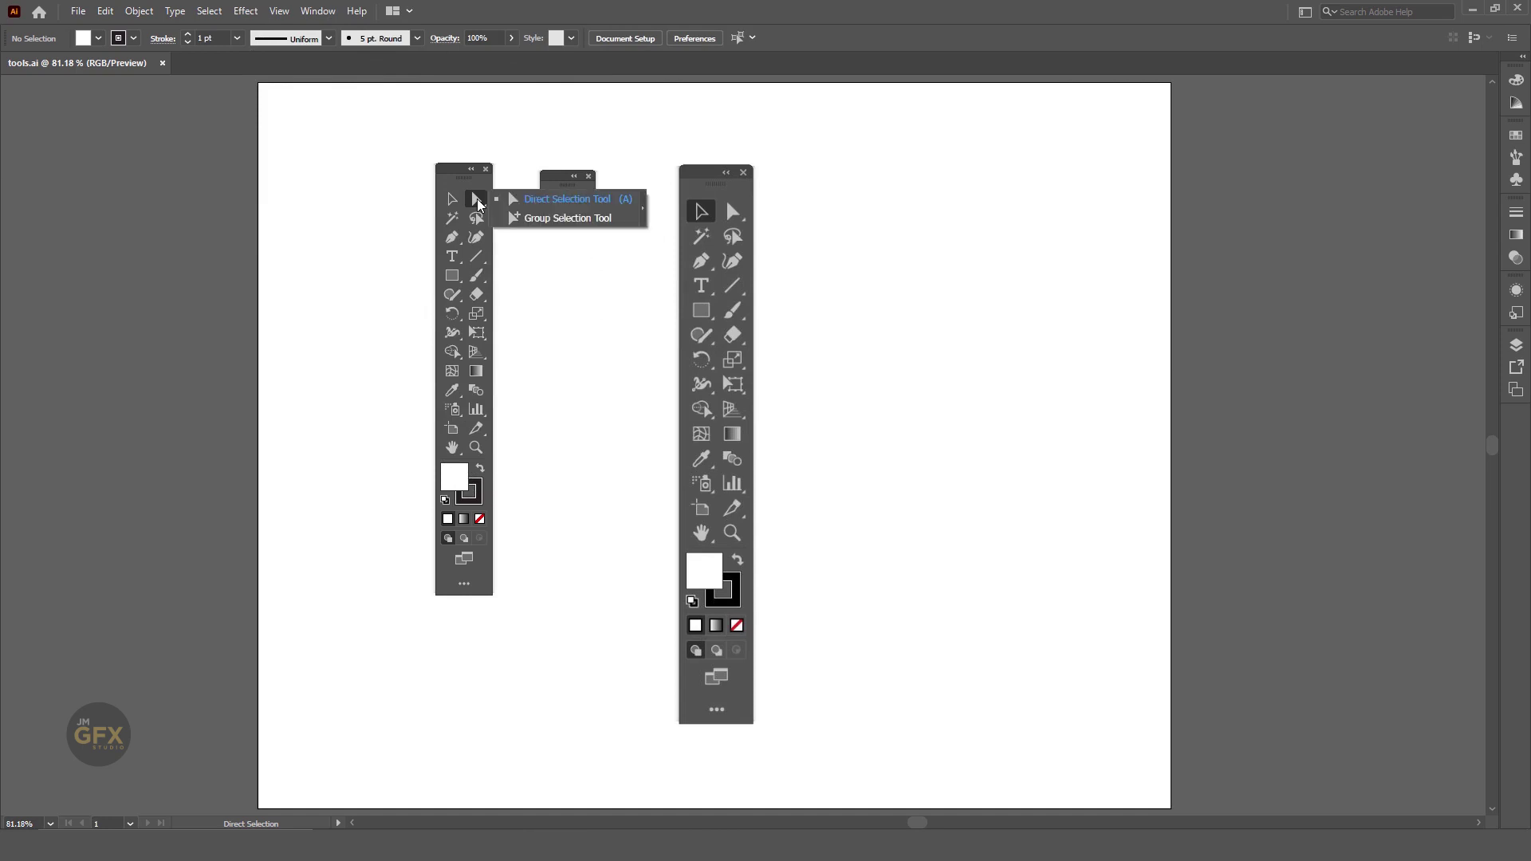
left_click(479, 205)
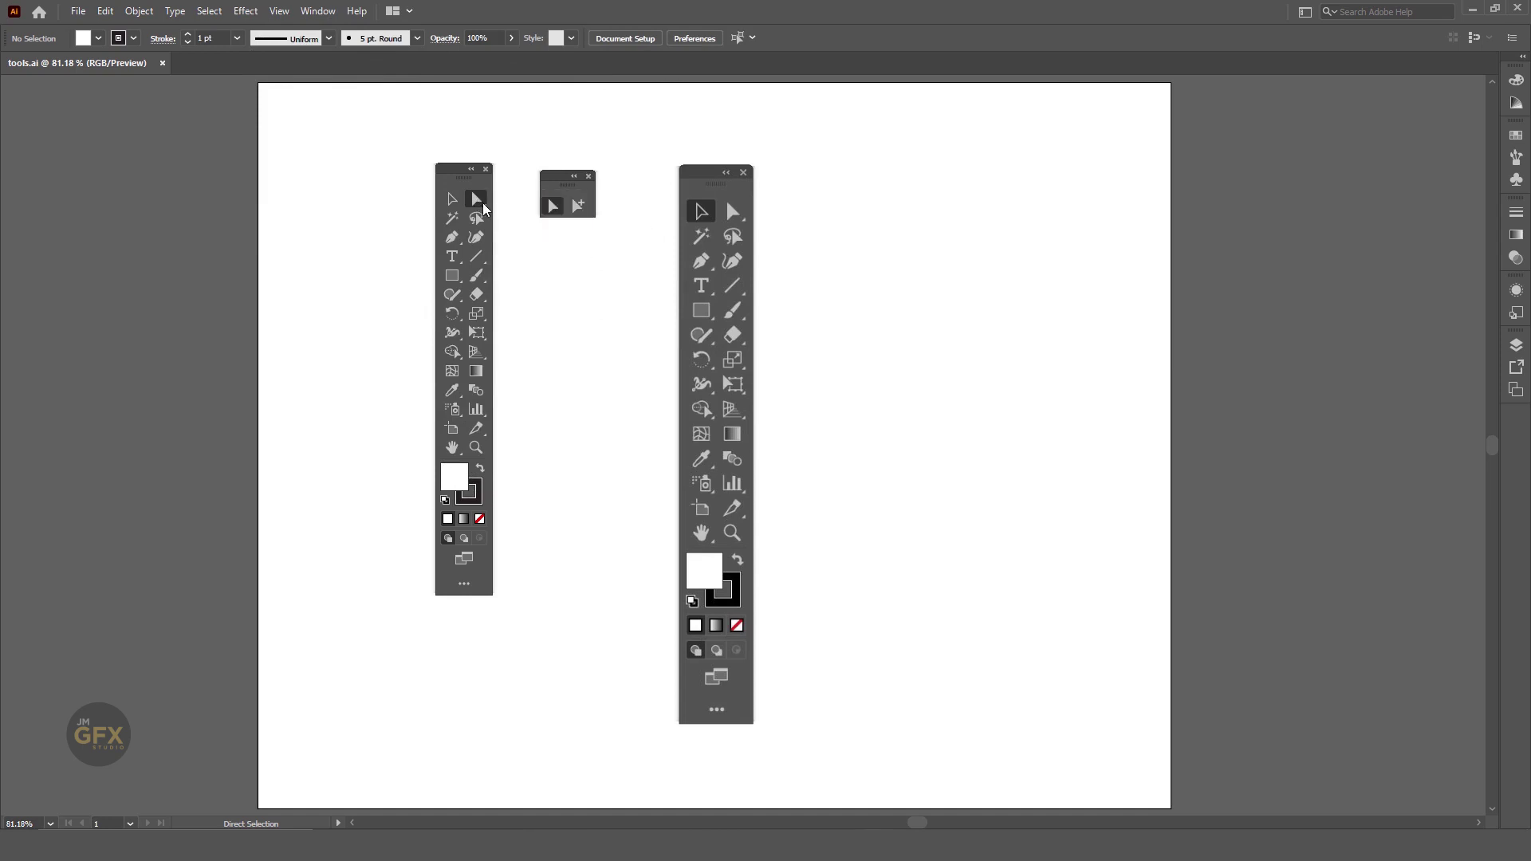
left_click(451, 260)
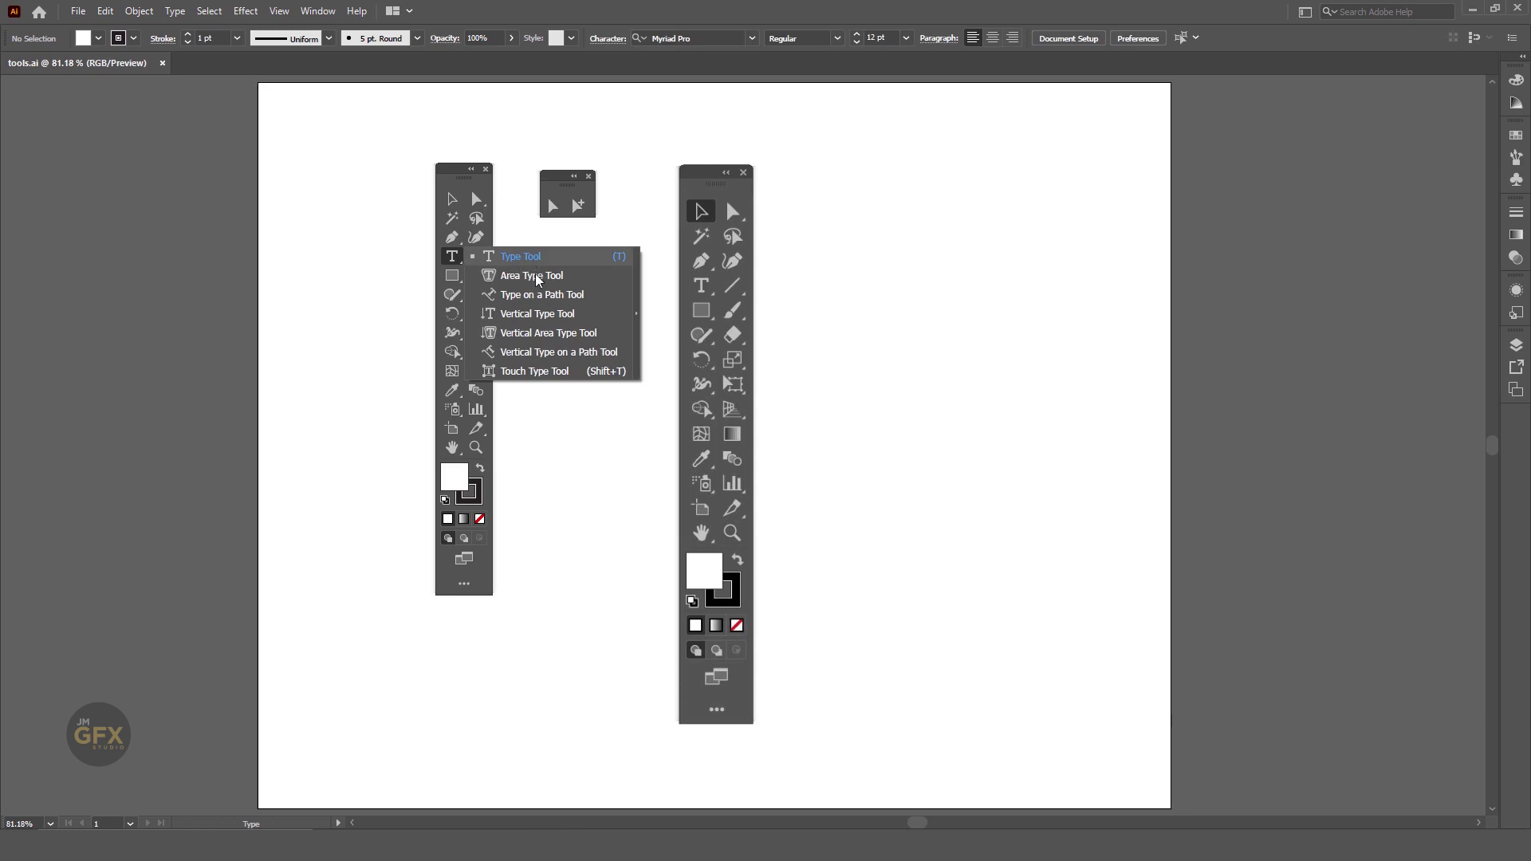
left_click(637, 315)
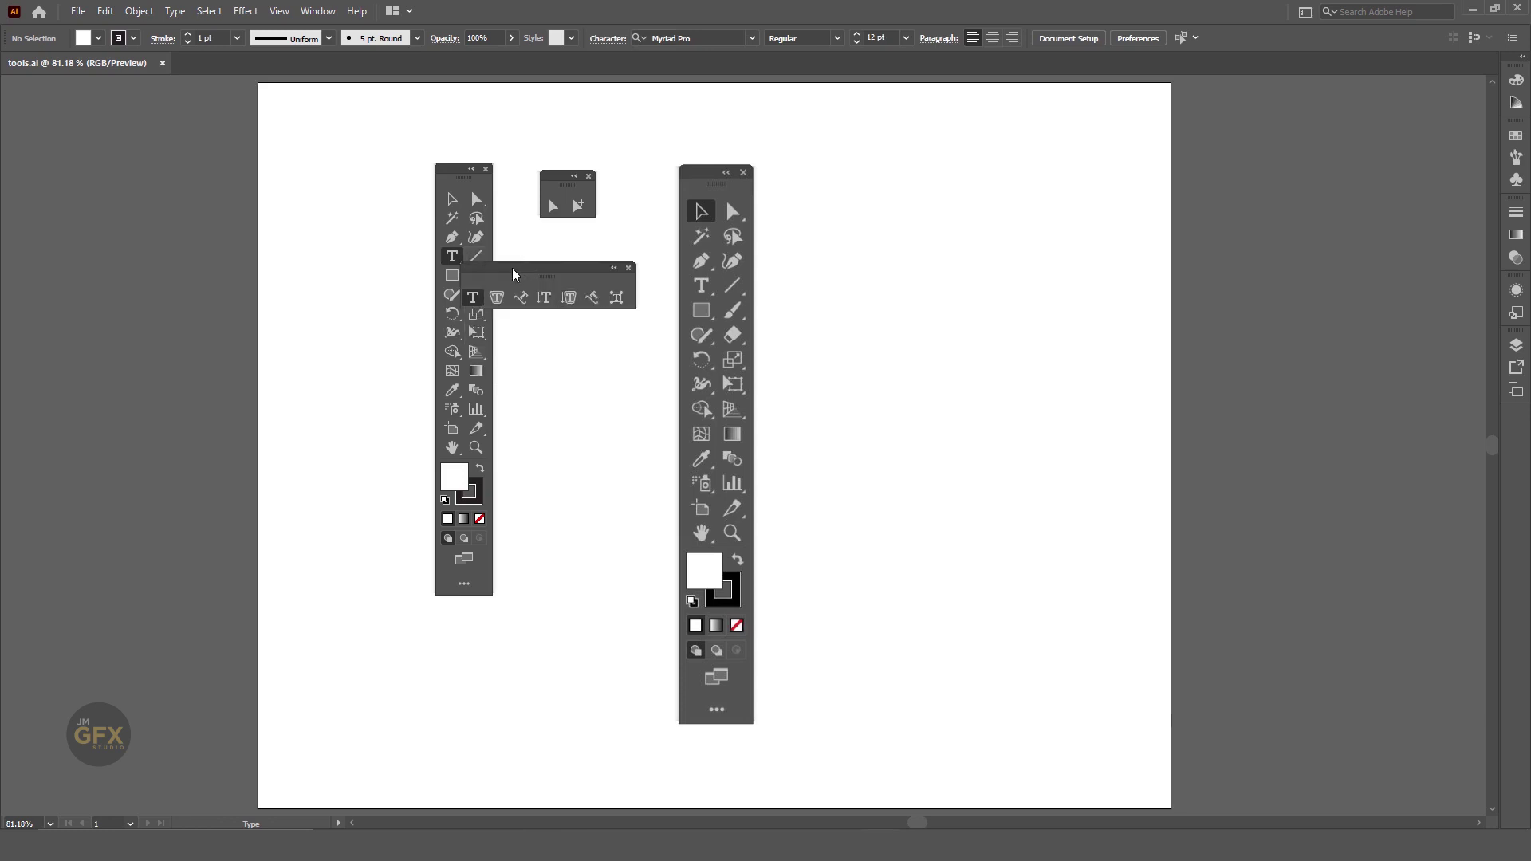
left_click_drag(520, 275, 553, 269)
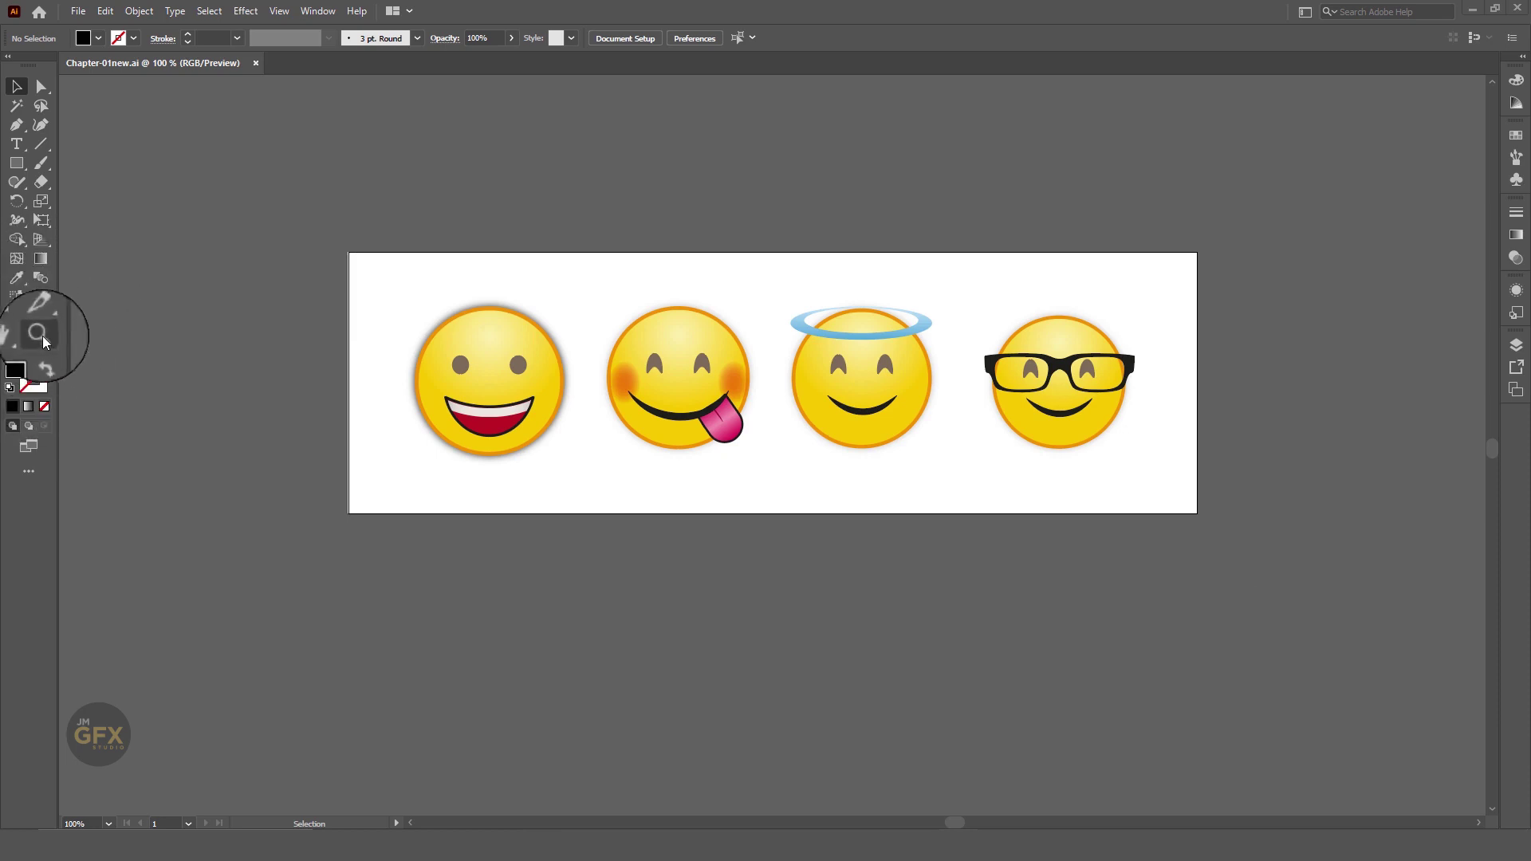
With the Zoom tool, zoom into the first emoji up to 600%, then back out to 150%
left_click(41, 335)
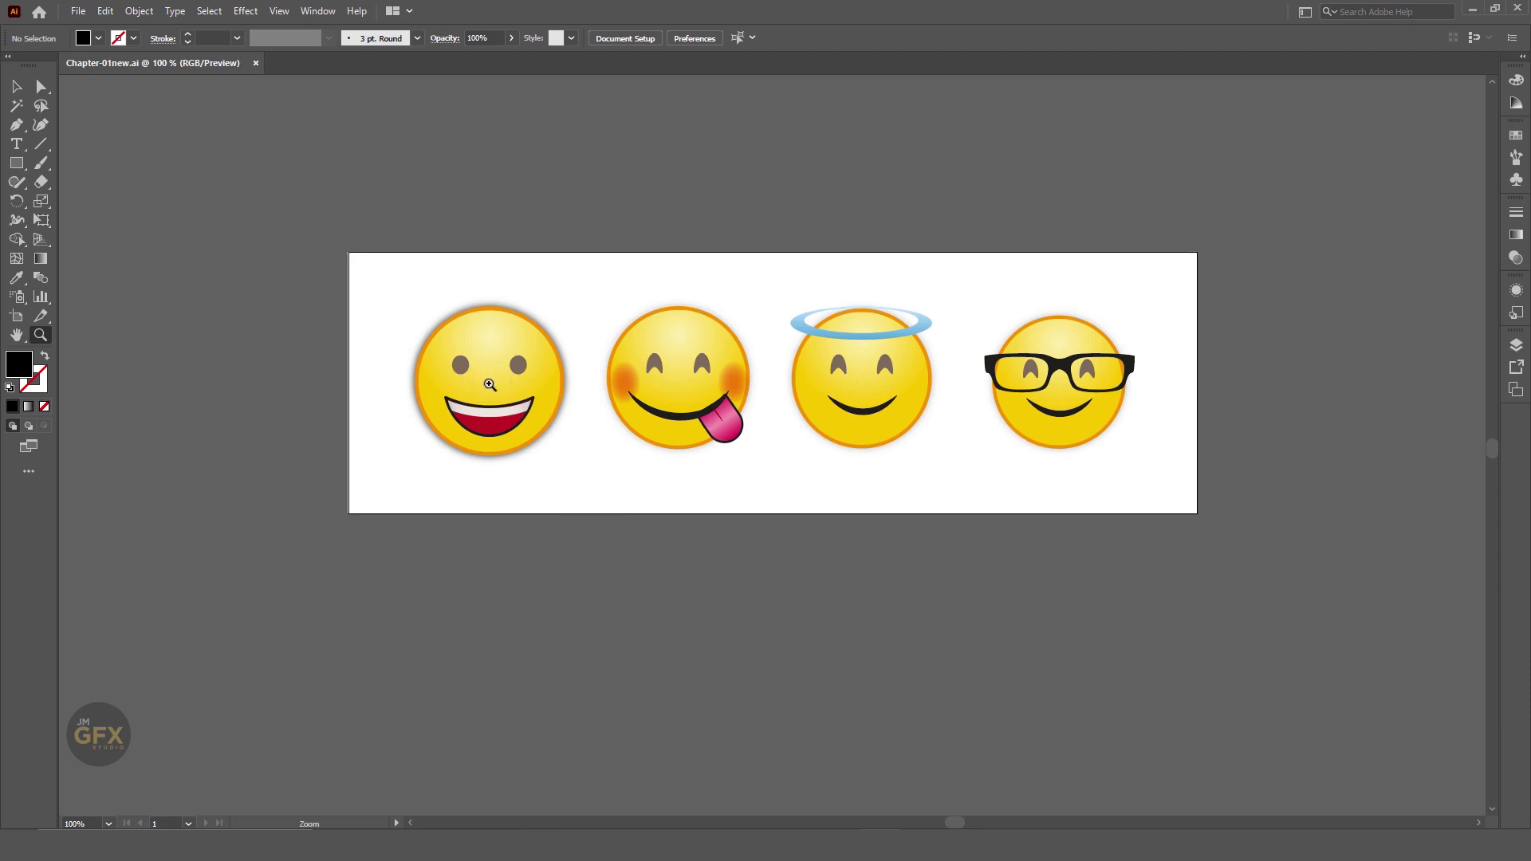
left_click(490, 385)
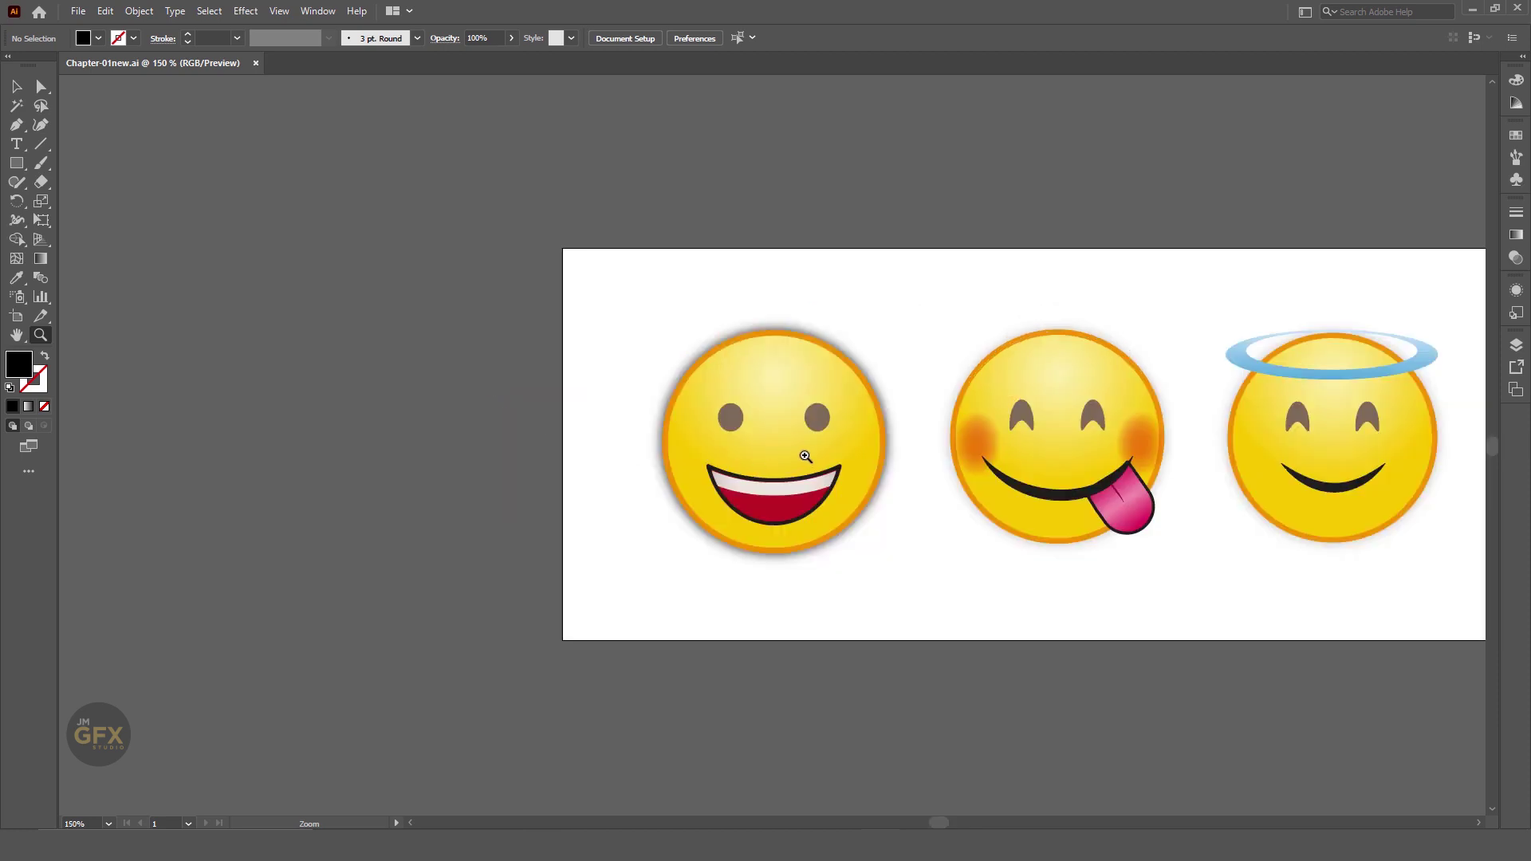
left_click(805, 455)
left_click(766, 433)
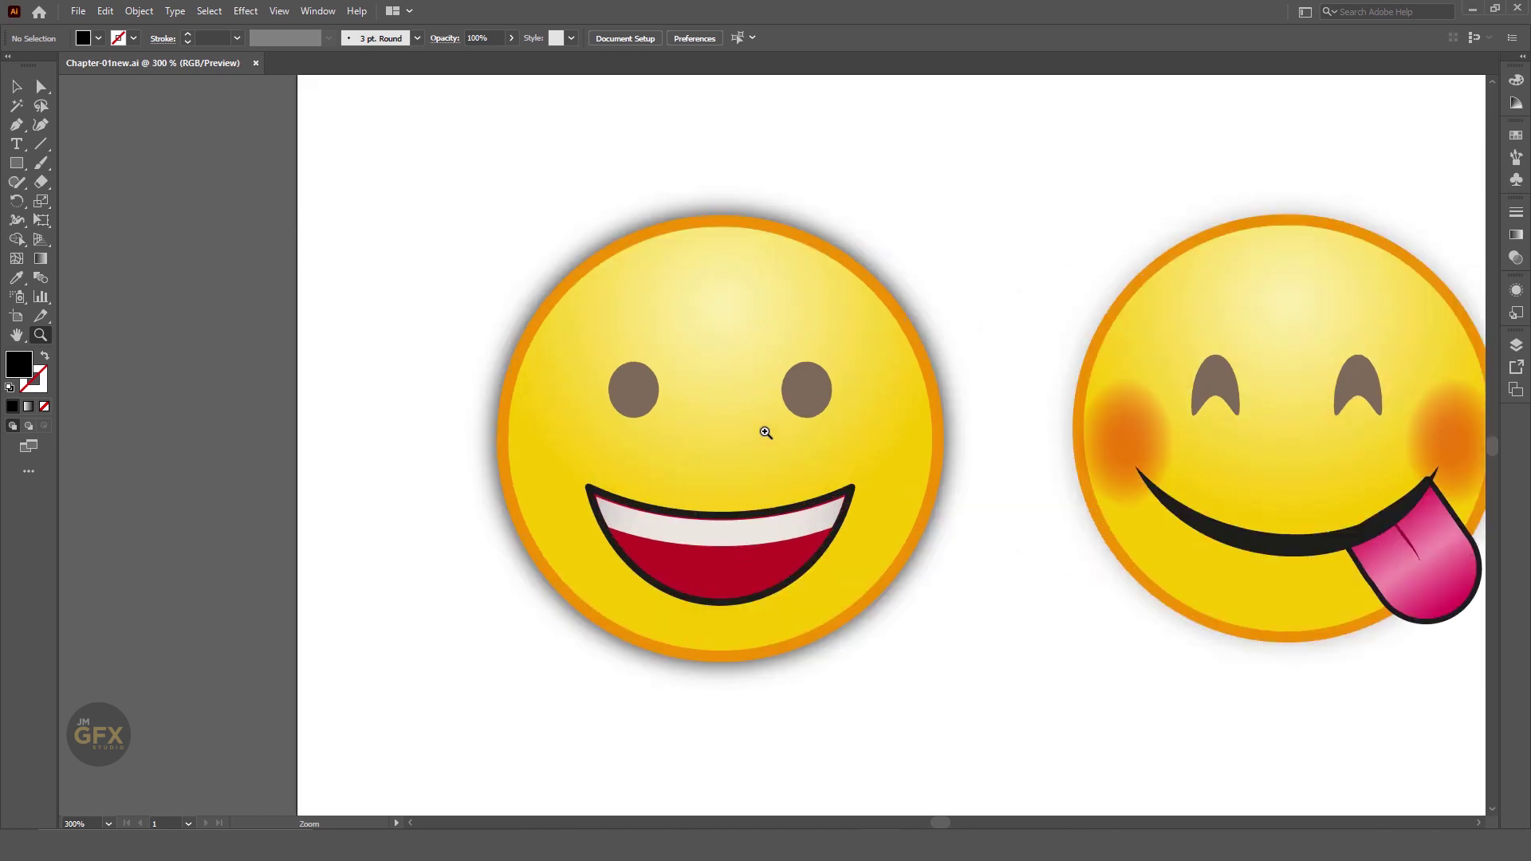
left_click(771, 442)
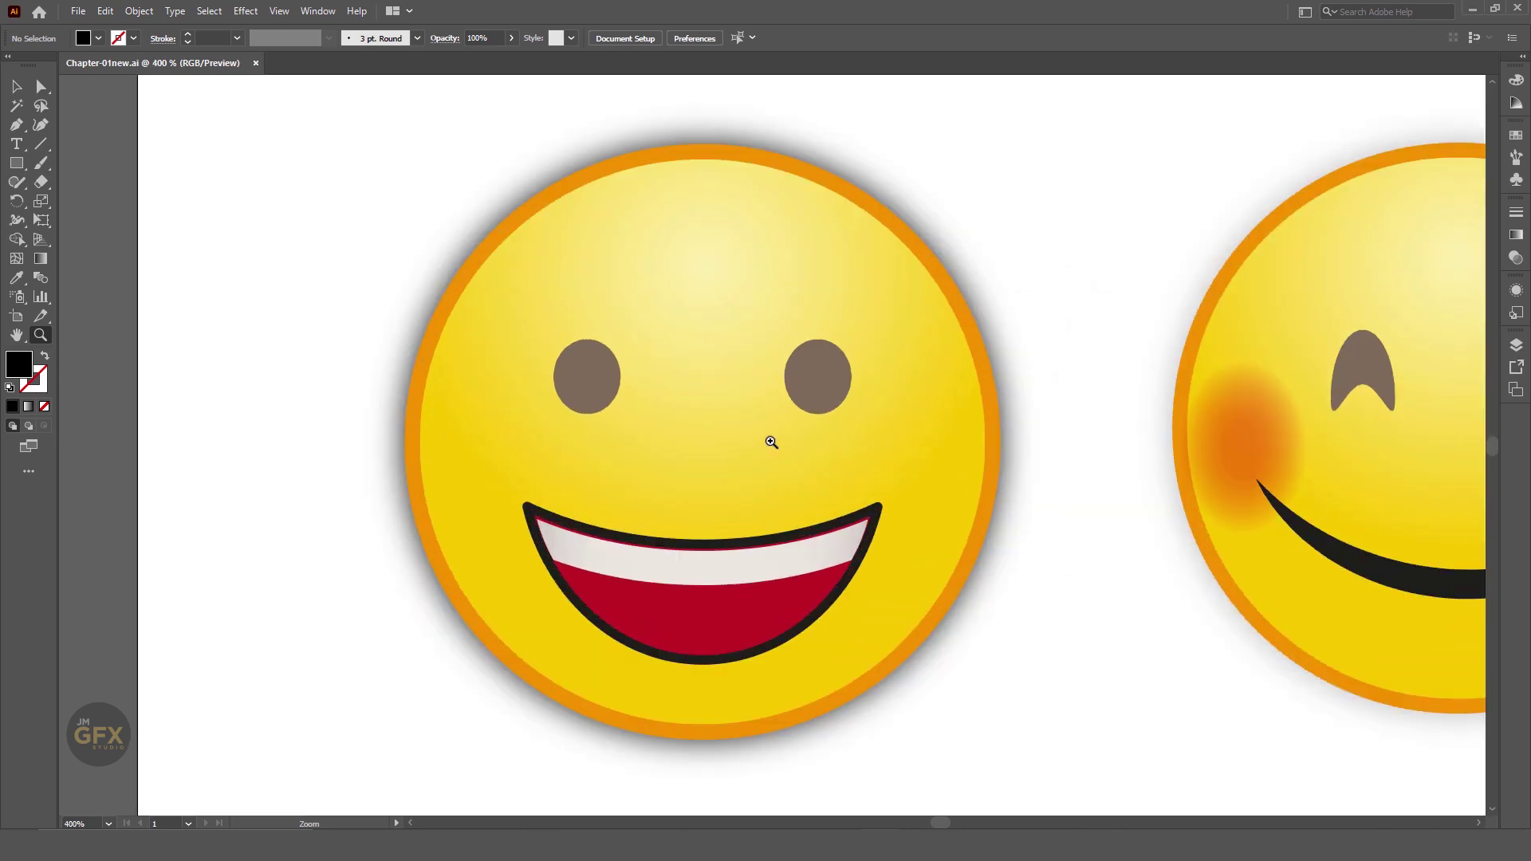
left_click(763, 460)
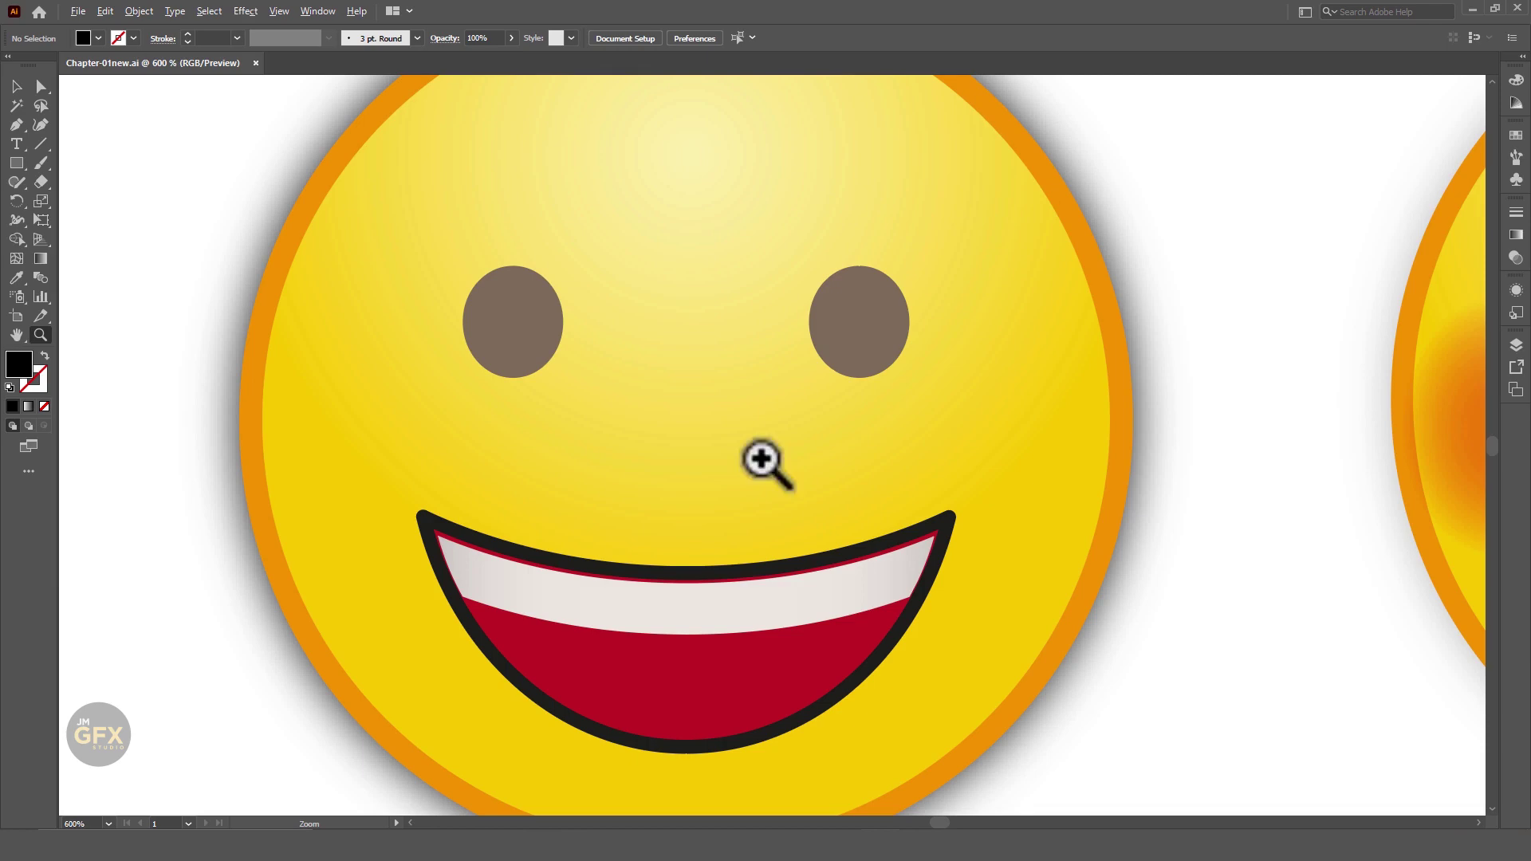
left_click(762, 460, "alt")
left_click(755, 454, "alt")
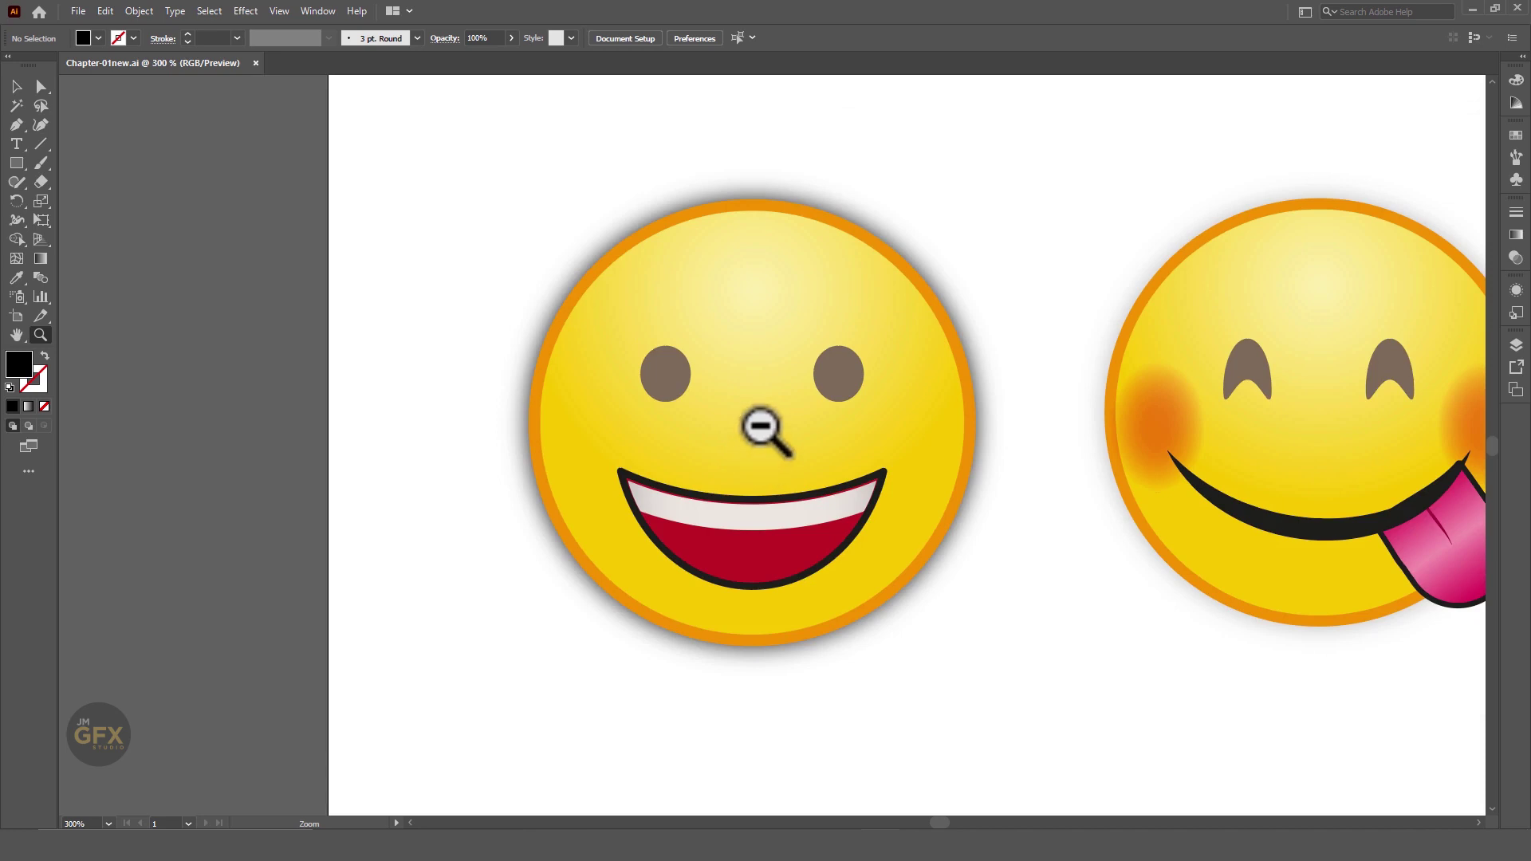
left_click(766, 429, "alt")
left_click(781, 440, "alt")
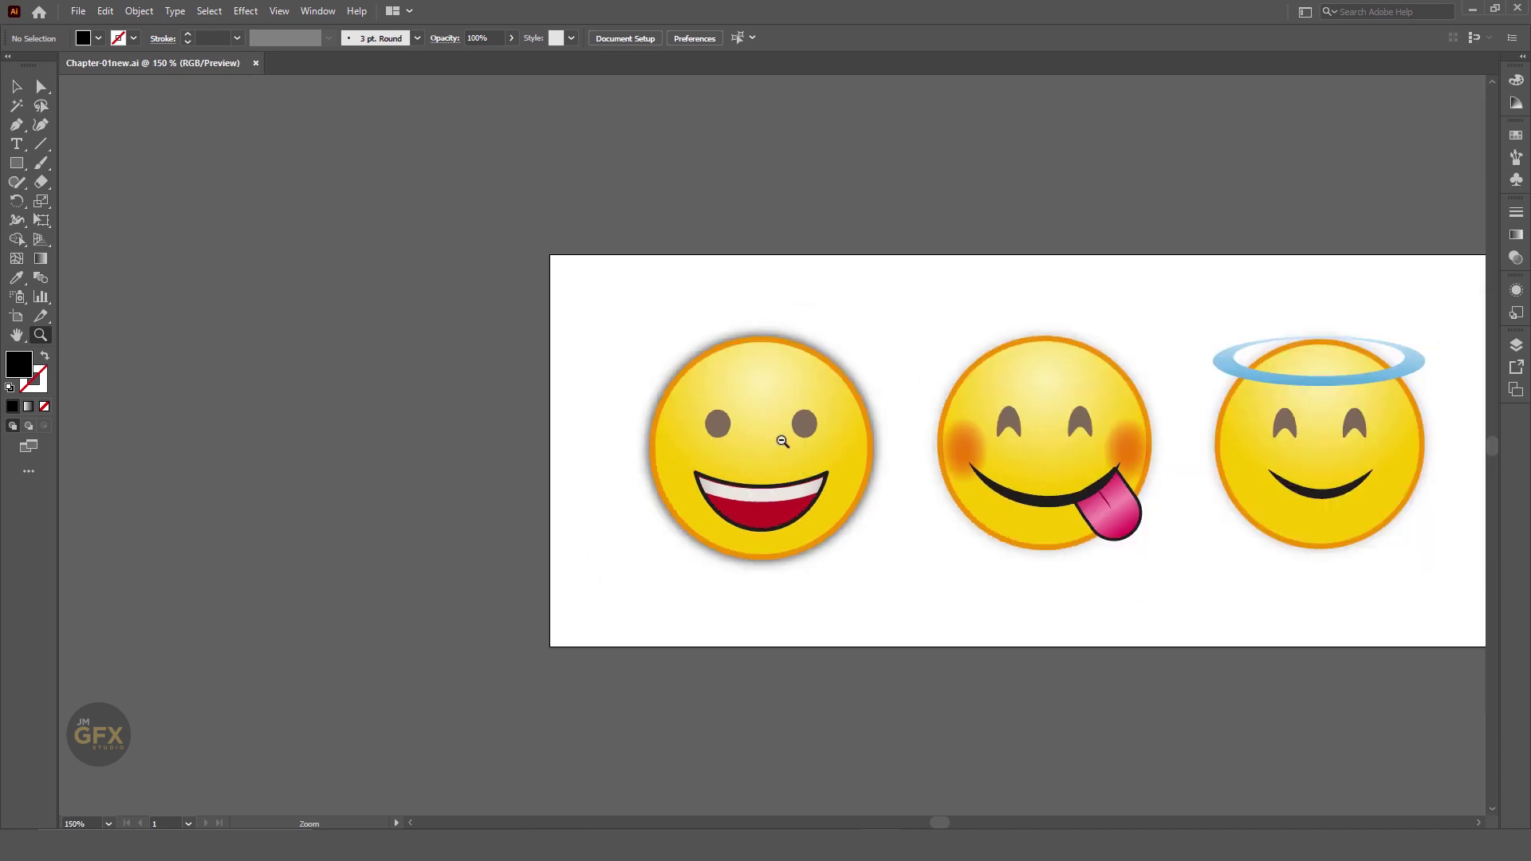
Magnify the open-mouth smiley with Zoom clicks, then fine-tune with the wheel and scrubby zoom
left_click(786, 434)
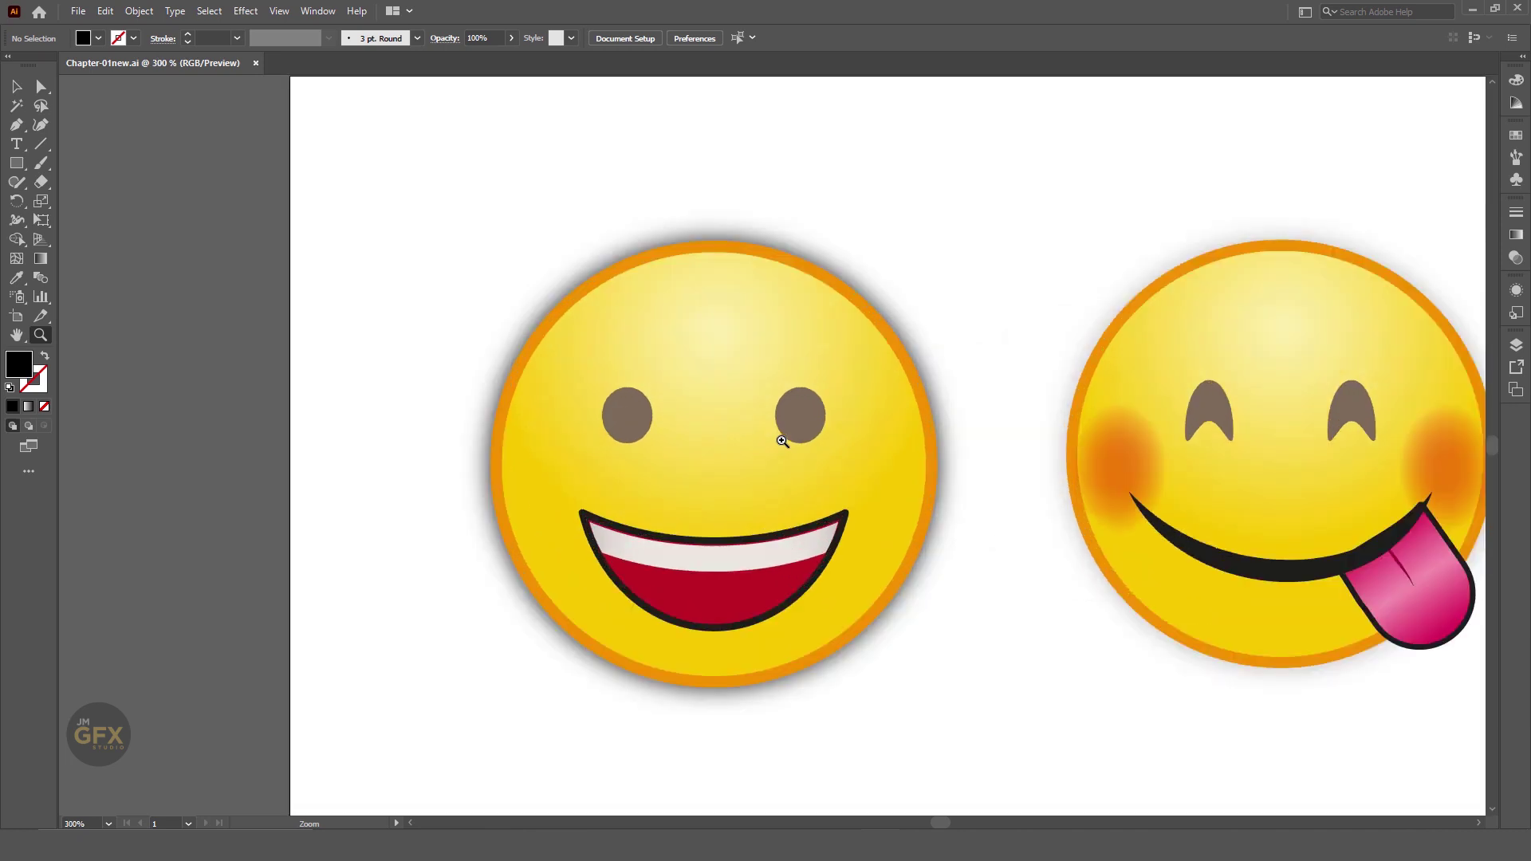
left_click(777, 448)
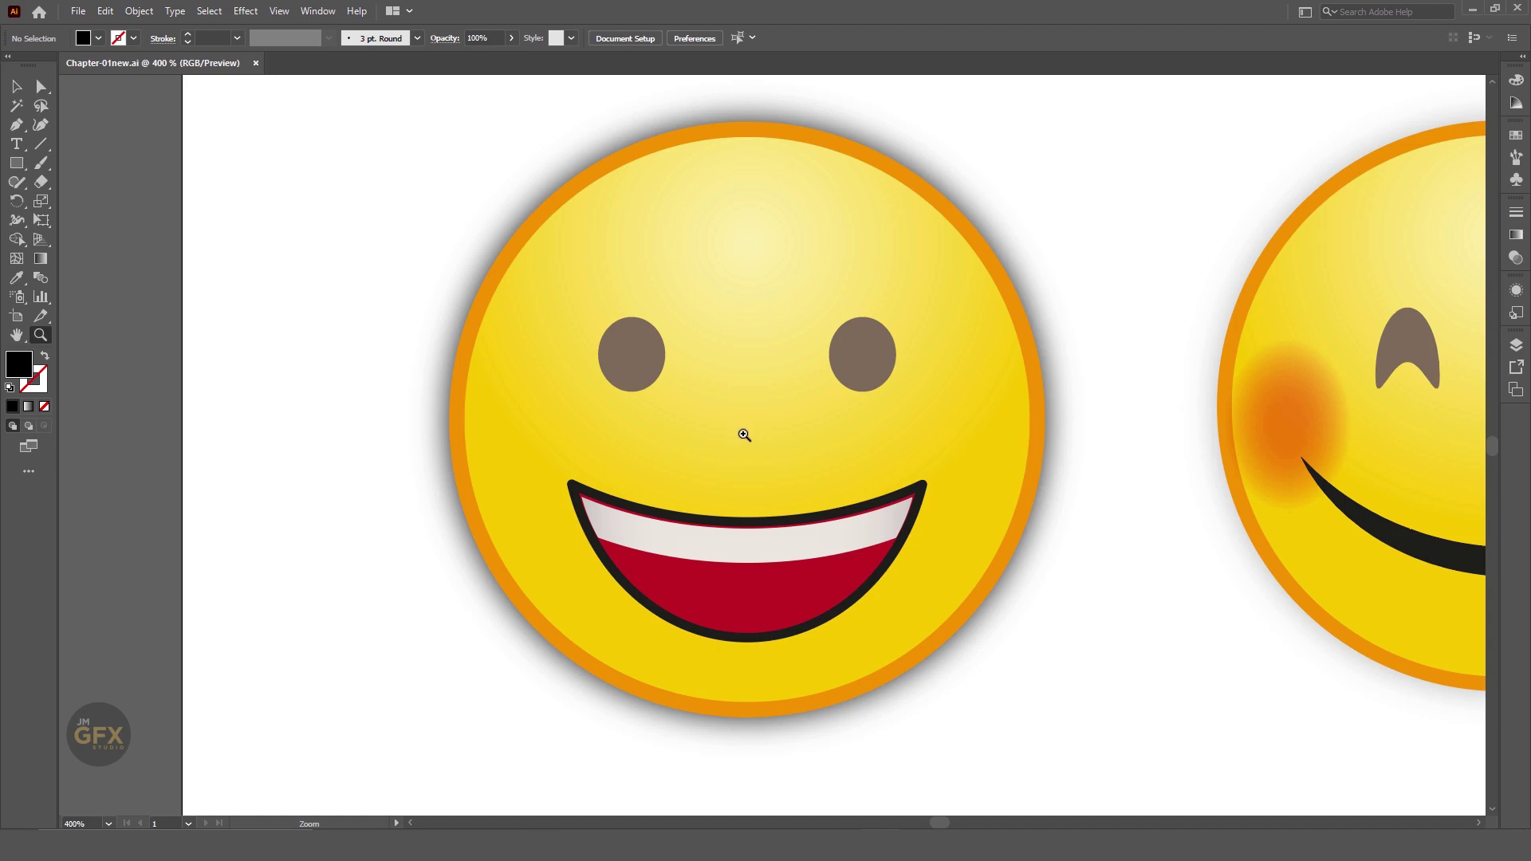
scroll(745, 431, "up", 1)
scroll(745, 431, "down", 1)
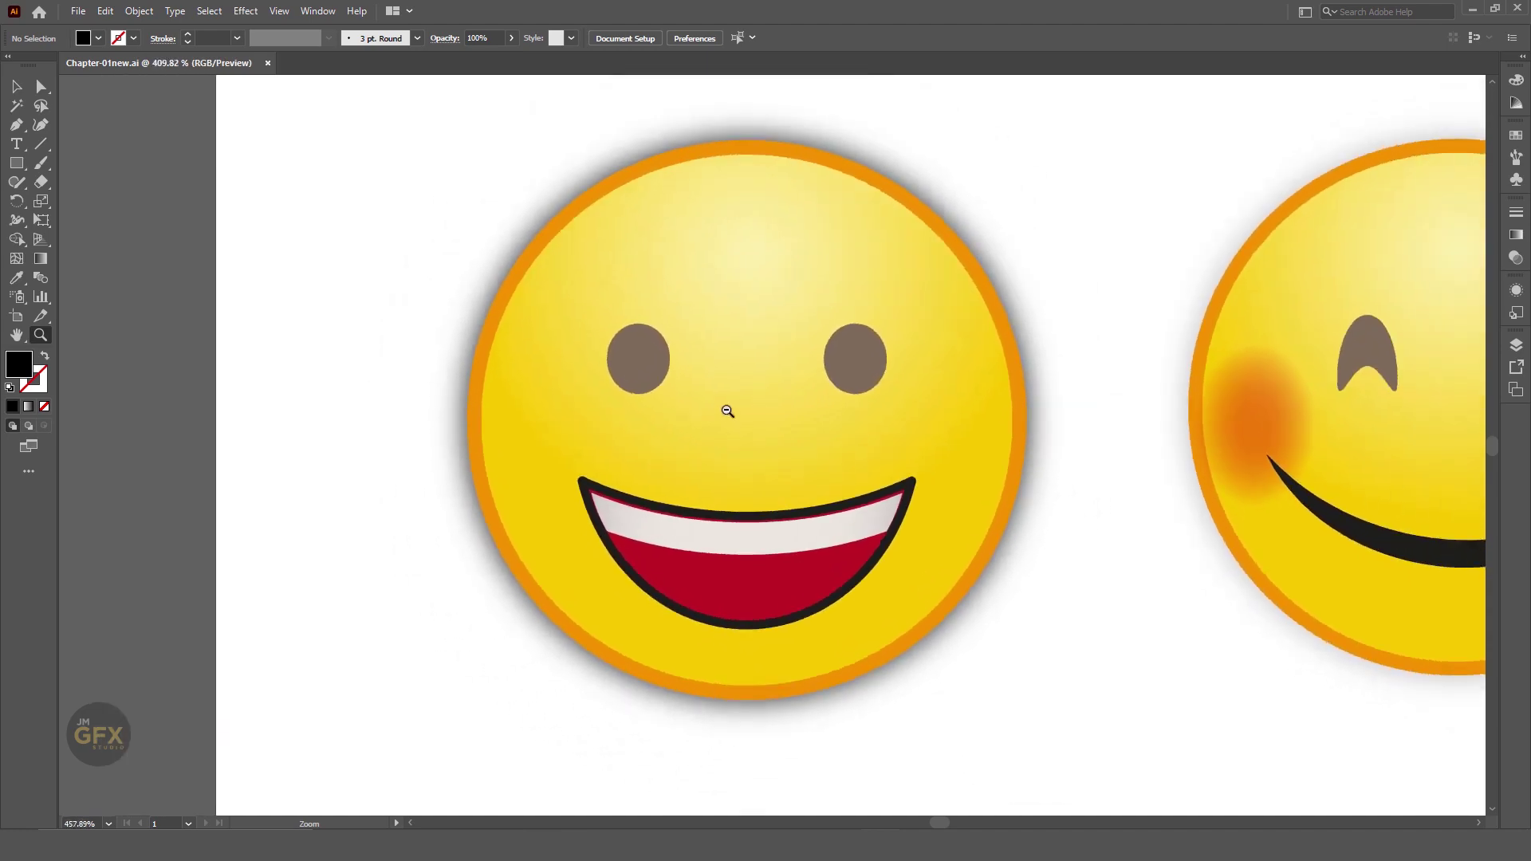
mouse_move(727, 410)
left_mouse_down()
mouse_move(777, 517)
mouse_move(710, 290)
mouse_move(782, 540)
mouse_move(701, 318)
mouse_move(684, 212)
mouse_move(779, 608)
mouse_move(745, 356)
mouse_move(806, 615)
mouse_move(739, 246)
left_mouse_up()
With the Hand tool, pan past the tongue emoji to centre the halo emoji, revealing the glasses face
mouse_move(738, 370)
left_mouse_down()
mouse_move(793, 520)
mouse_move(748, 344)
left_mouse_up()
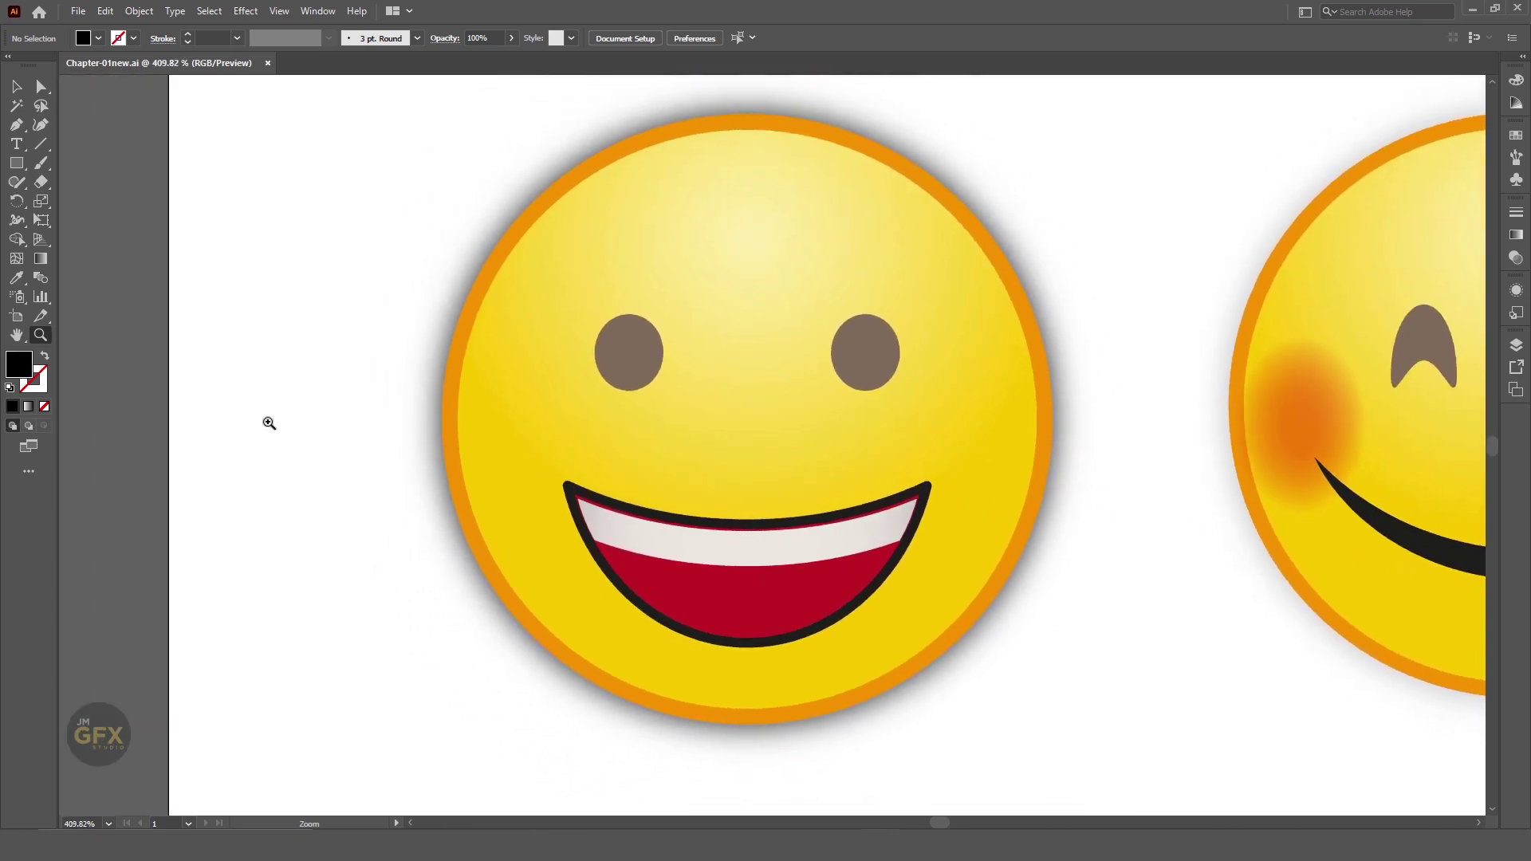
left_click(18, 336)
left_click_drag(994, 452, 720, 455)
left_click_drag(1071, 454, 831, 454)
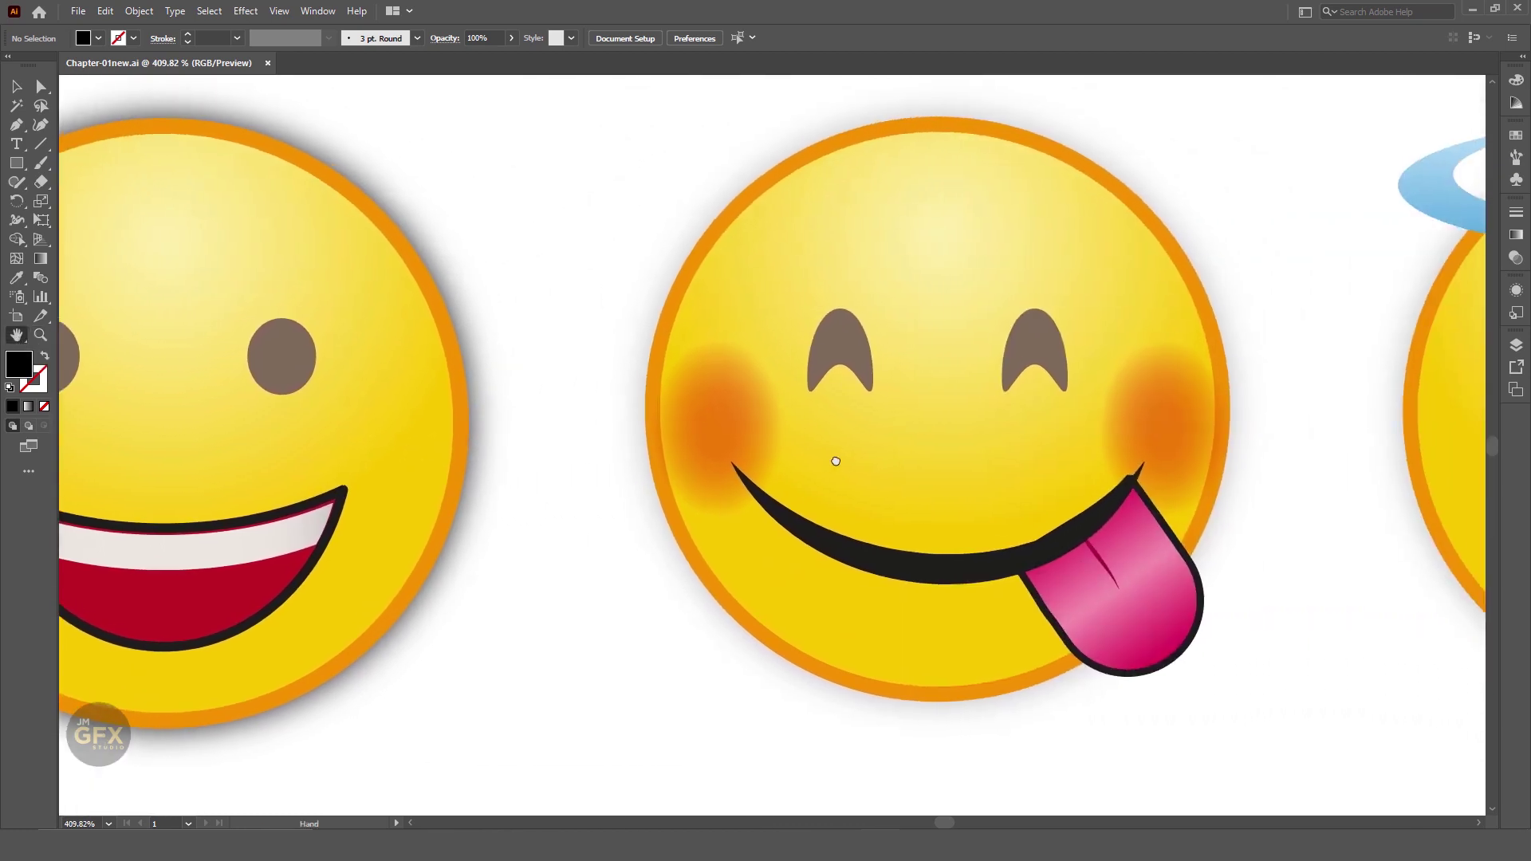
left_click_drag(1119, 478, 867, 496)
mouse_move(1121, 505)
left_mouse_down()
mouse_move(957, 519)
mouse_move(1042, 537)
left_mouse_up()
mouse_move(1202, 512)
left_mouse_down()
mouse_move(1135, 534)
mouse_move(879, 548)
left_mouse_up()
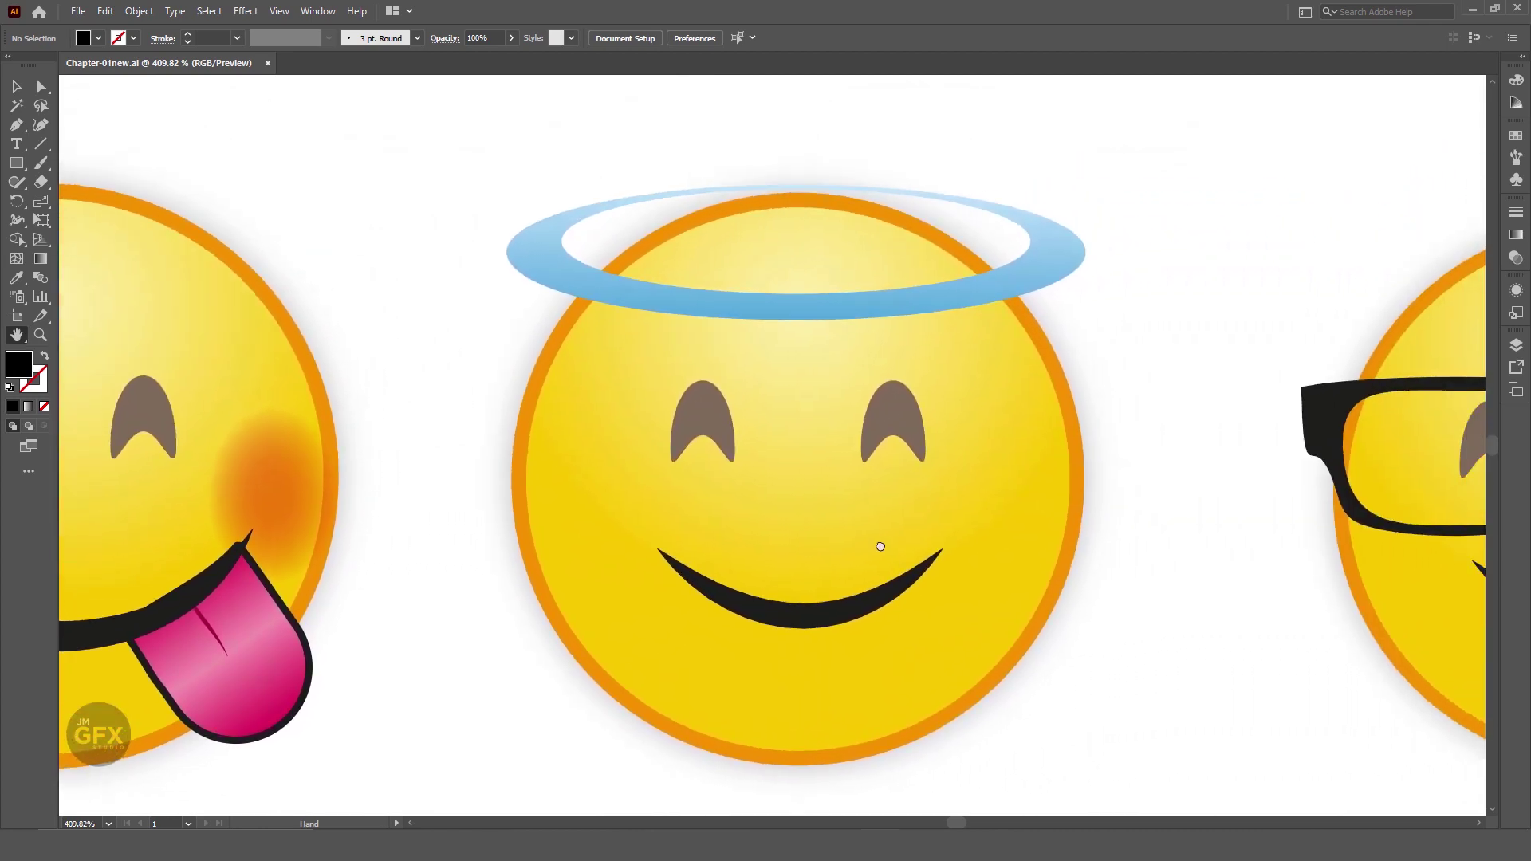
left_click_drag(1186, 530, 684, 530)
Pan back past the tongue emoji and settle the open-mouth smiley near the centre
left_click_drag(324, 530, 1017, 523)
left_click_drag(766, 526, 895, 526)
left_click_drag(252, 518, 807, 513)
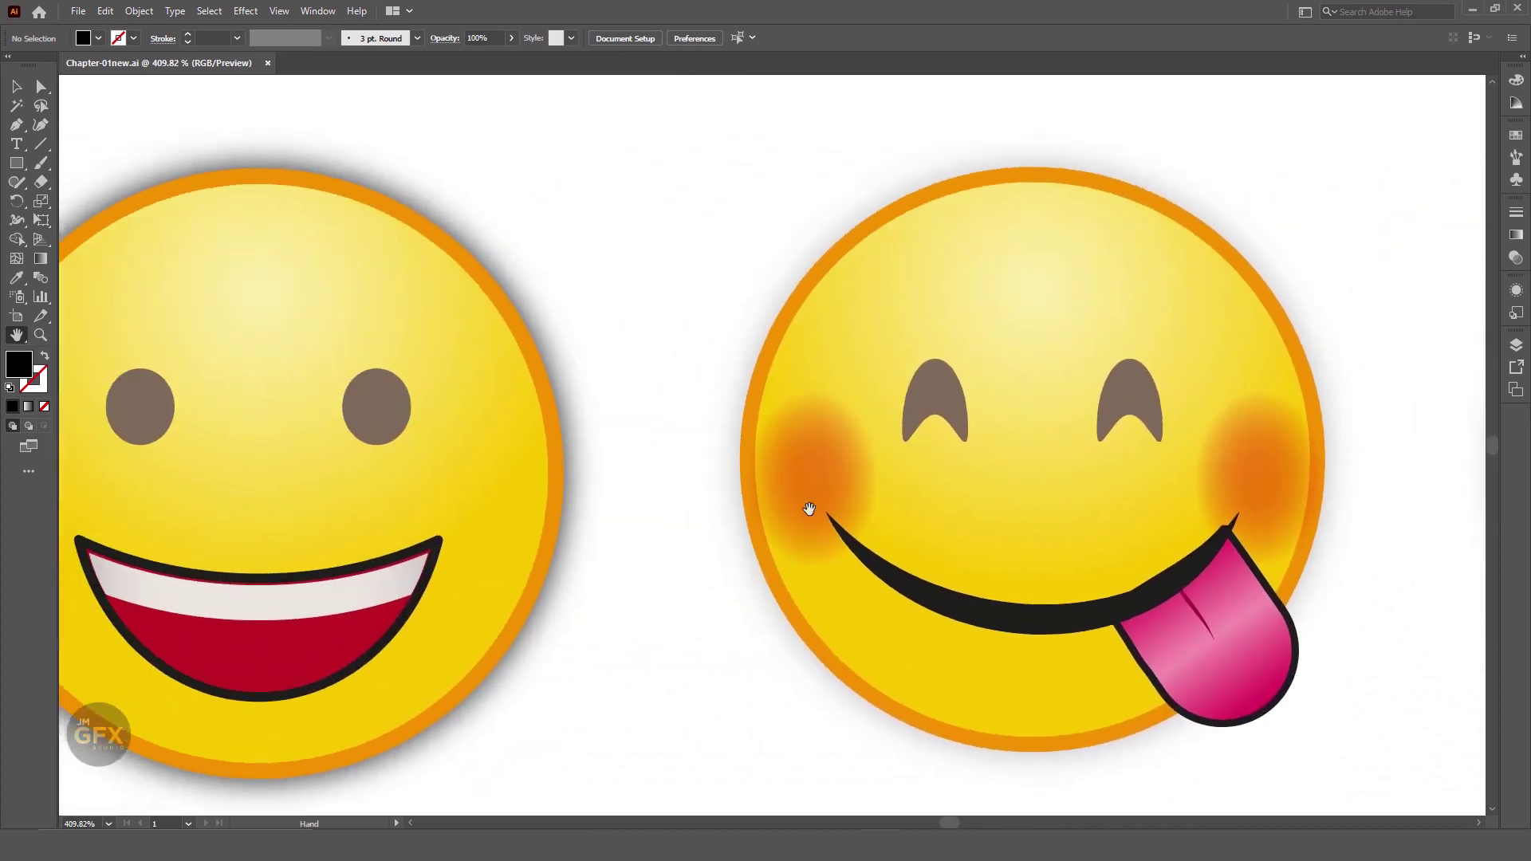
left_click_drag(718, 481, 896, 482)
left_click_drag(1060, 478, 939, 475)
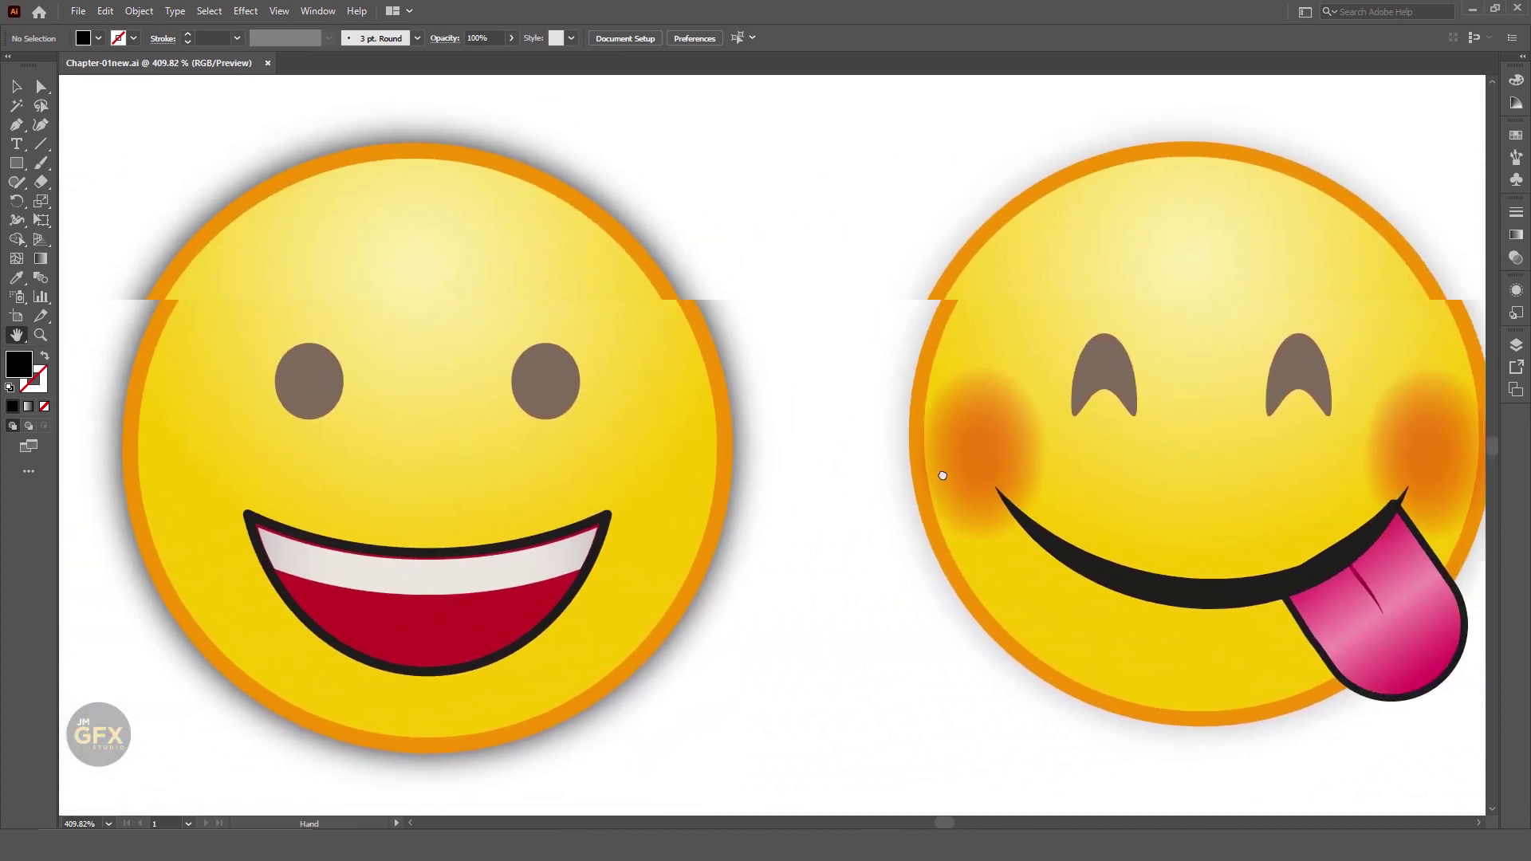
left_click_drag(844, 475, 1056, 477)
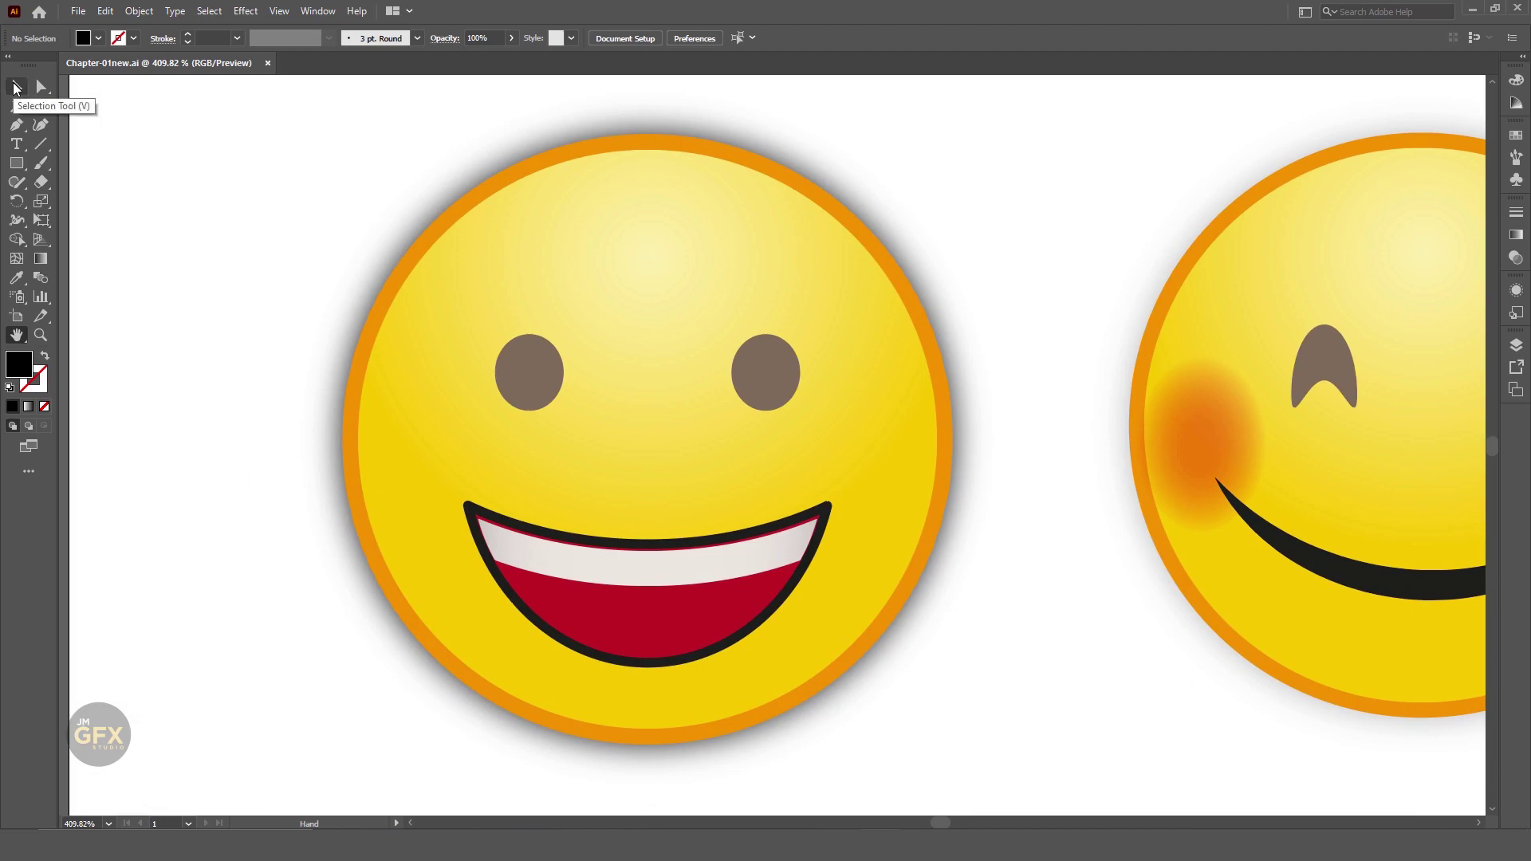
With the Selection tool active, Alt+scroll in and out, ending at 1200% on the pink tongue
left_click(17, 87)
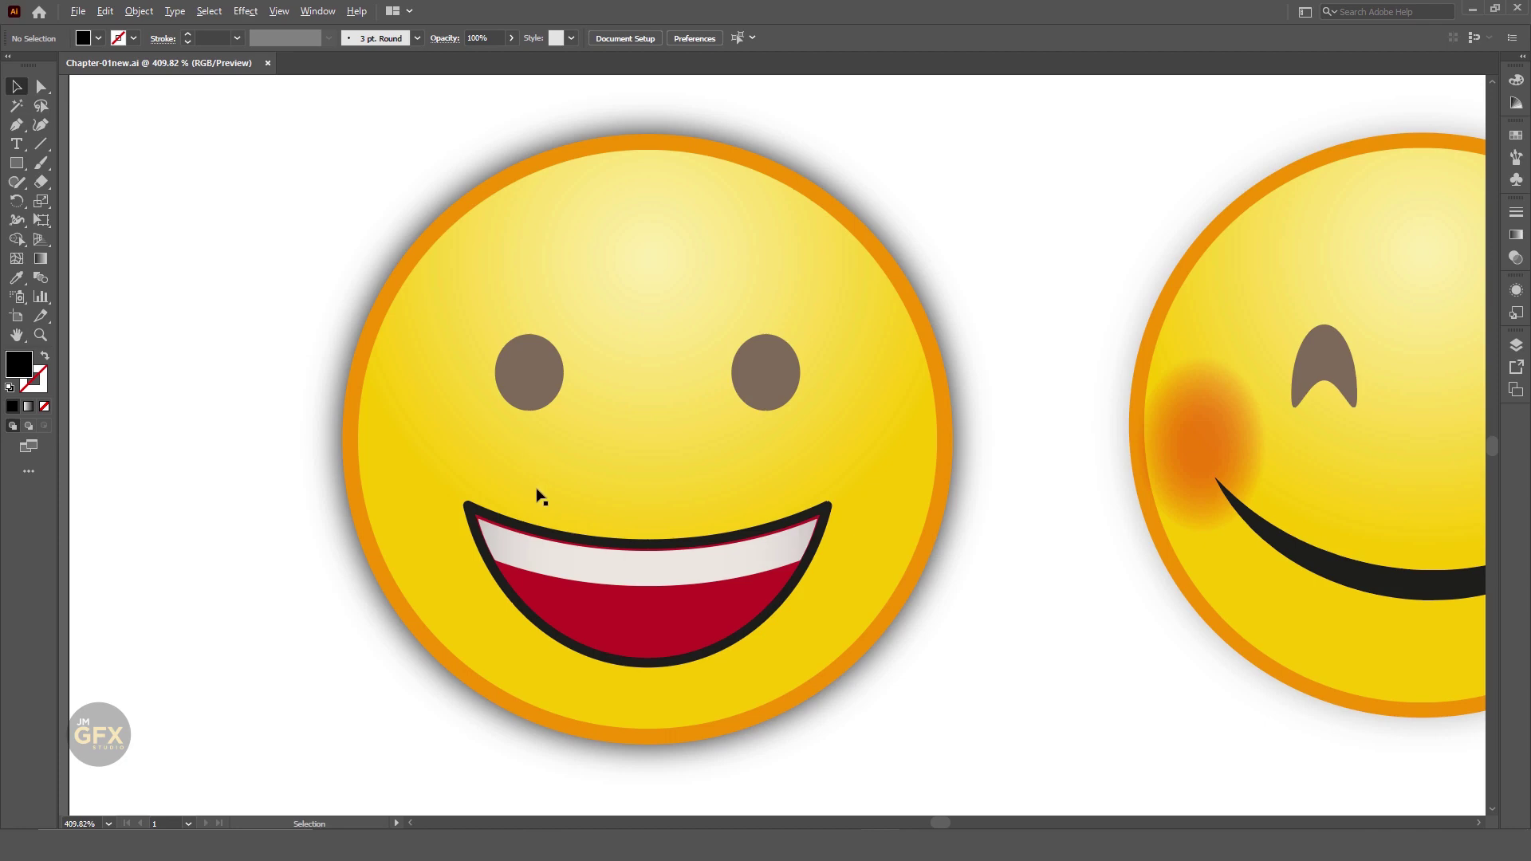
scroll(539, 496, "down", 1)
scroll(539, 496, "down", 2)
scroll(539, 497, "up", 2)
scroll(539, 496, "up", 2)
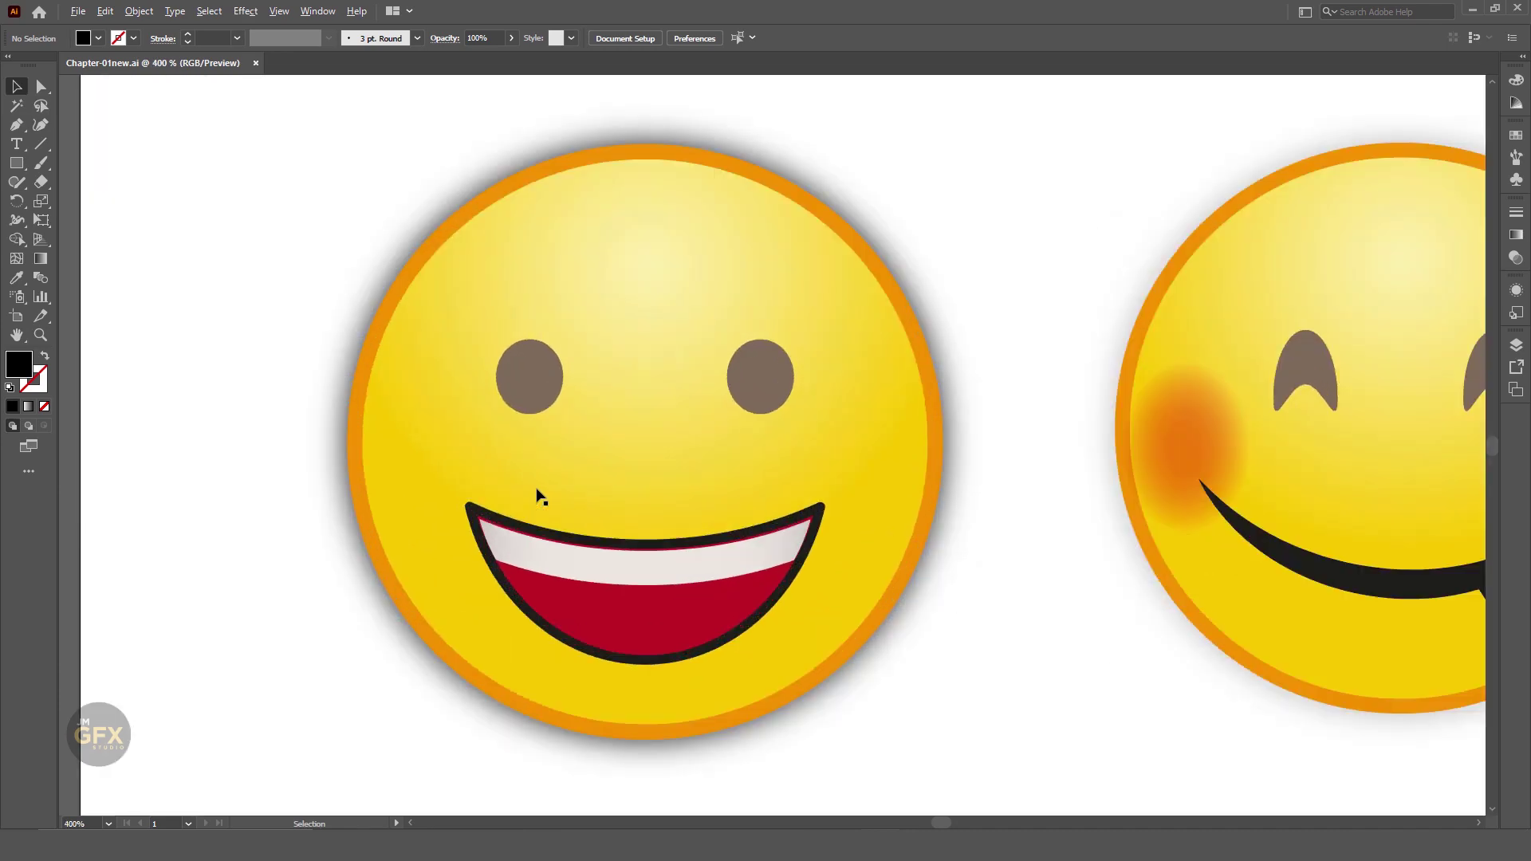
scroll(539, 497, "down", 2)
scroll(539, 496, "up", 2)
scroll(539, 496, "down", 2)
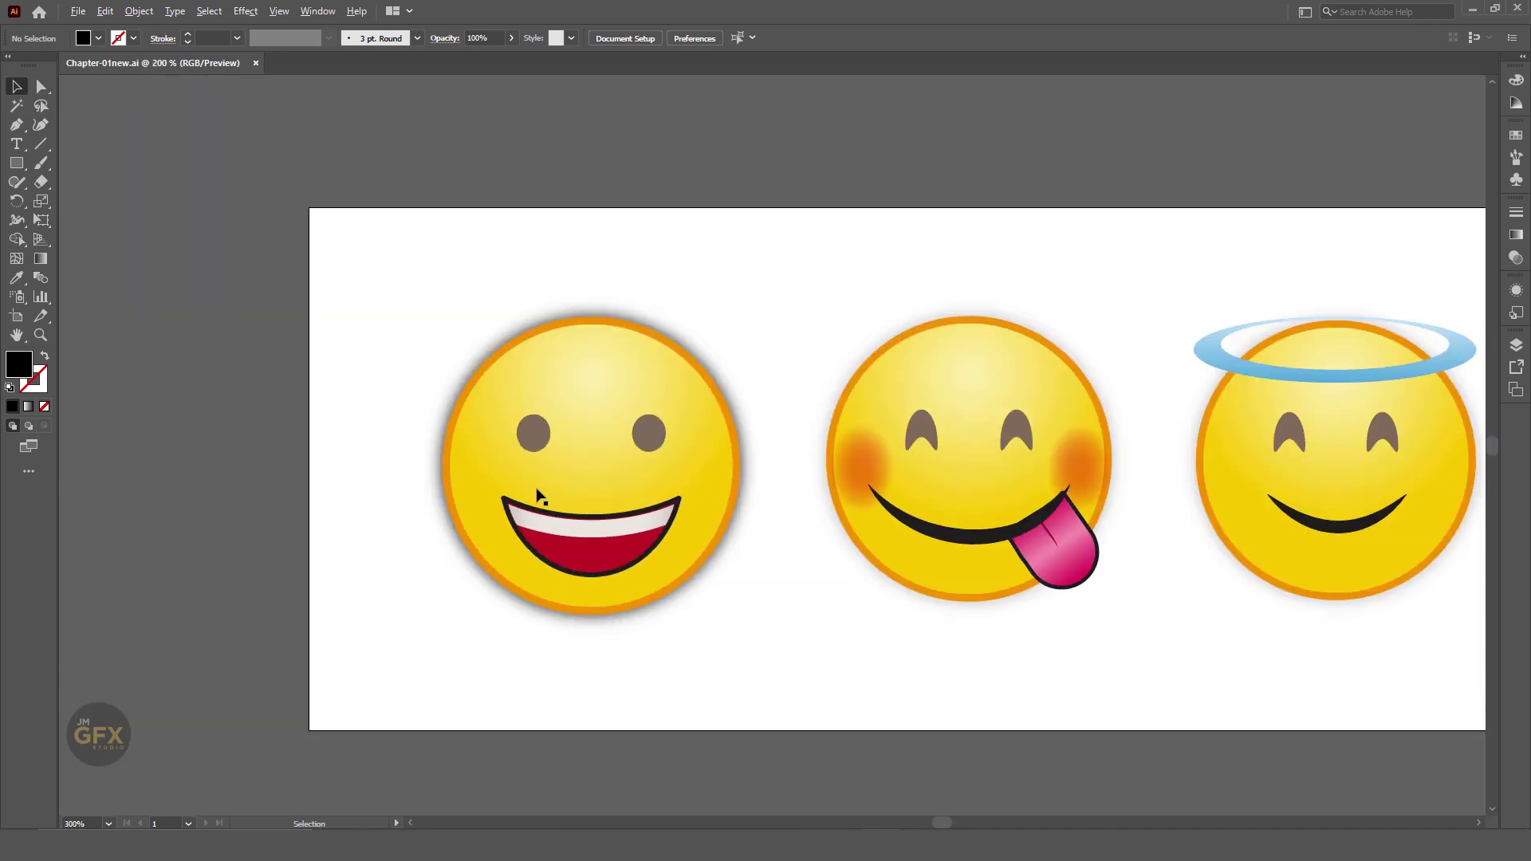
scroll(540, 496, "up", 1)
scroll(539, 496, "up", 1)
scroll(539, 496, "down", 2)
scroll(539, 496, "up", 3)
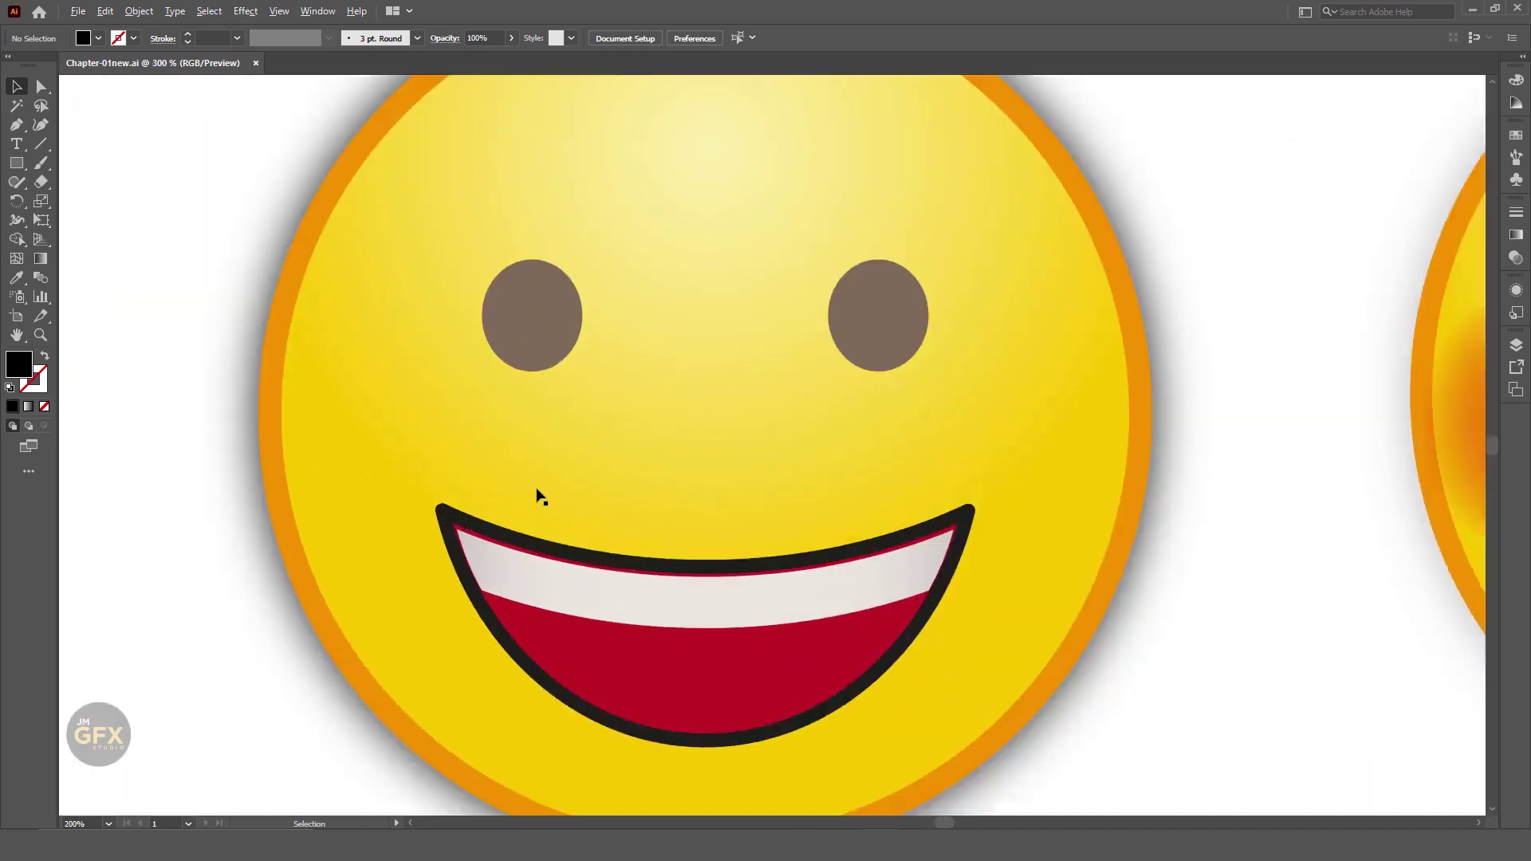
scroll(540, 496, "up", 2)
scroll(539, 497, "up", 1)
scroll(539, 496, "down", 3)
scroll(539, 496, "down", 2)
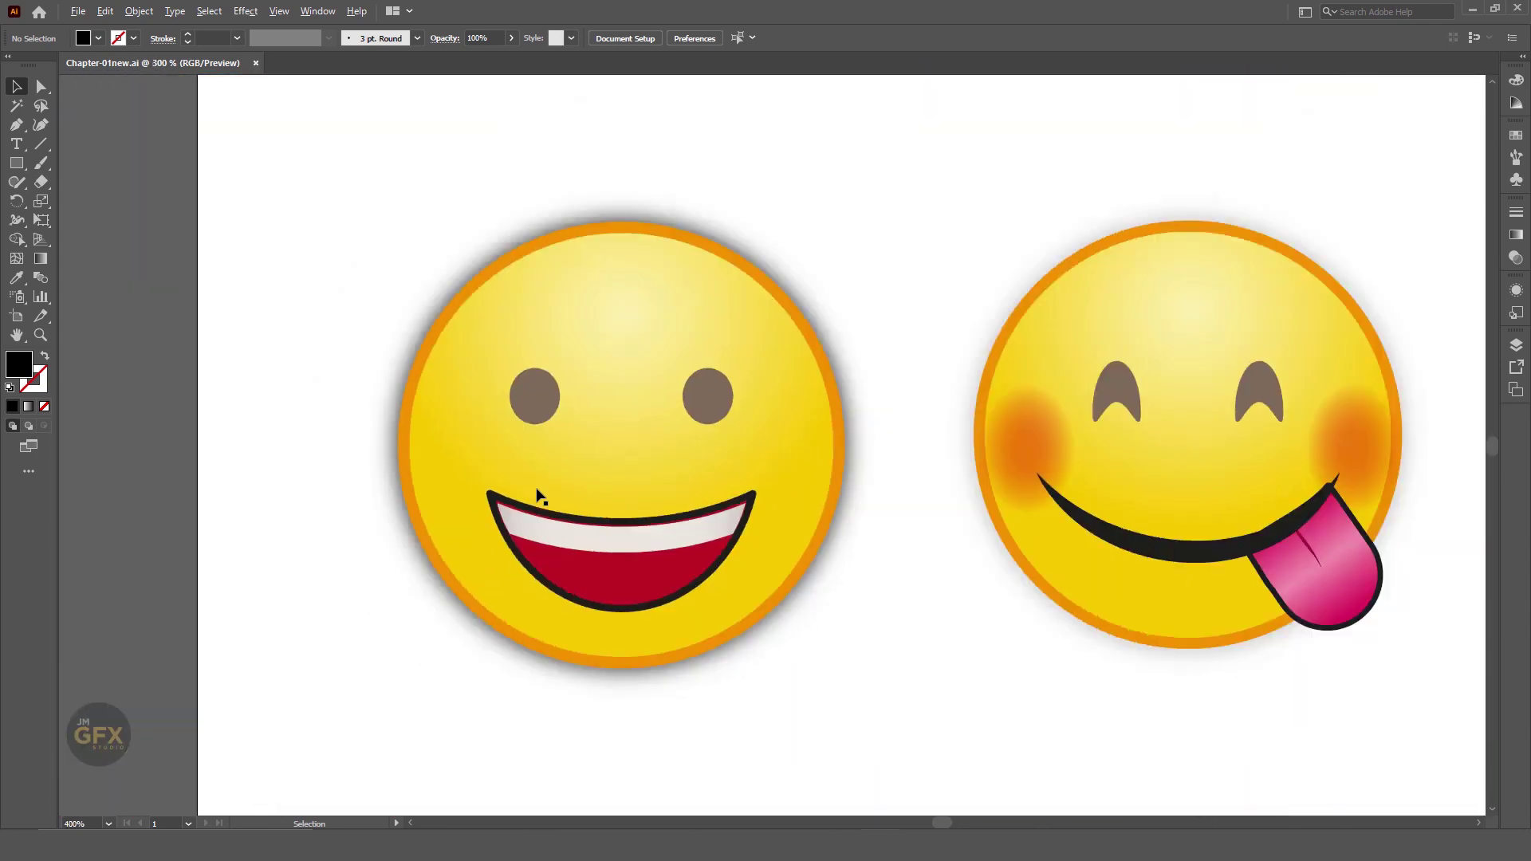
scroll(540, 496, "down", 2)
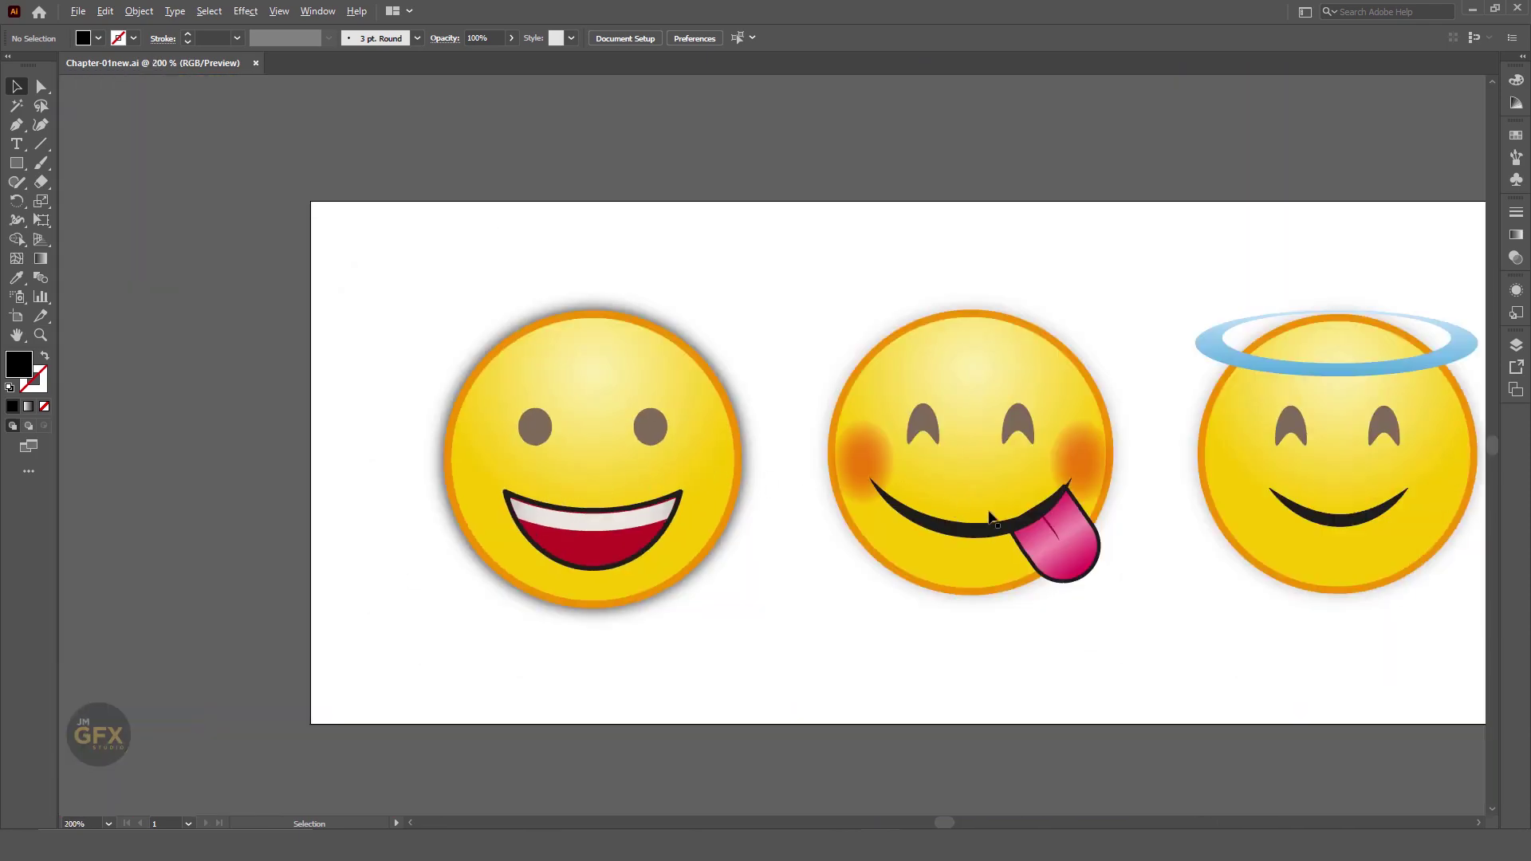
scroll(1072, 561, "up", 4)
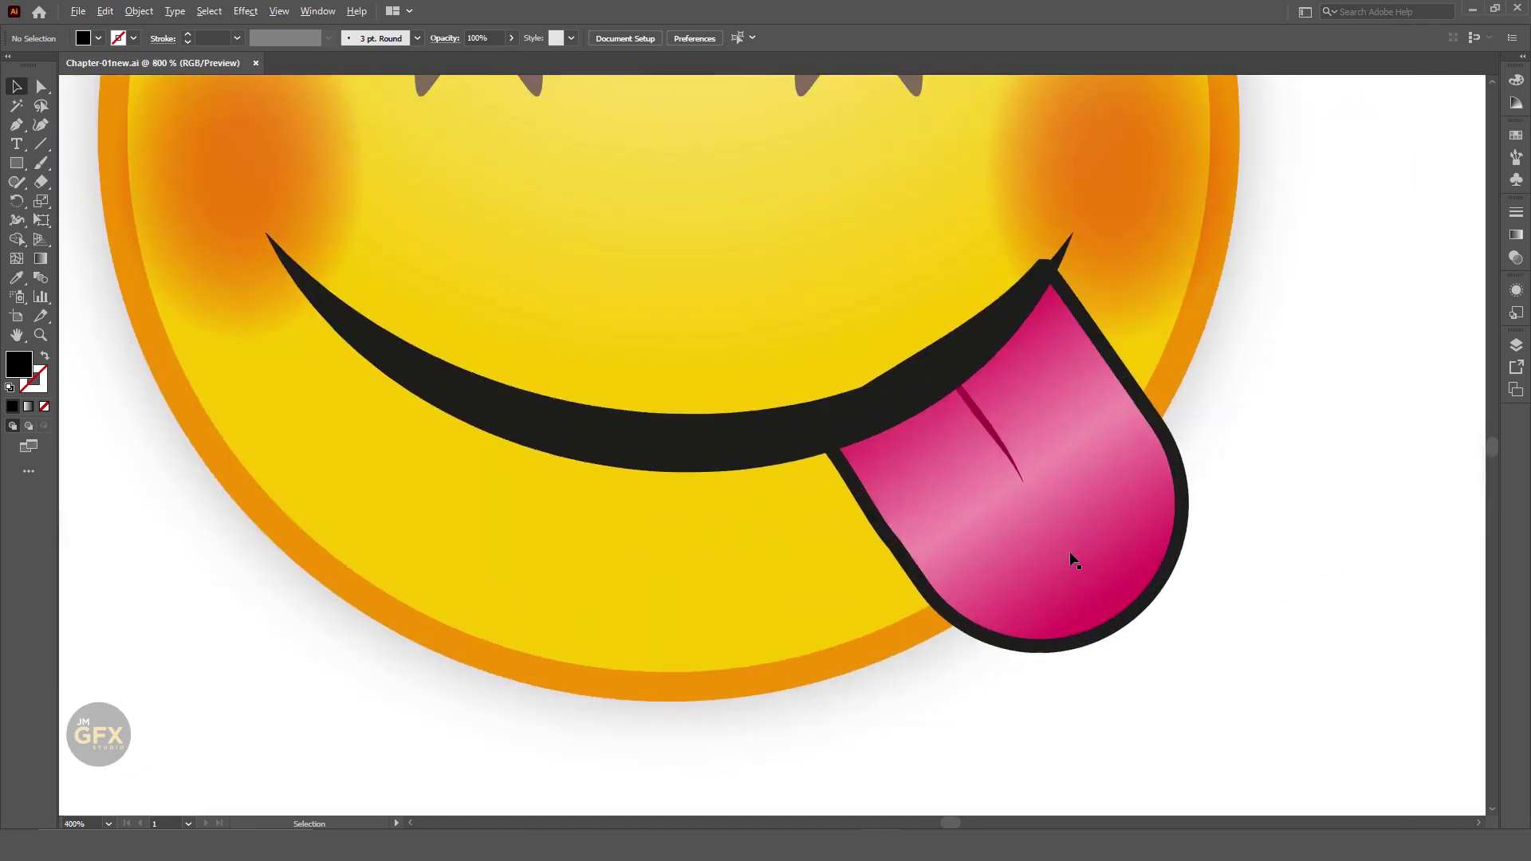
scroll(1072, 561, "up", 2)
scroll(1072, 561, "up", 1)
scroll(1072, 561, "down", 3)
scroll(1072, 561, "down", 4)
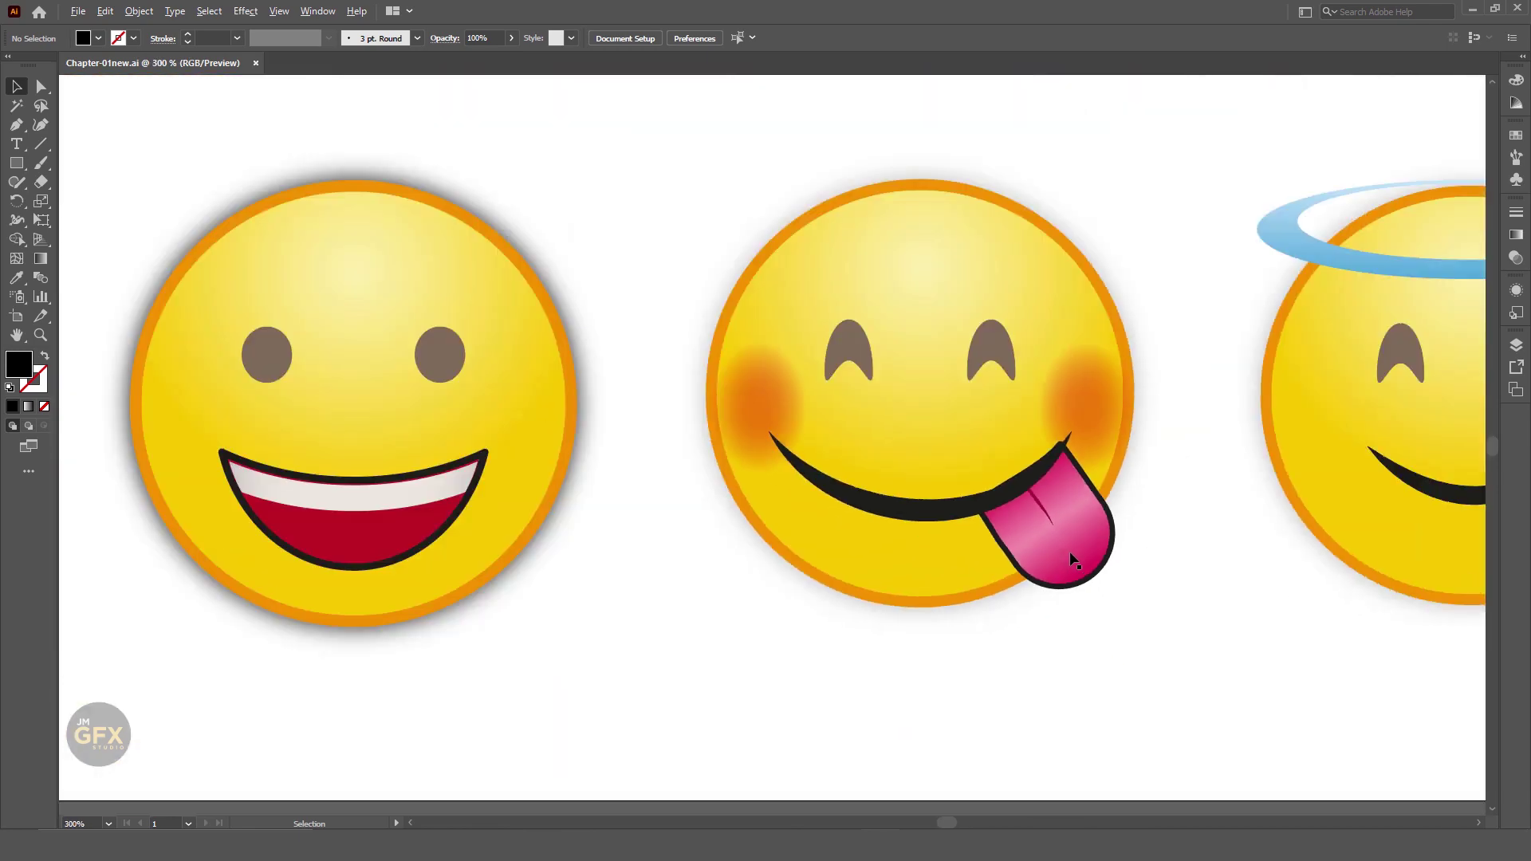
scroll(1072, 560, "down", 2)
scroll(1072, 561, "up", 3)
scroll(1072, 560, "up", 2)
scroll(1072, 561, "up", 1)
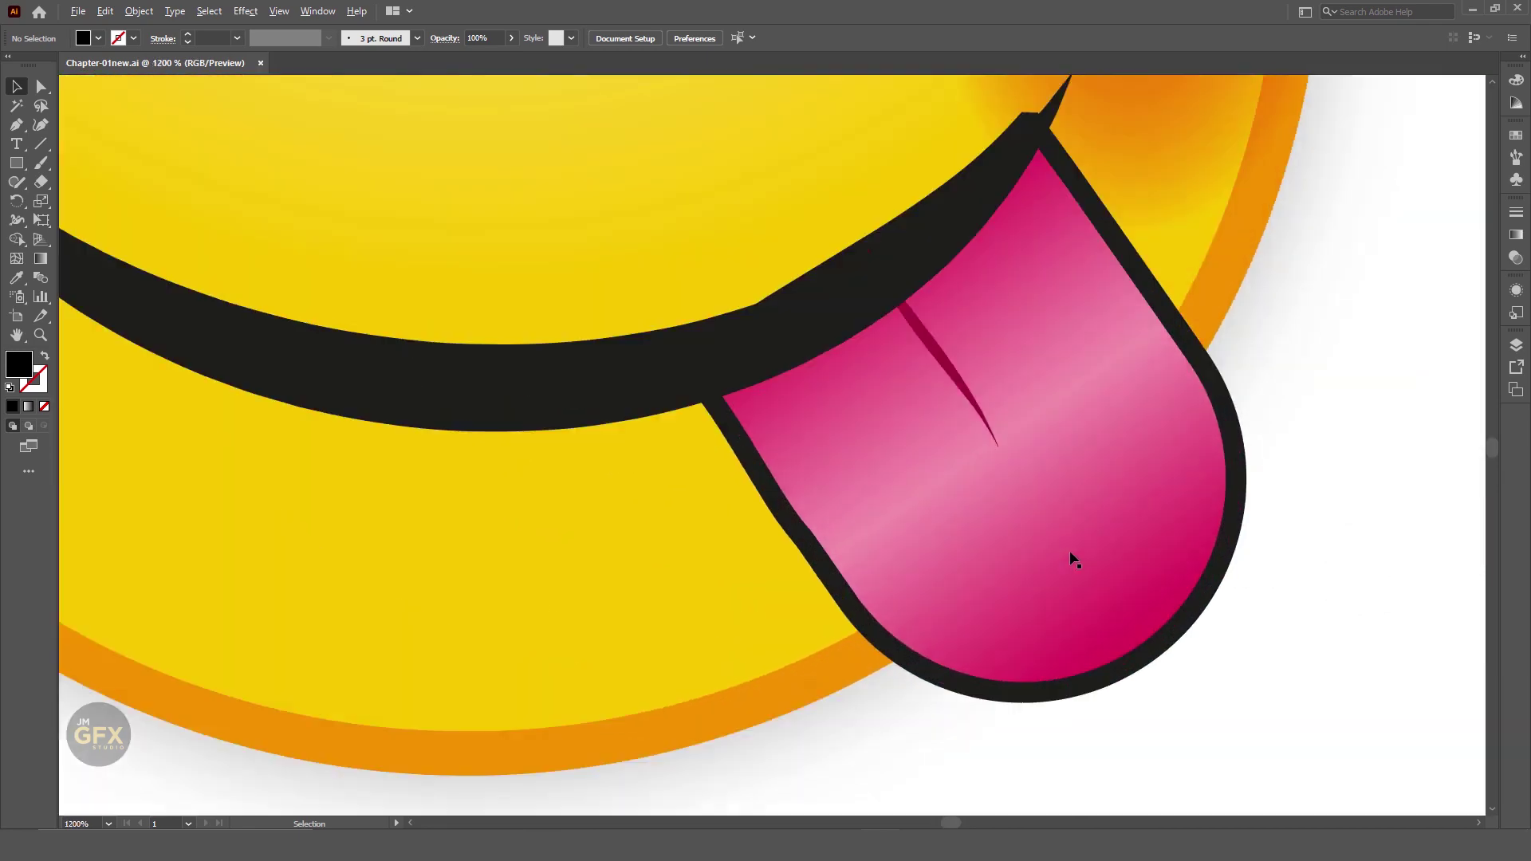
scroll(1072, 561, "down", 4)
scroll(1072, 561, "down", 1)
scroll(1072, 561, "down", 1)
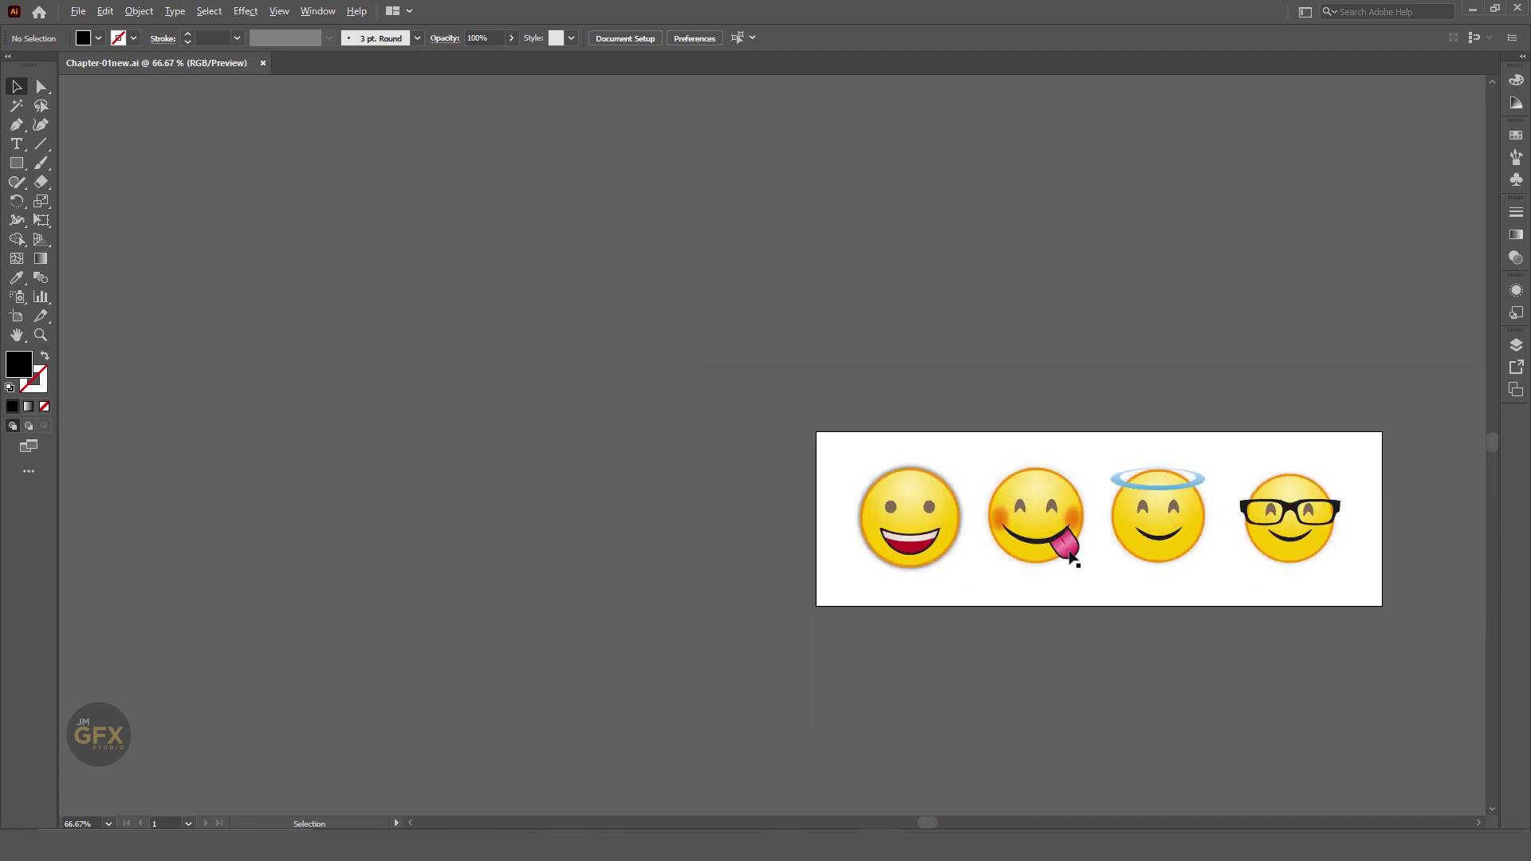
scroll(1072, 561, "up", 2)
scroll(1072, 561, "up", 3)
scroll(1071, 561, "up", 1)
scroll(1072, 556, "down", 1)
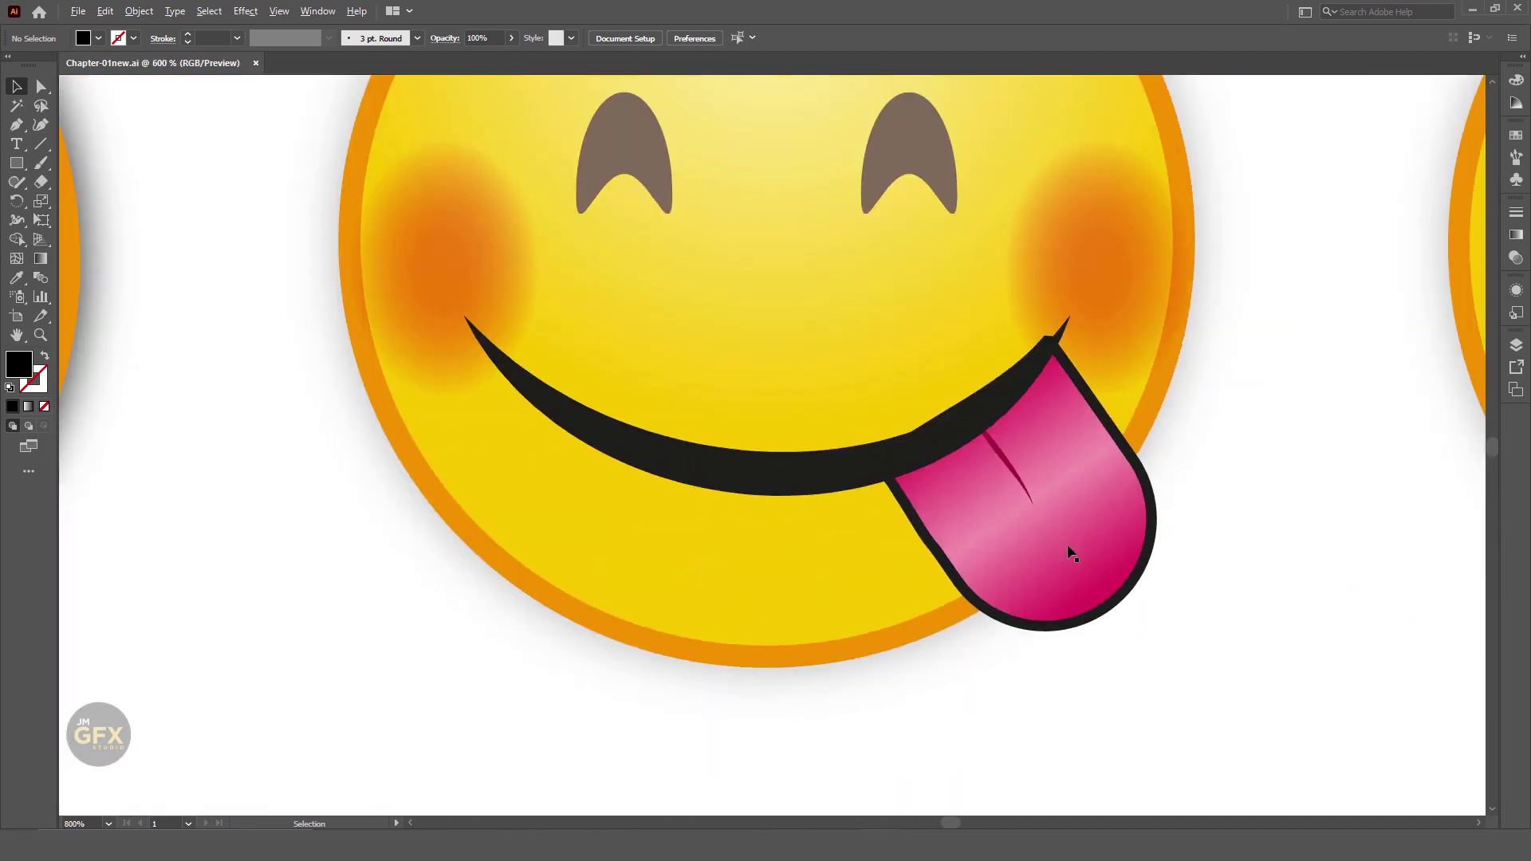
scroll(1072, 556, "down", 2)
scroll(1072, 556, "down", 2)
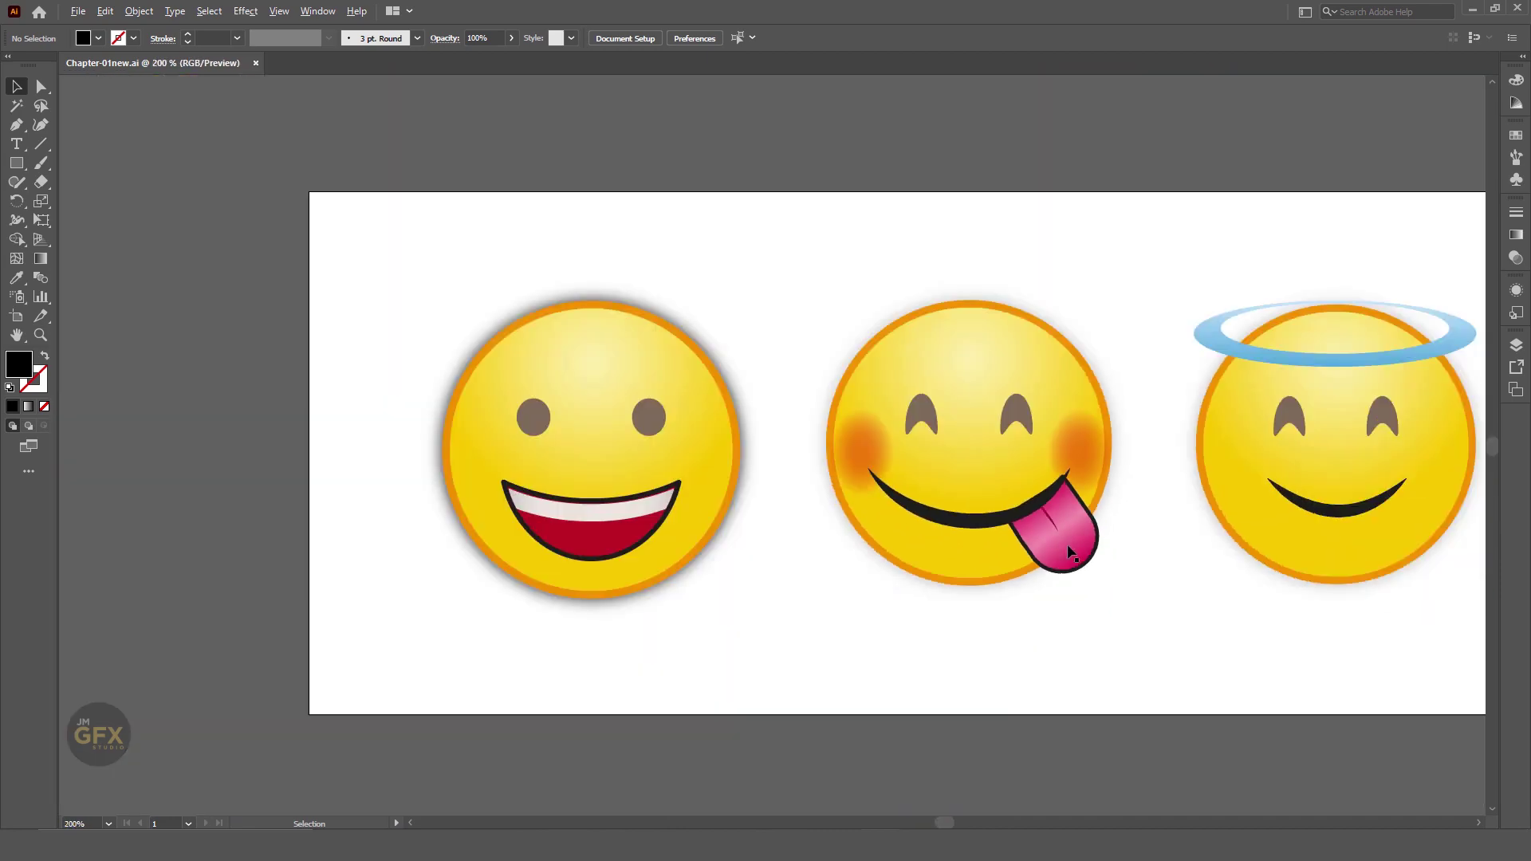
scroll(1071, 556, "up", 3)
scroll(1072, 556, "up", 3)
scroll(1072, 556, "up", 1)
scroll(1072, 556, "down", 1)
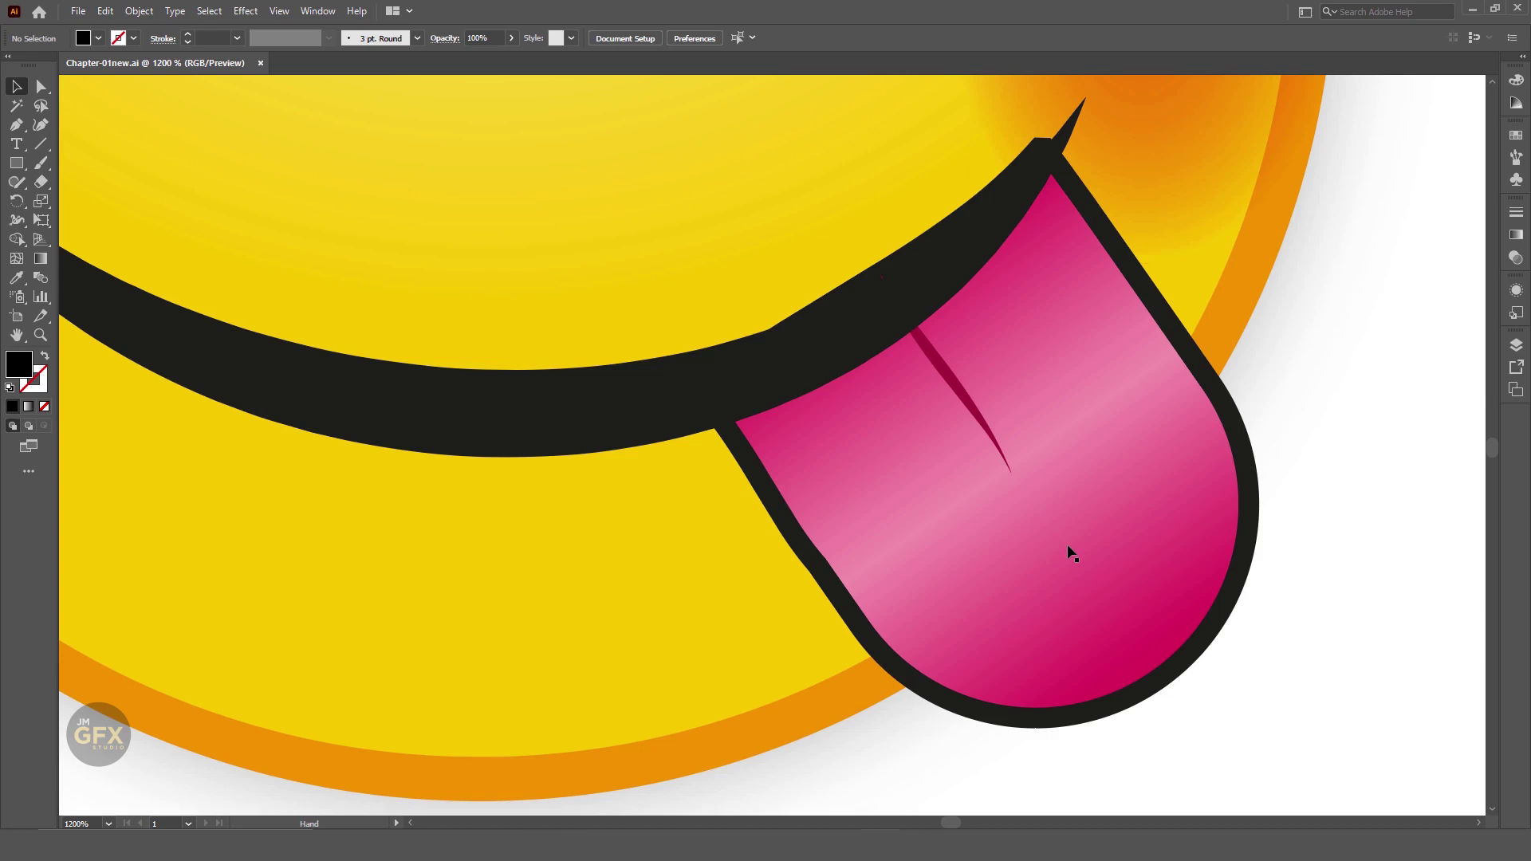
Spacebar-drag the 1200% close-up over the emoji's eyes, then its cheek and mouth
left_click_drag(542, 248, 797, 633)
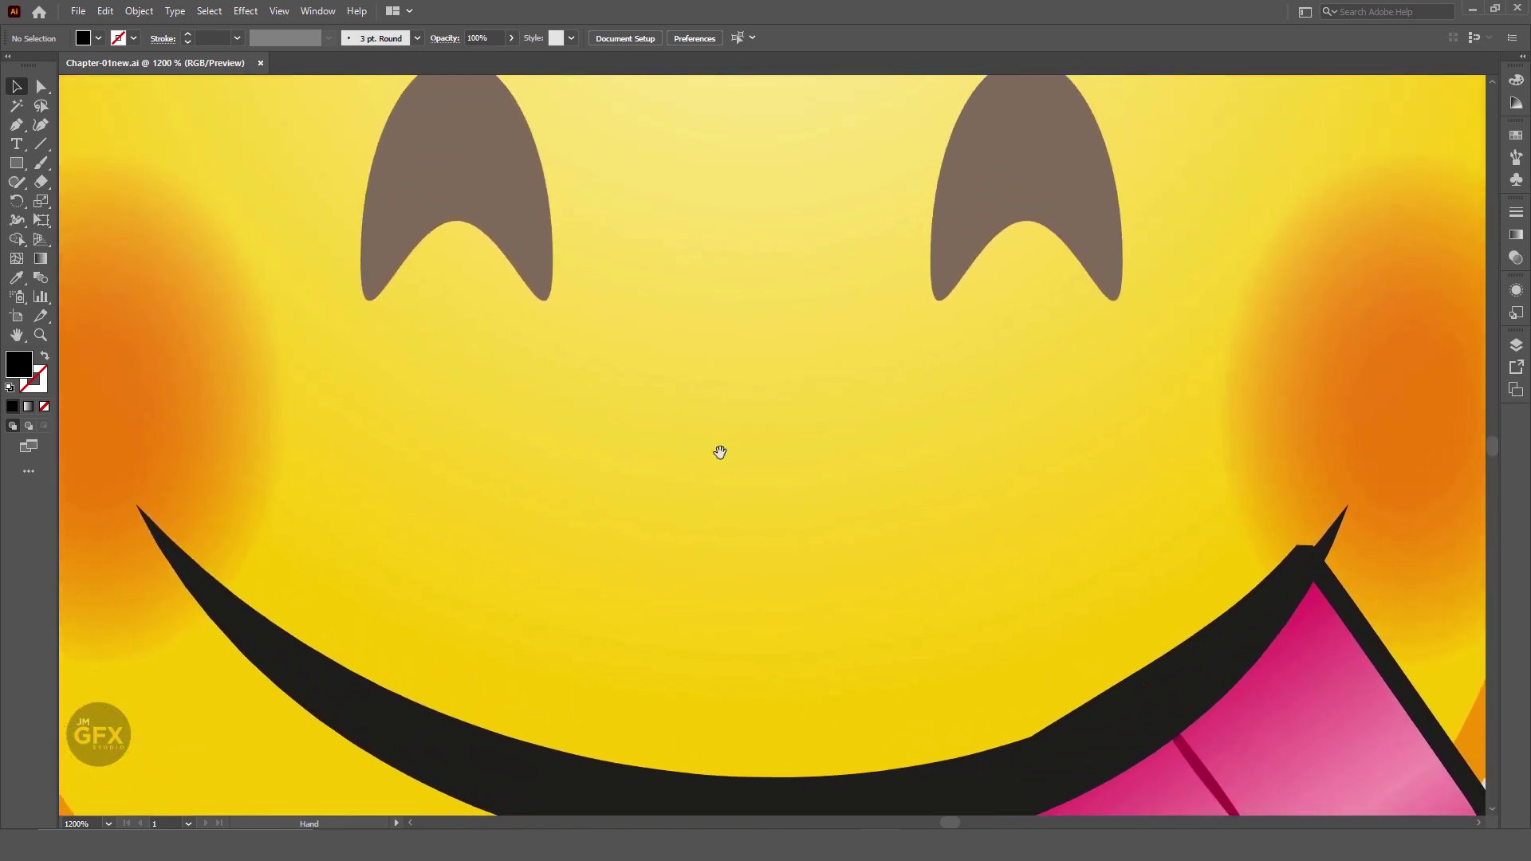
left_click_drag(610, 195, 778, 457)
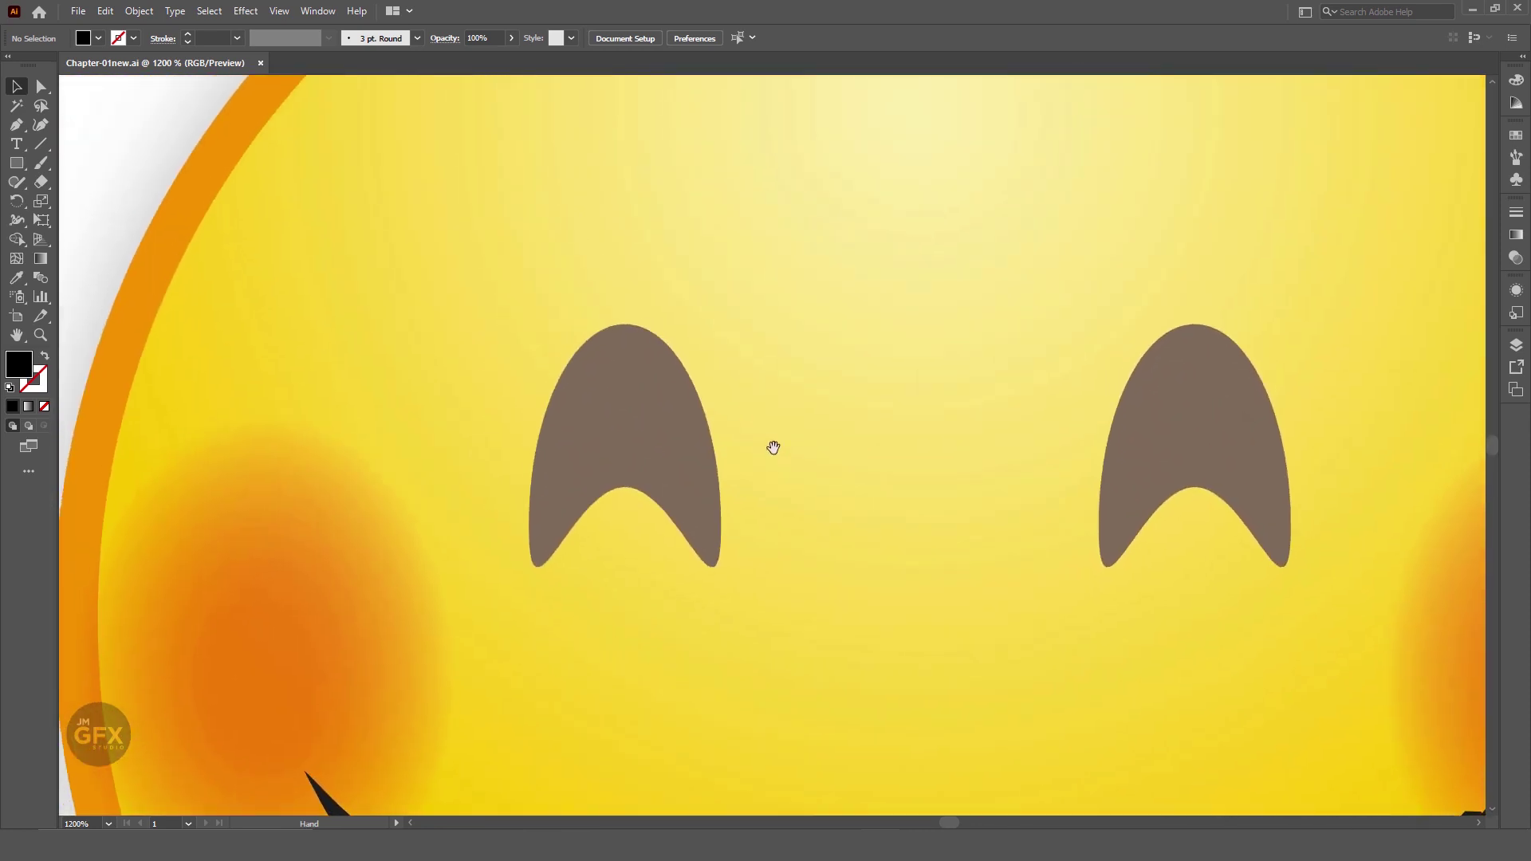
mouse_move(943, 563)
left_mouse_down()
mouse_move(837, 447)
mouse_move(649, 393)
mouse_move(611, 594)
mouse_move(865, 503)
mouse_move(550, 431)
mouse_move(896, 582)
mouse_move(610, 372)
mouse_move(991, 591)
mouse_move(673, 396)
mouse_move(701, 601)
mouse_move(991, 424)
mouse_move(989, 458)
mouse_move(657, 516)
mouse_move(1063, 462)
mouse_move(985, 423)
mouse_move(999, 502)
left_mouse_up()
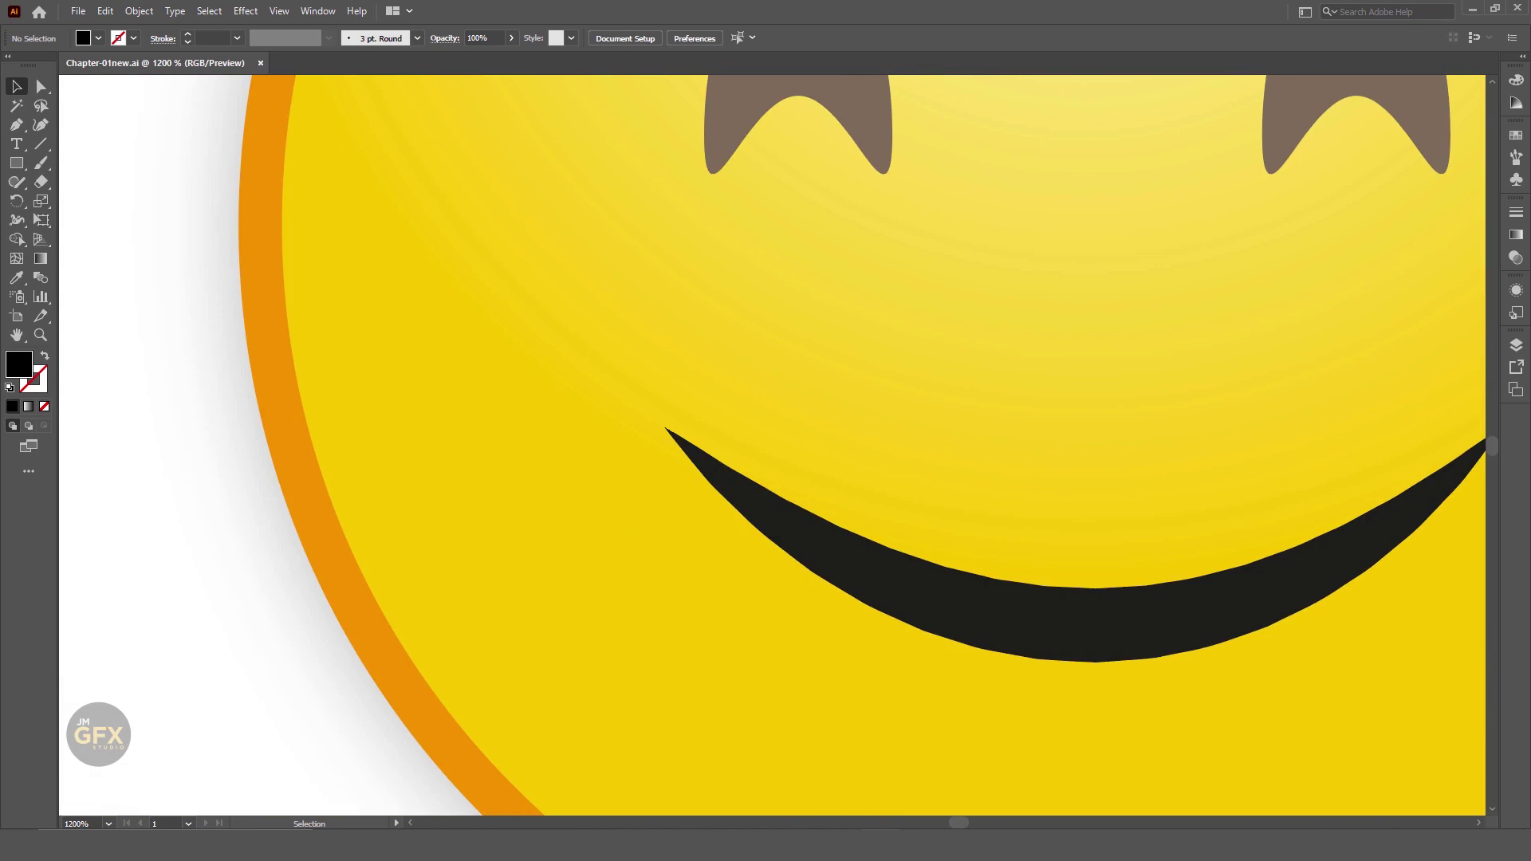
Zoom out and in with Ctrl+minus/plus, finishing at 150% with the artboard nudged up slightly
key("a")
key("ctrl+minus")
key("ctrl+minus")
key("ctrl+minus")
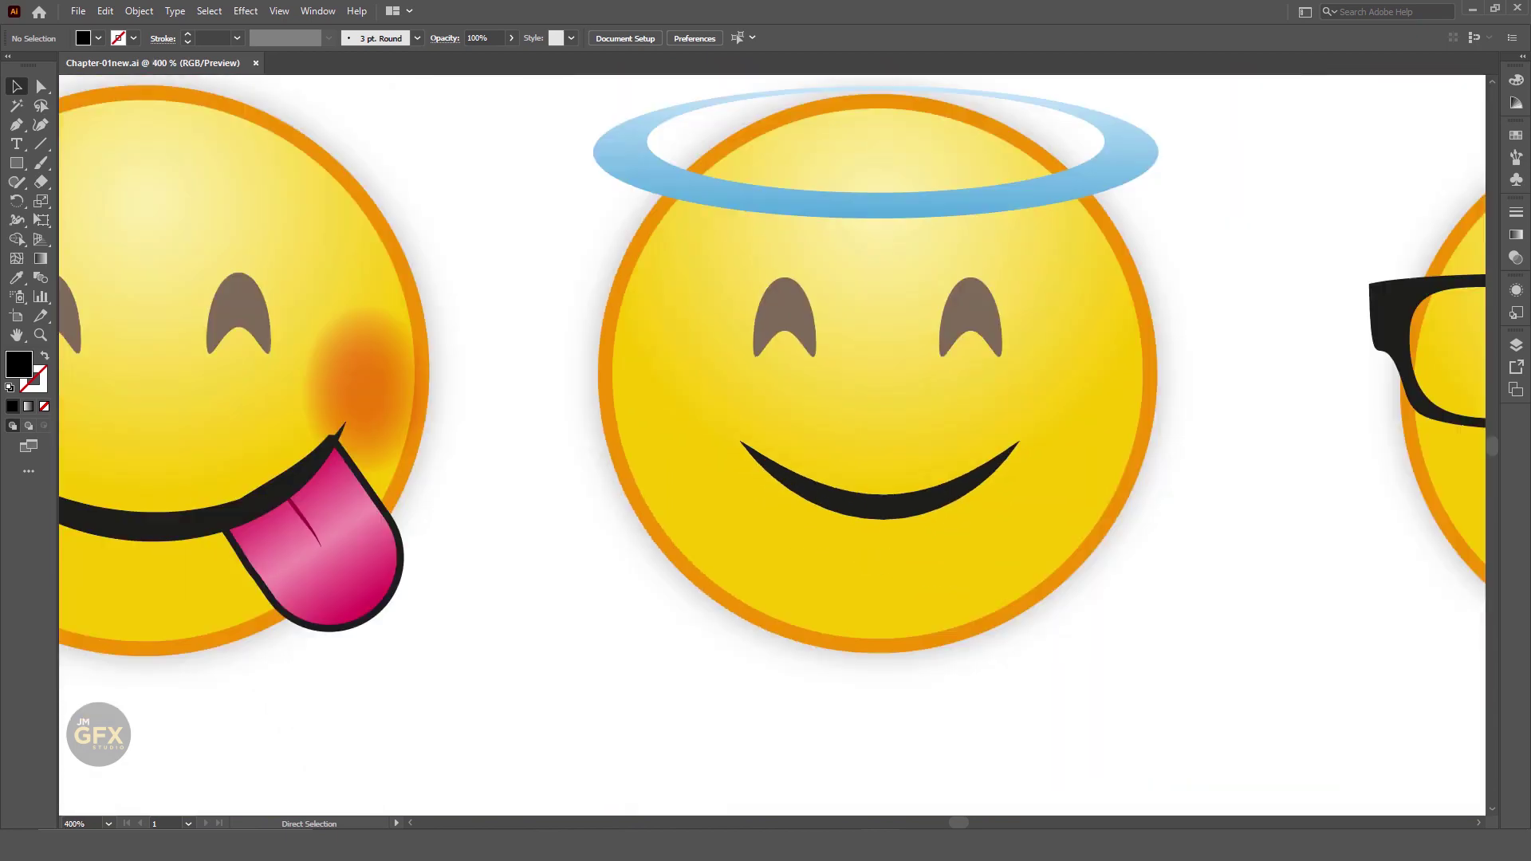
key("ctrl+minus")
key("ctrl+minus")
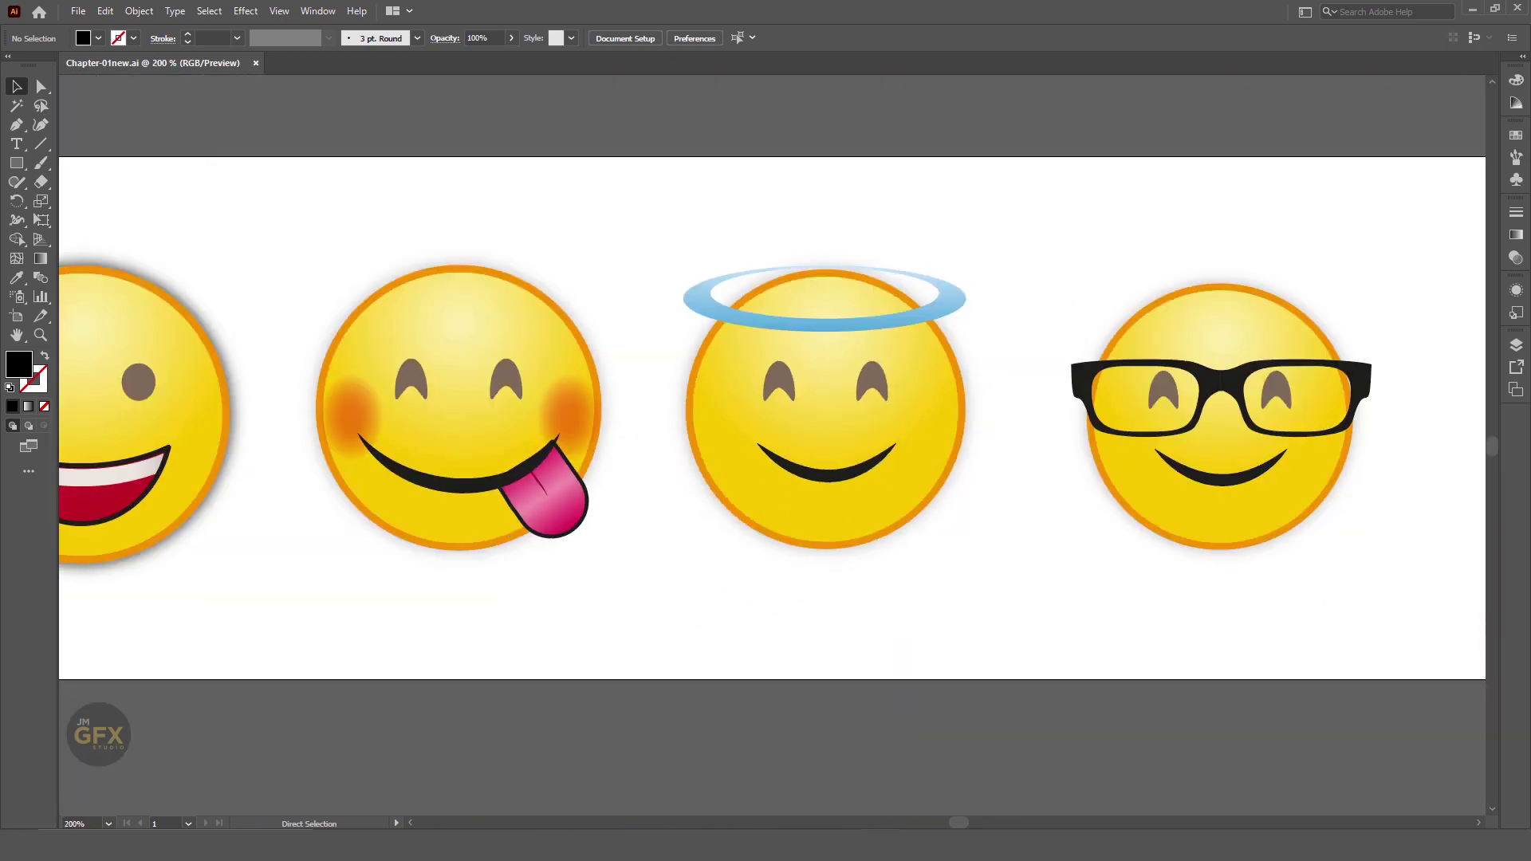
key("ctrl+plus")
key("ctrl+plus")
key("ctrl+plus")
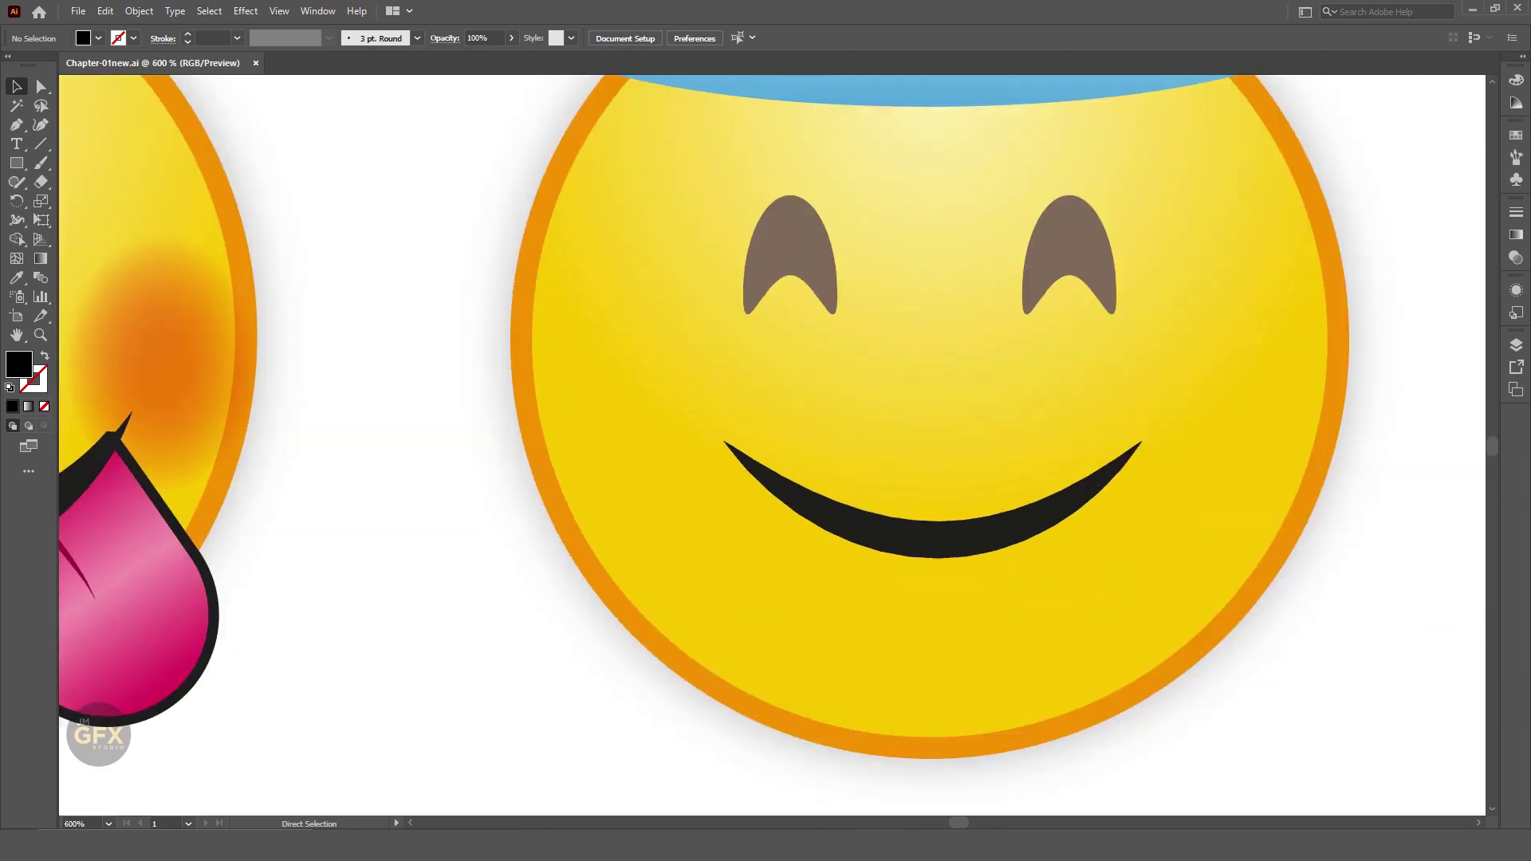
key("ctrl+plus")
key("ctrl+minus")
key("ctrl+minus")
key("ctrl+minus")
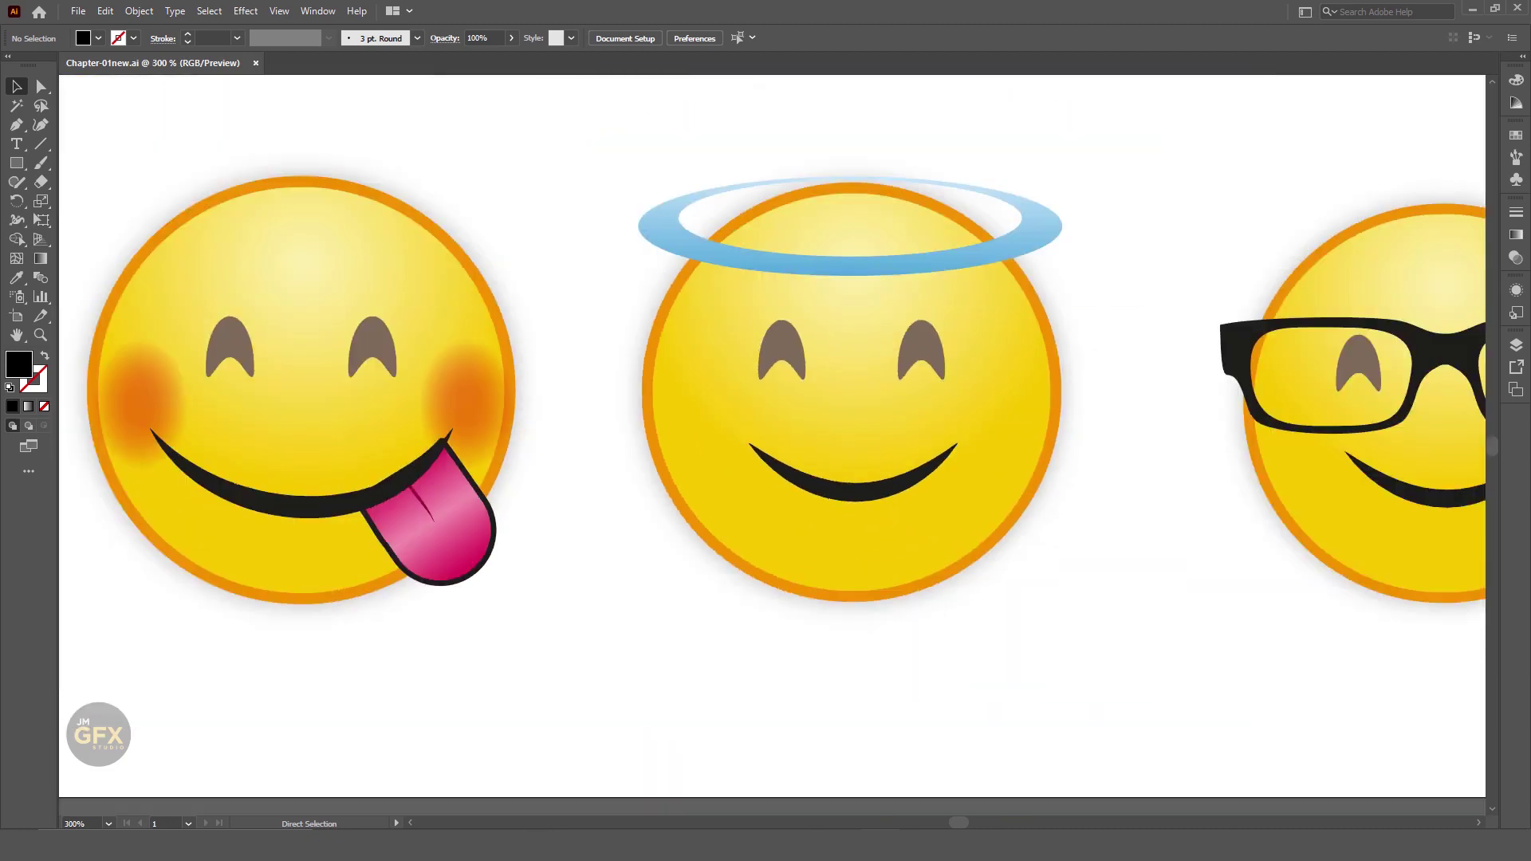
key("ctrl+minus")
key("ctrl+minus")
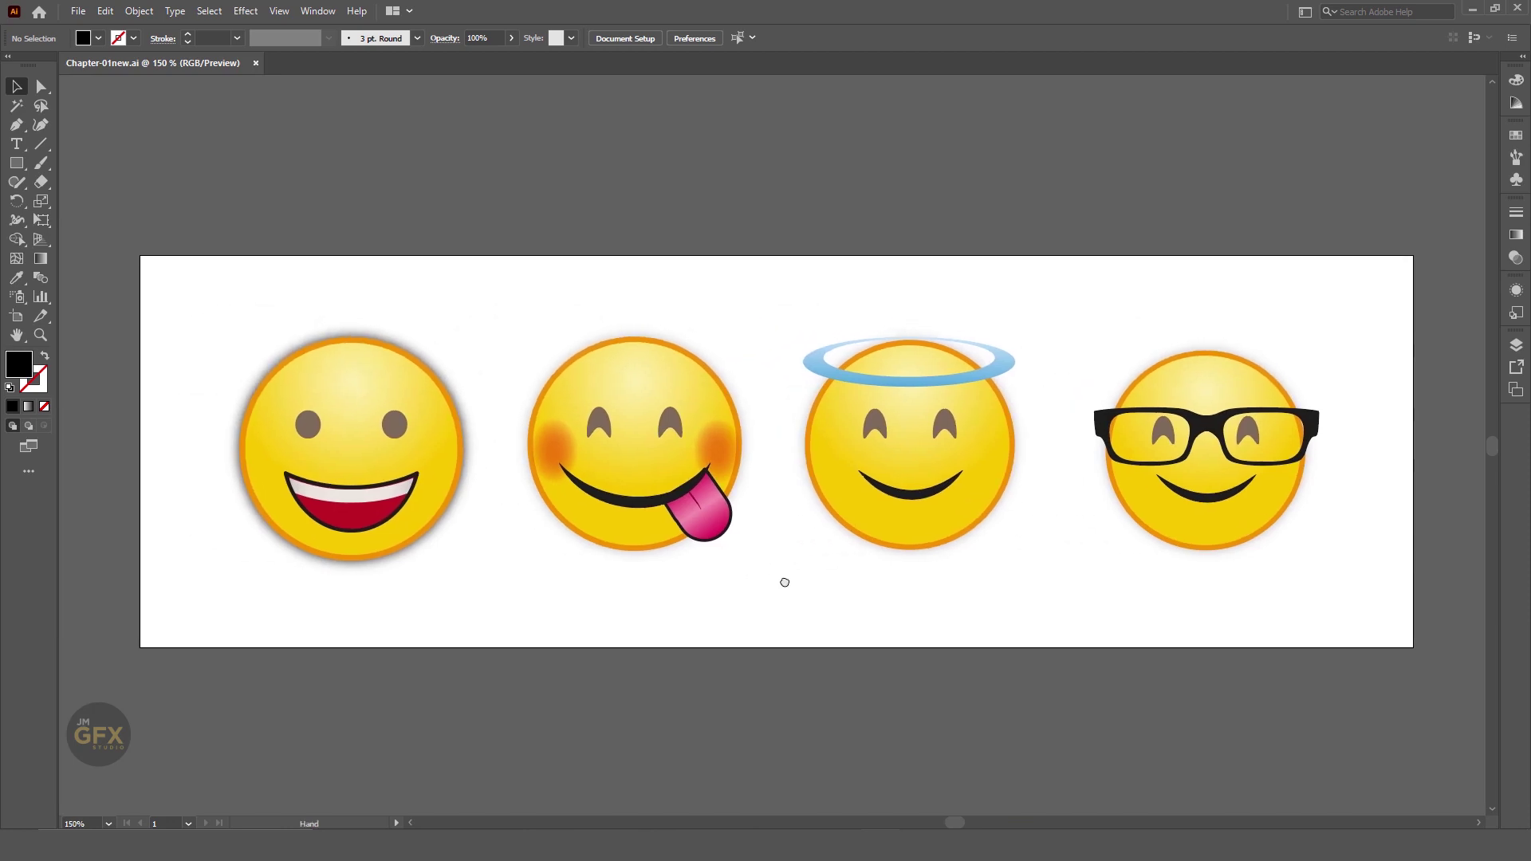
left_click_drag(785, 583, 785, 546)
key("space")
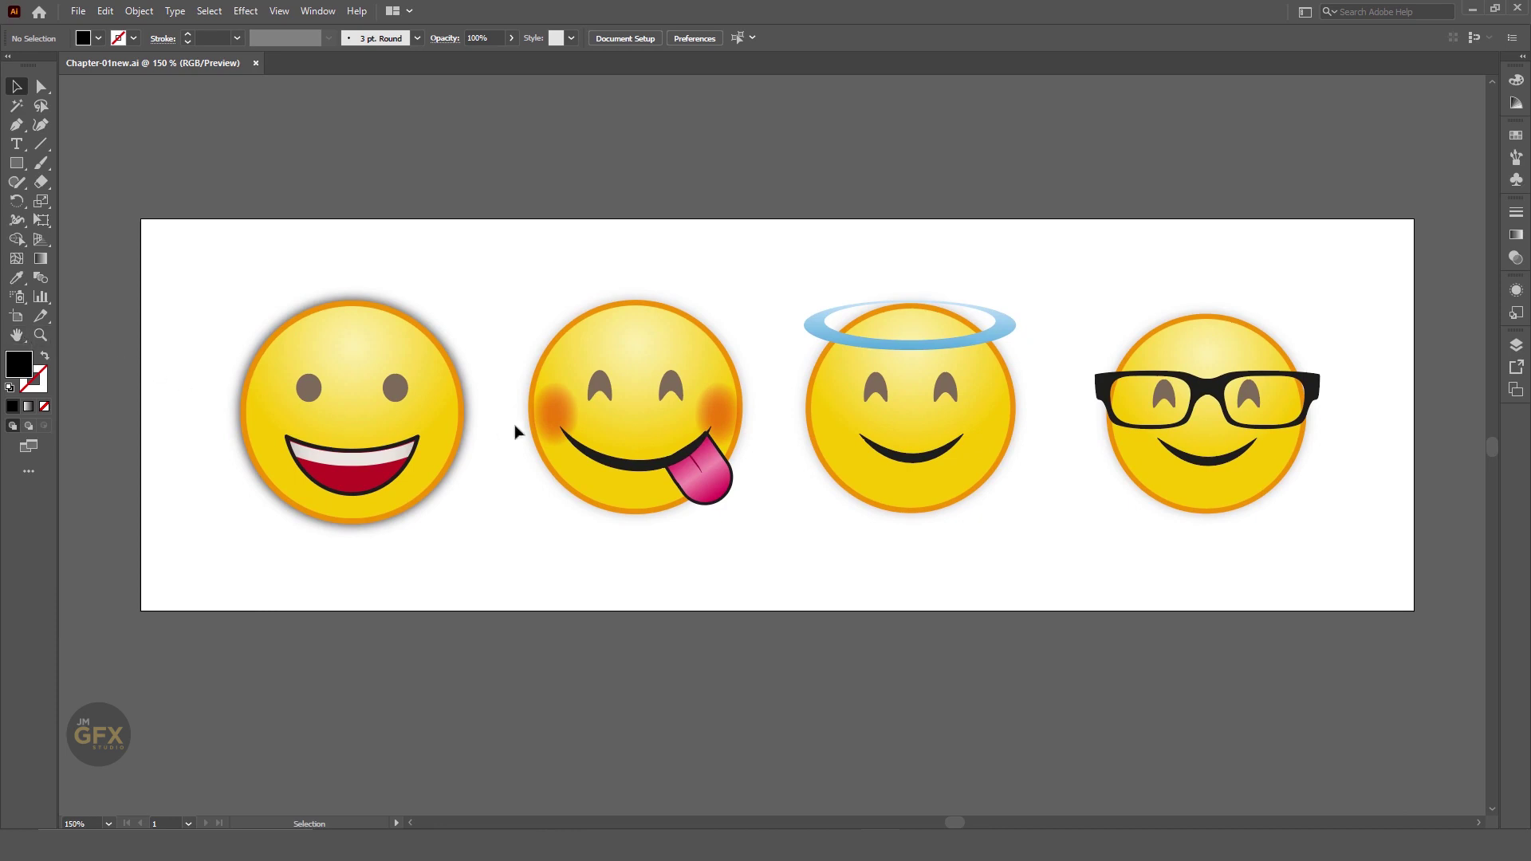
Wheel-zoom out, fit the artboard with a Hand-tool double-click, then show 100% via the Zoom tool
scroll(515, 429, "down", 4)
scroll(514, 429, "down", 1)
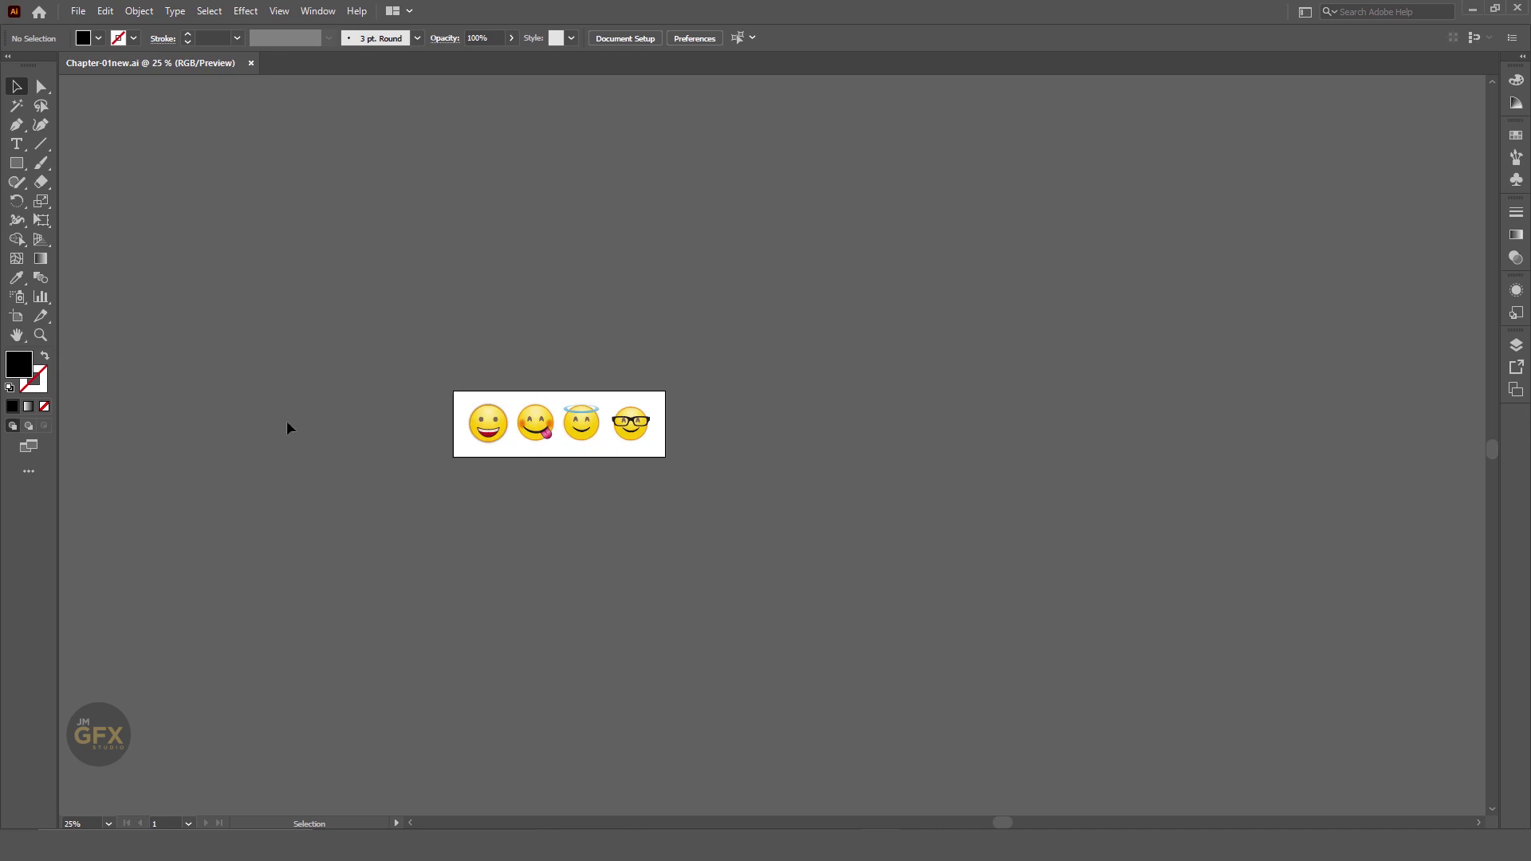
double_click(16, 336)
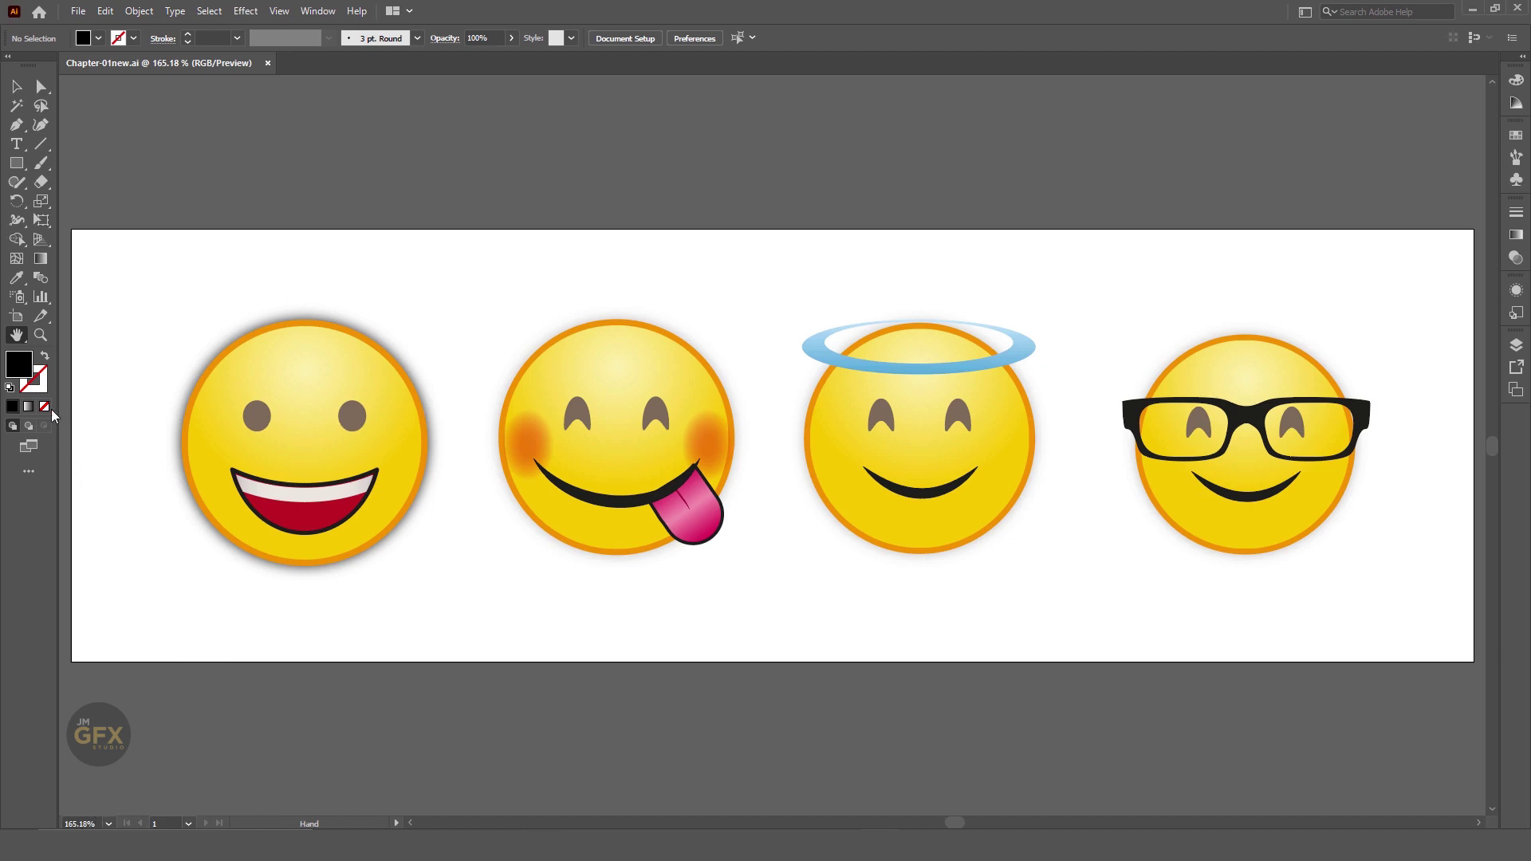
double_click(39, 336)
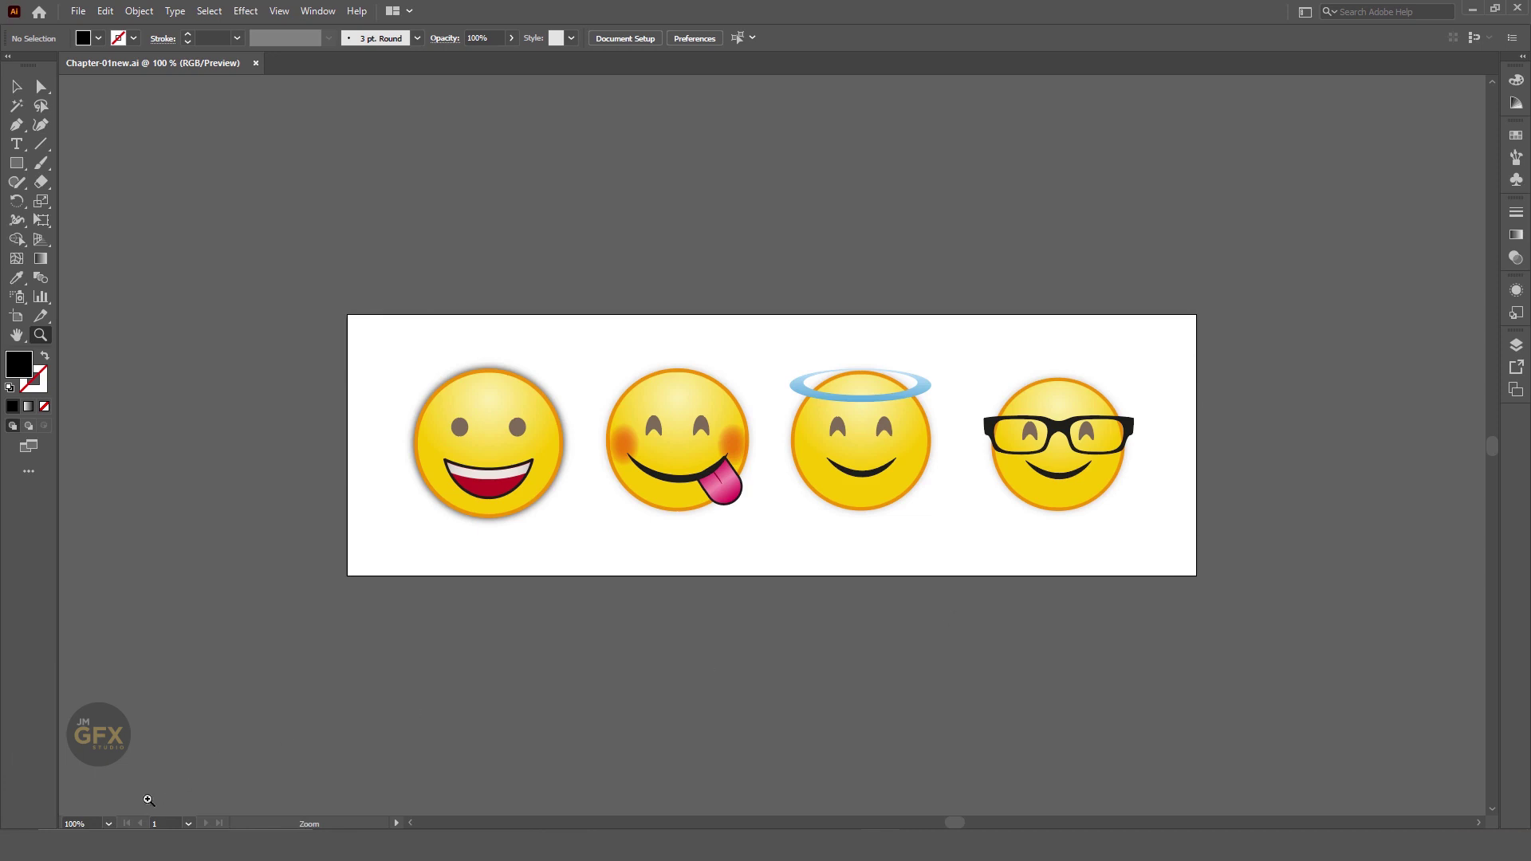
left_click(108, 824)
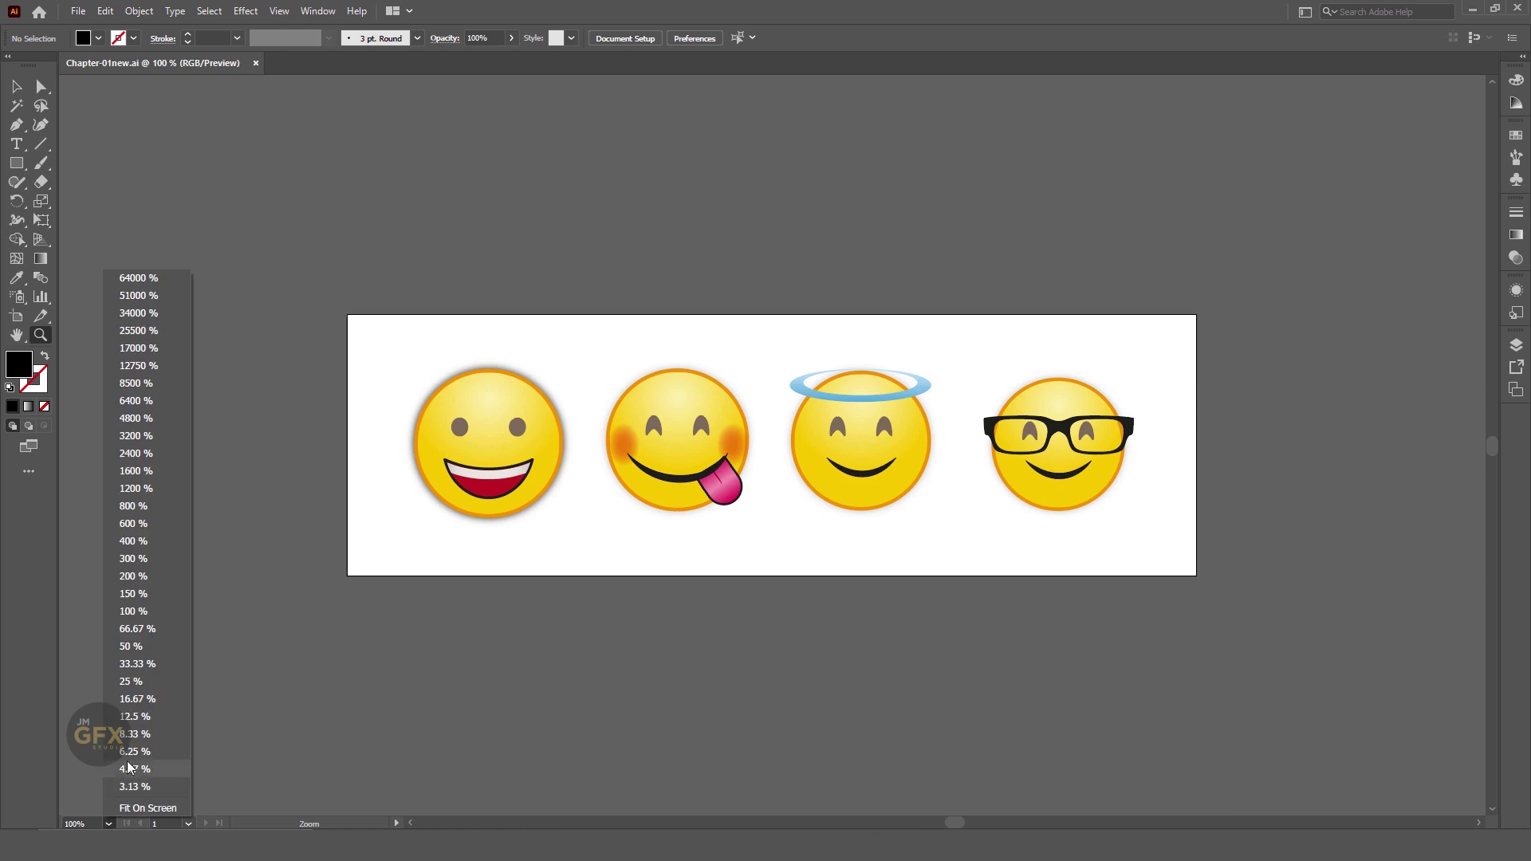
left_click(145, 523)
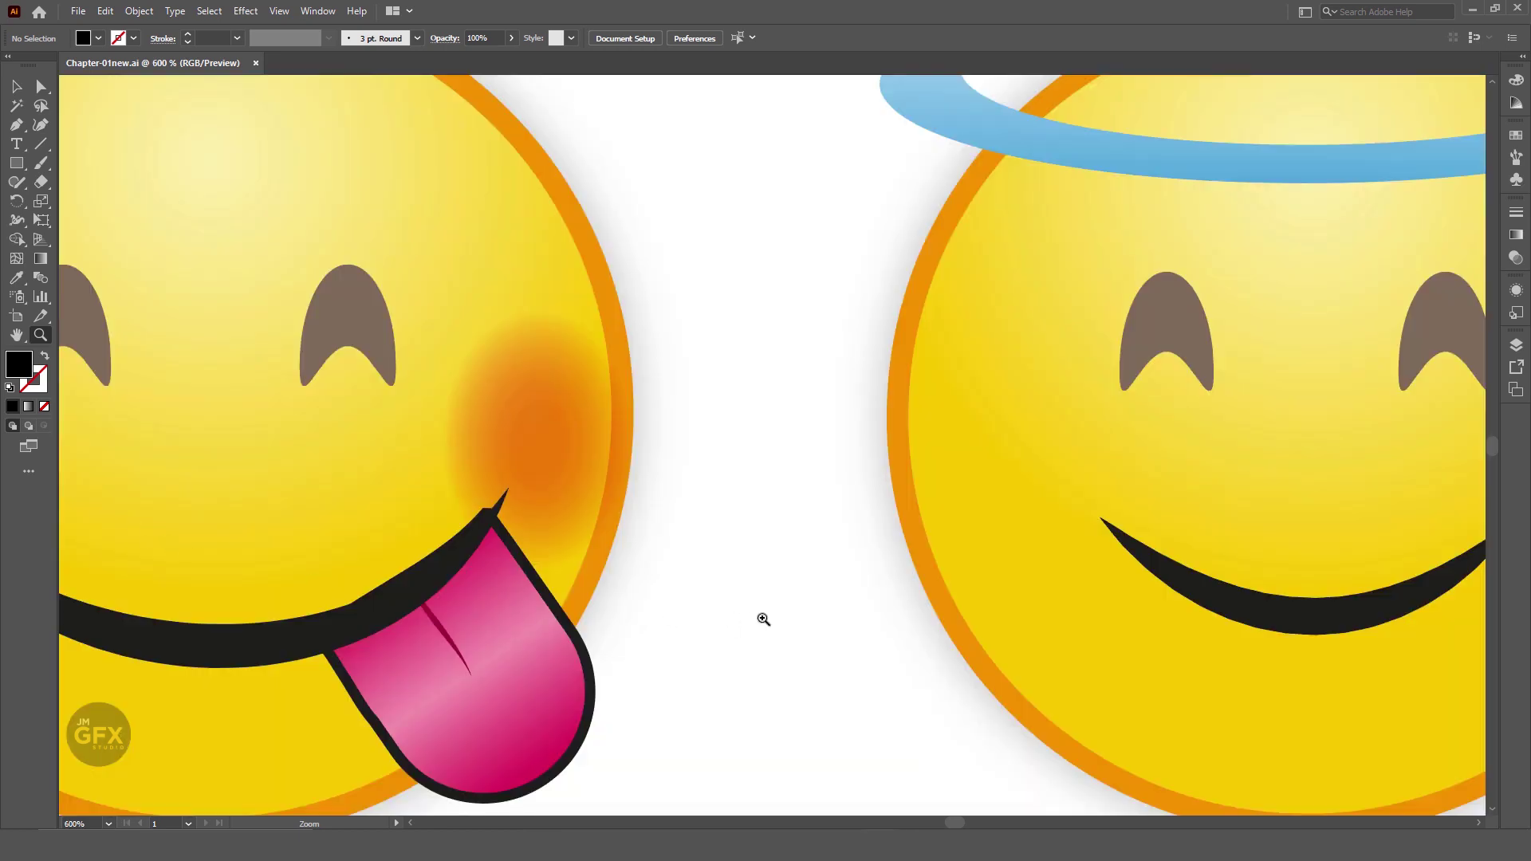
double_click(36, 333)
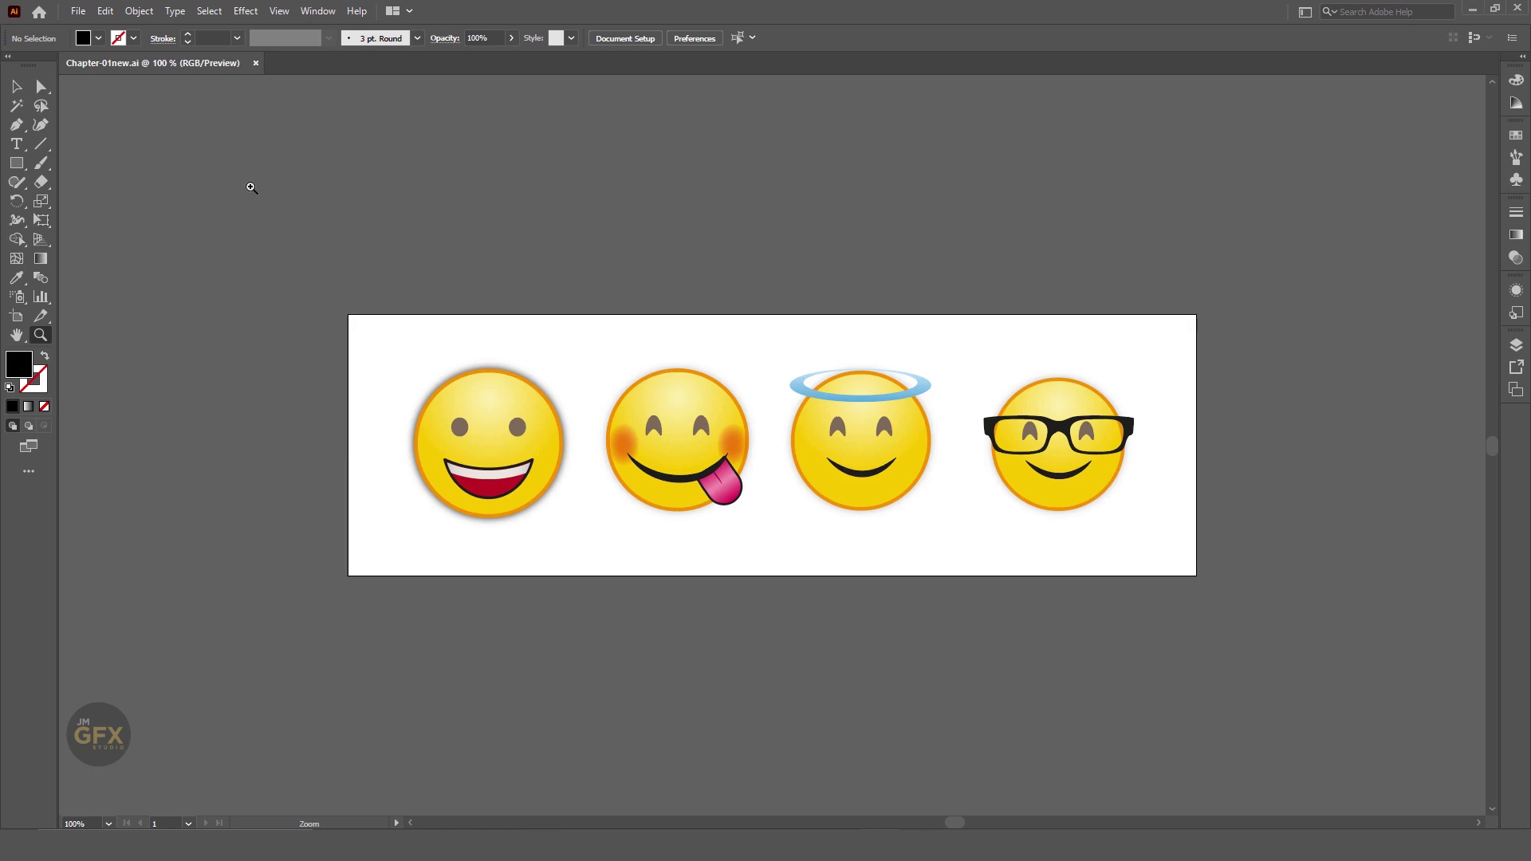
Show the Navigator panel and zoom the view to 600%
left_click(320, 12)
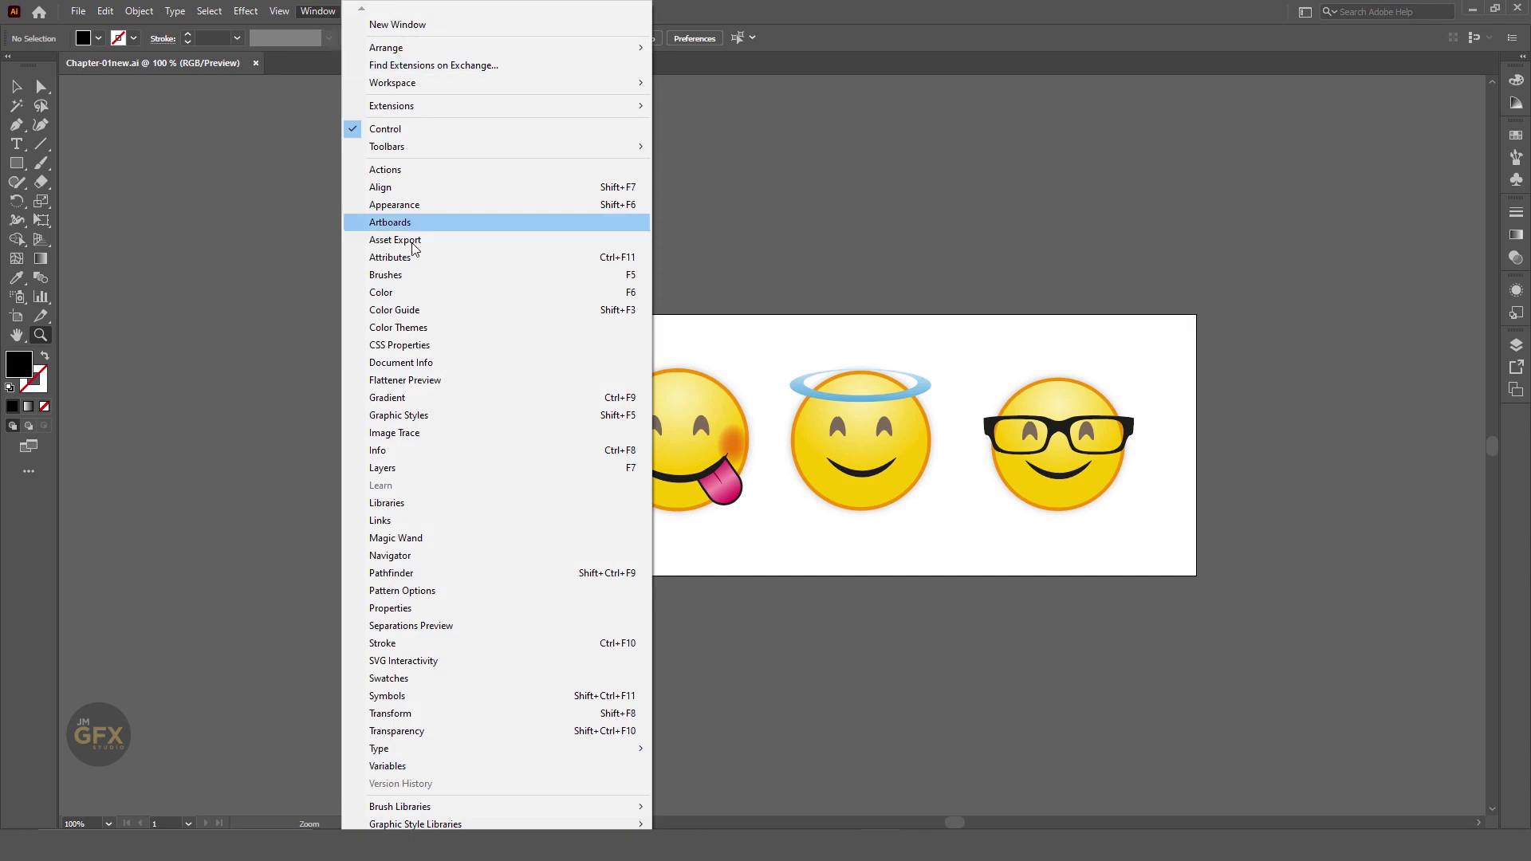
left_click(471, 556)
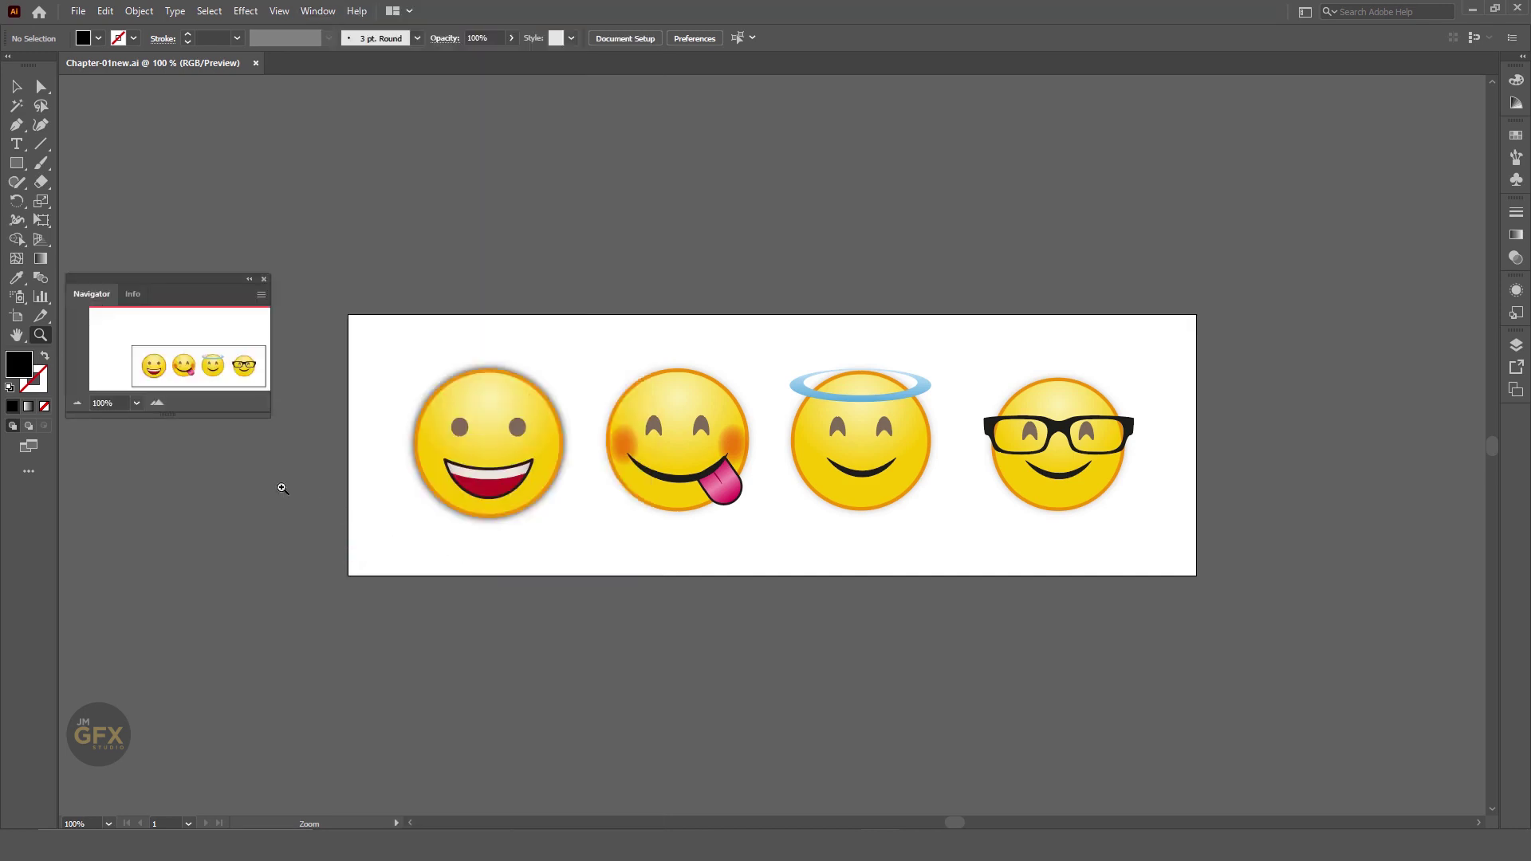
left_click(135, 405)
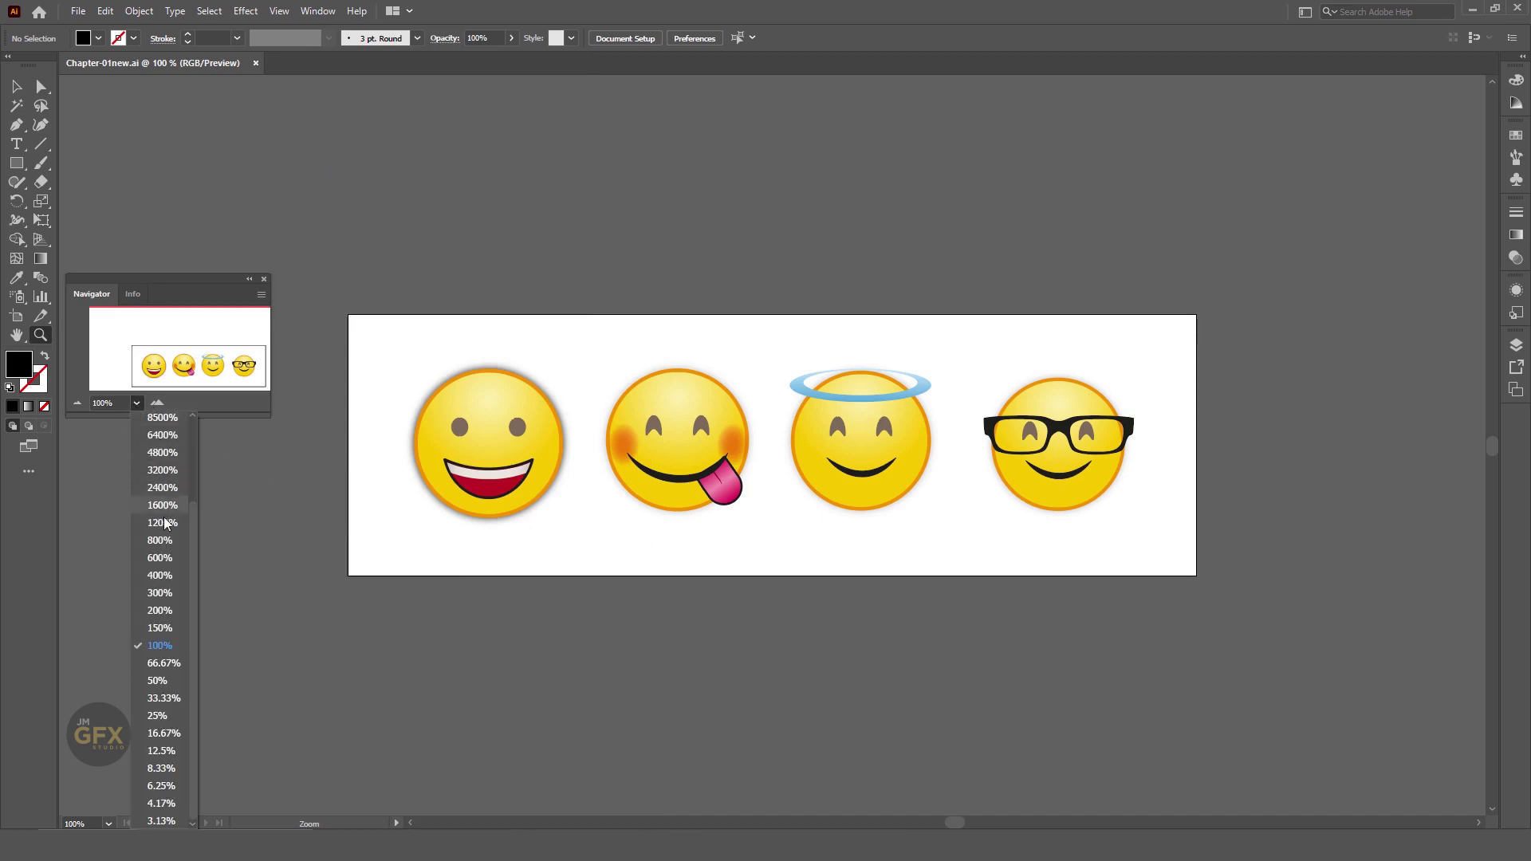
left_click(165, 562)
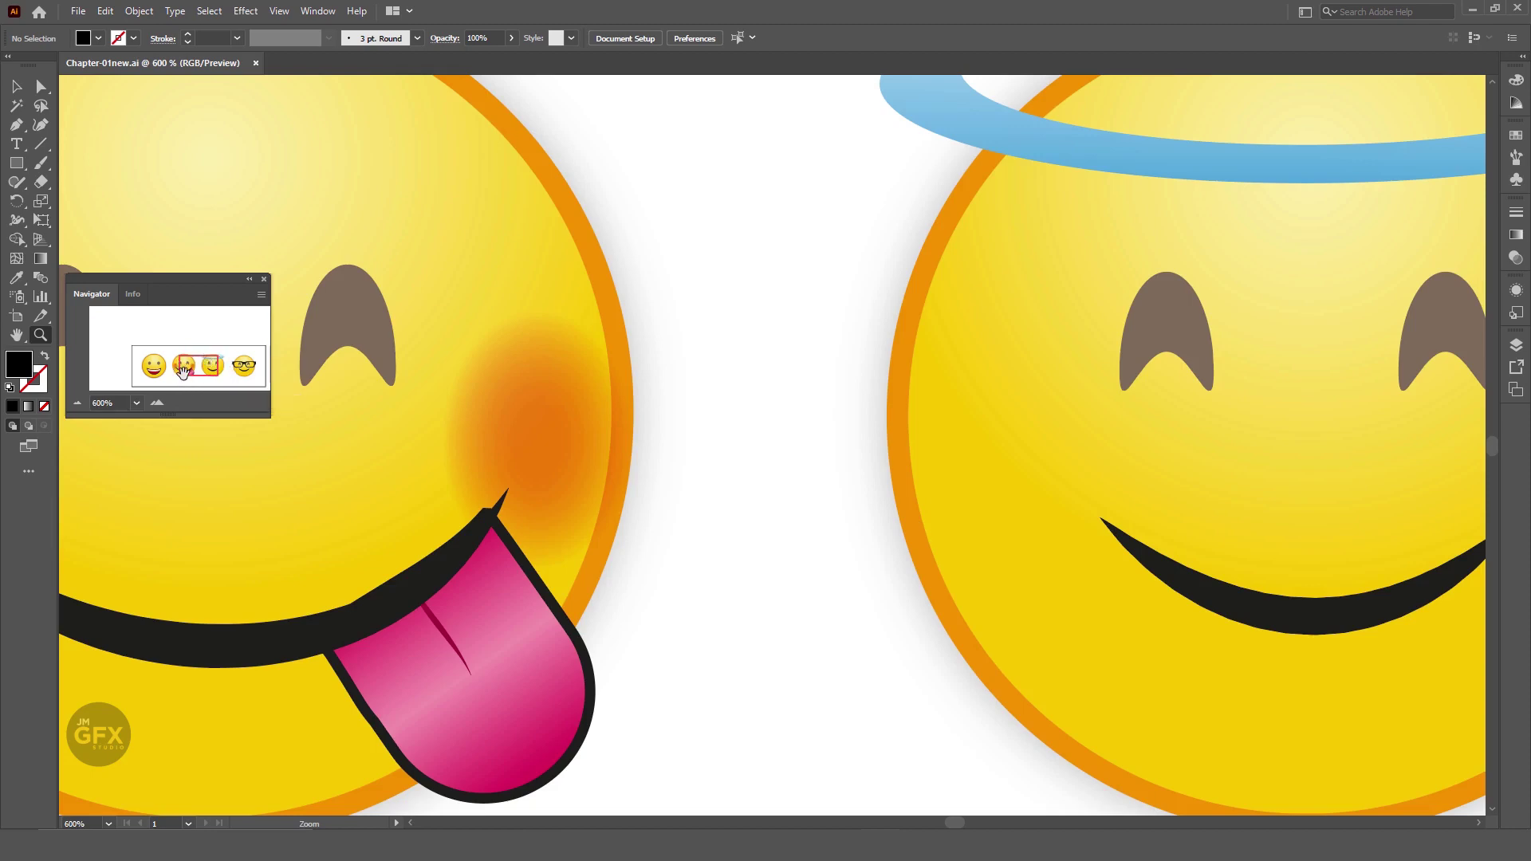
Pan the 600% close-up across the grinning emoji, then close Navigator and return to 100%
left_click_drag(199, 368, 170, 369)
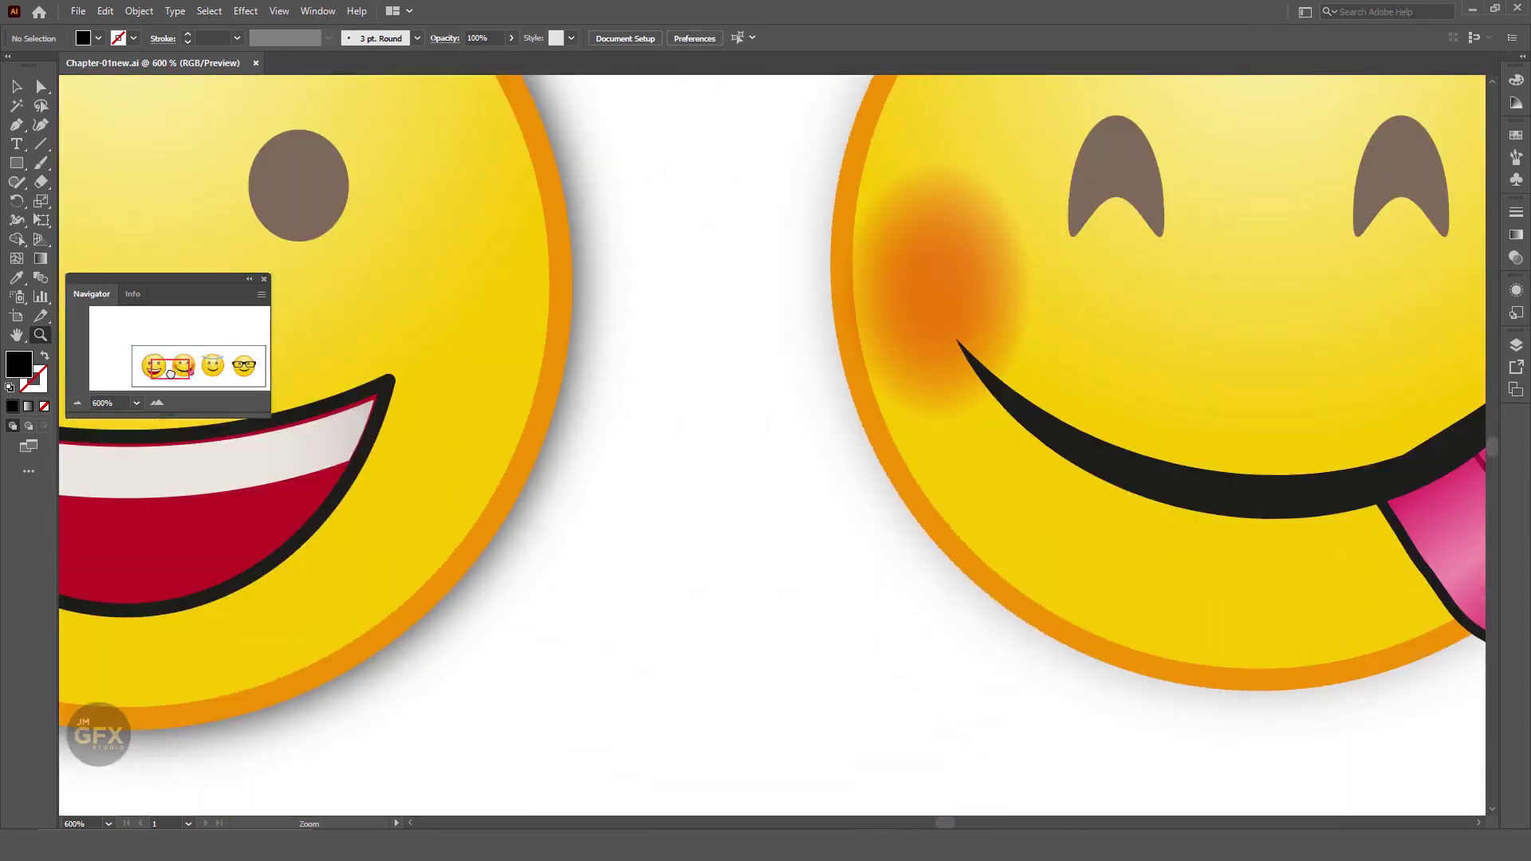
mouse_move(170, 369)
left_mouse_down()
mouse_move(156, 369)
mouse_move(244, 367)
left_mouse_up()
left_click_drag(243, 367, 158, 370)
left_click(263, 279)
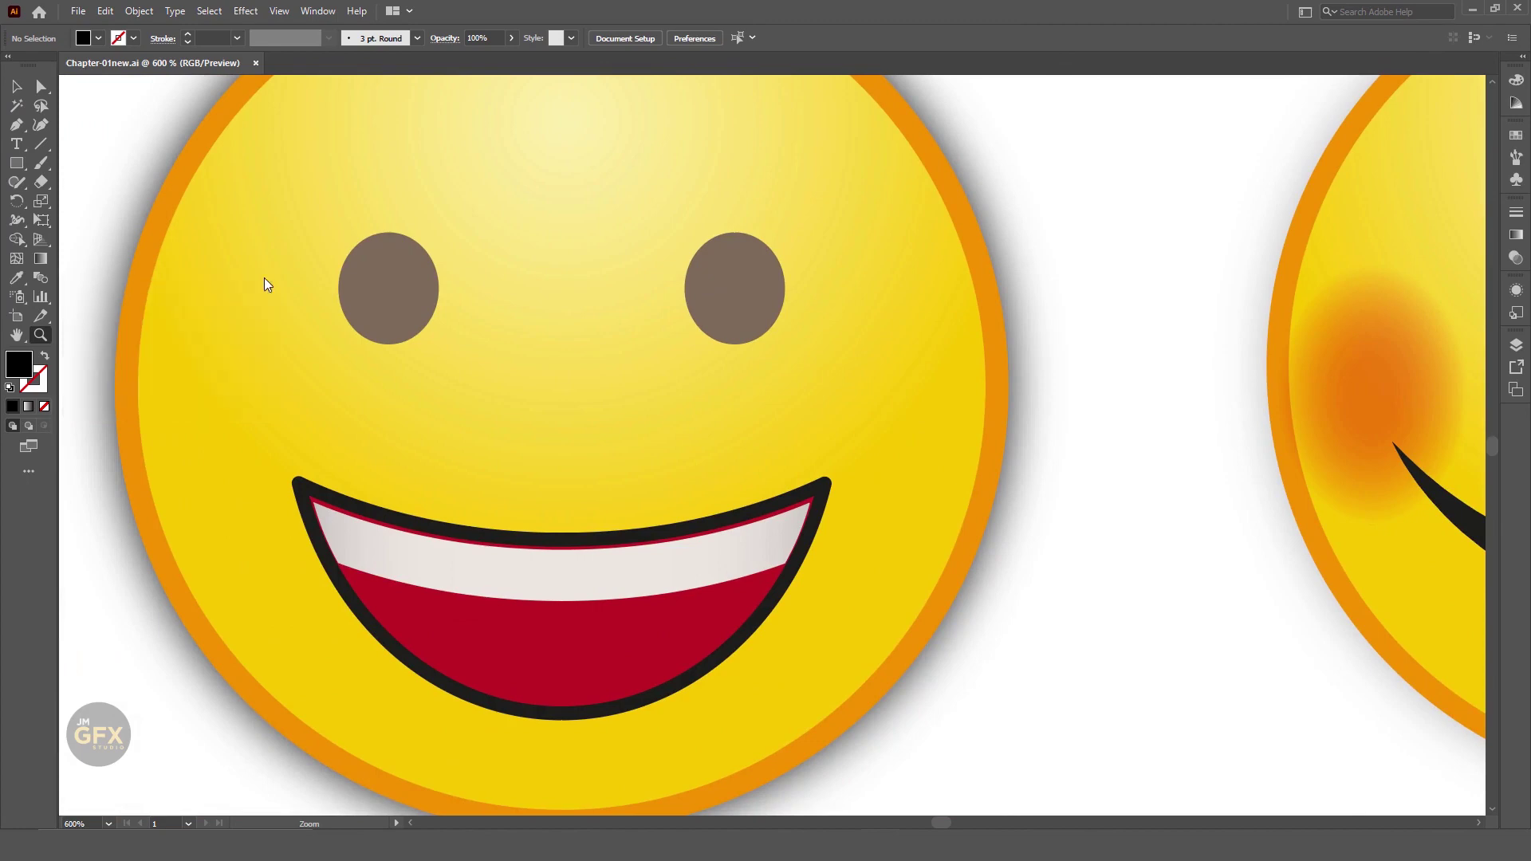
double_click(40, 337)
key("ctrl+plus")
key("v")
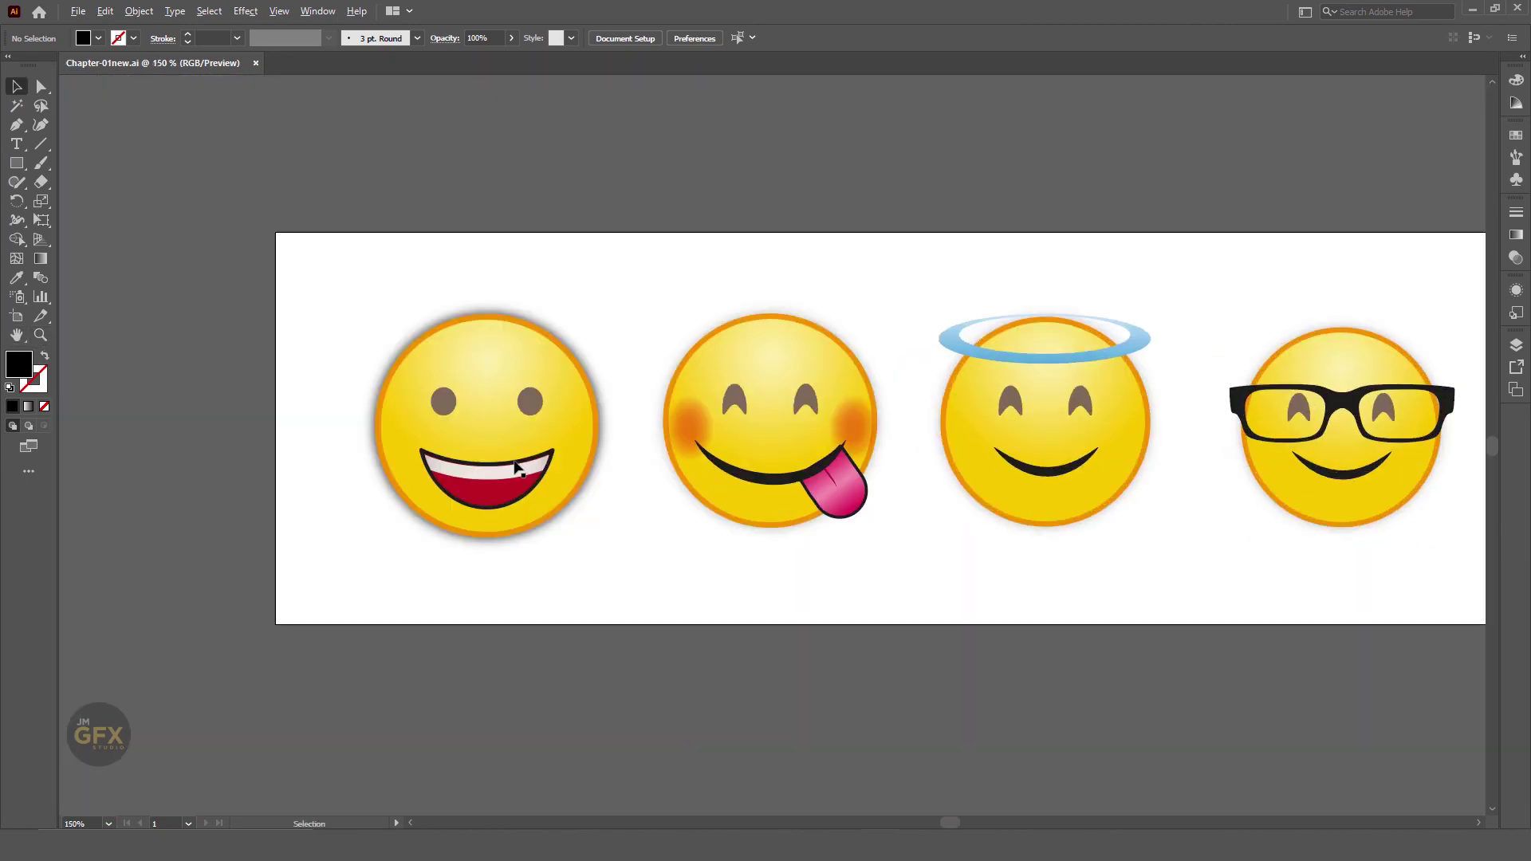
left_click_drag(937, 435, 830, 430)
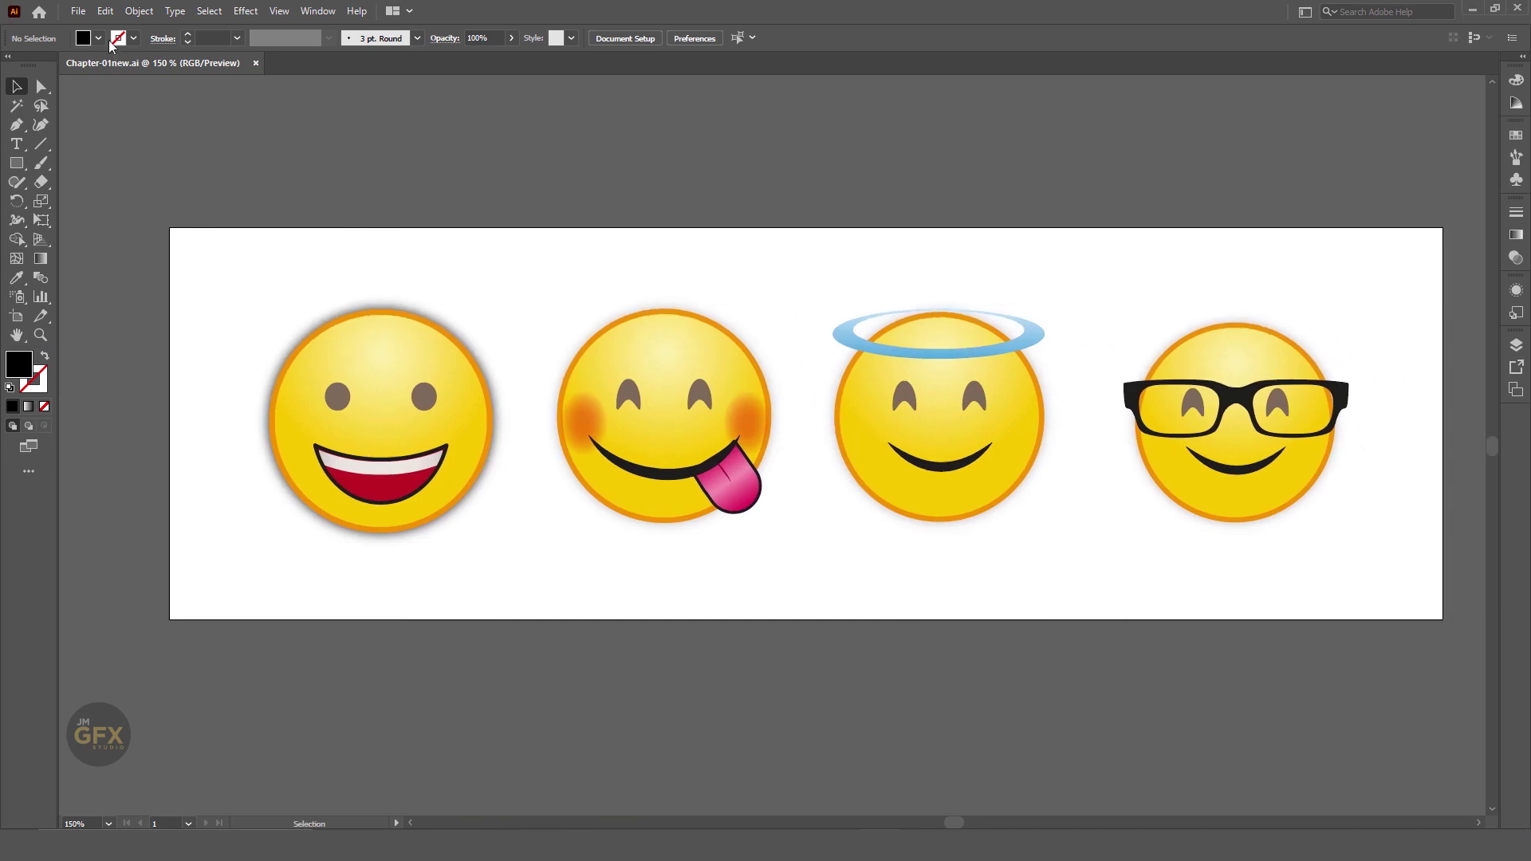
left_click(107, 12)
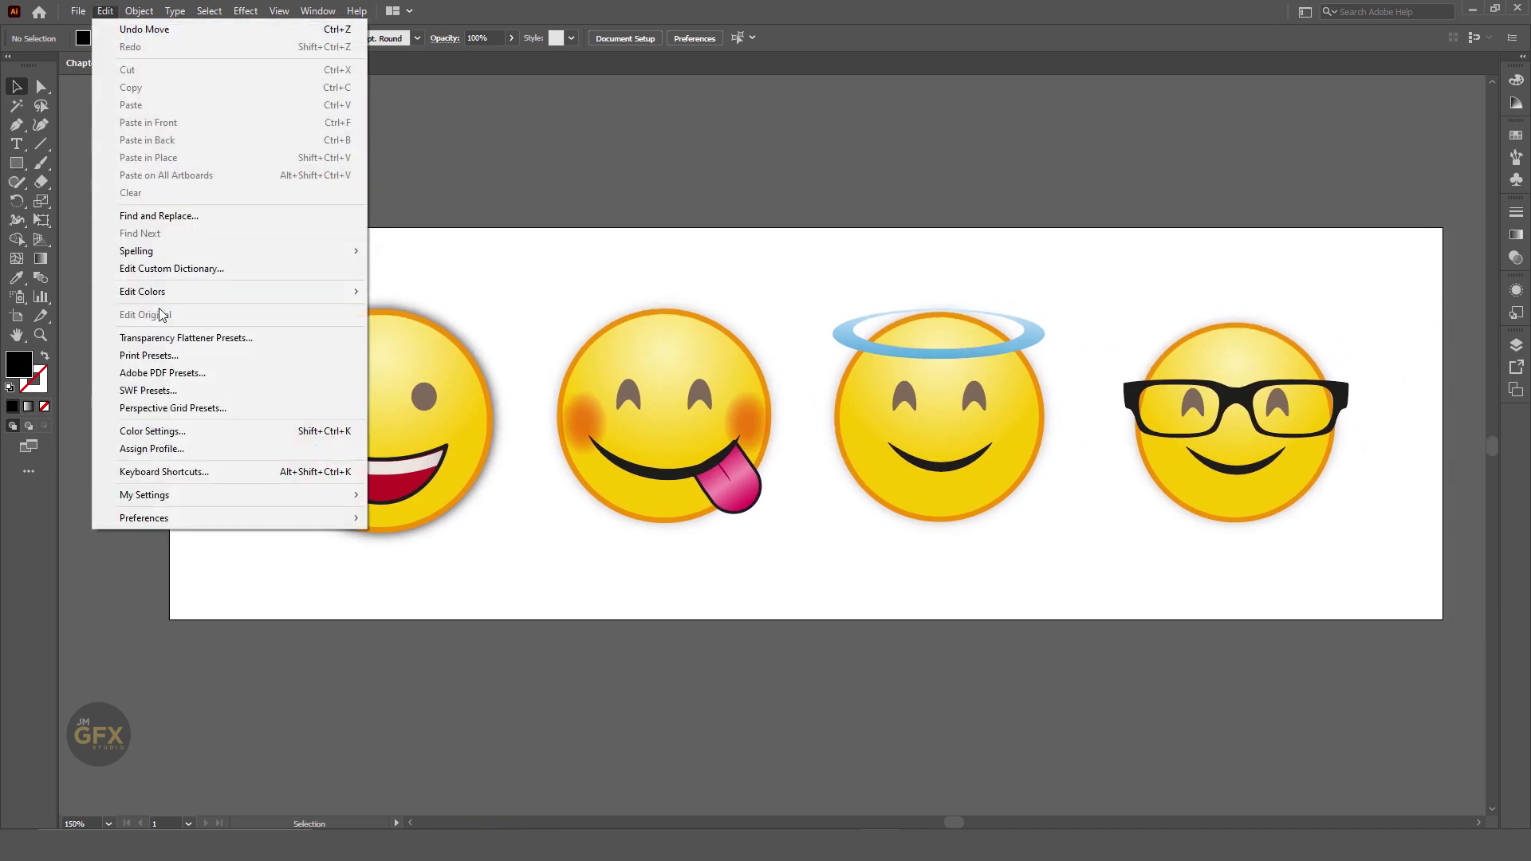
mouse_move(143, 519)
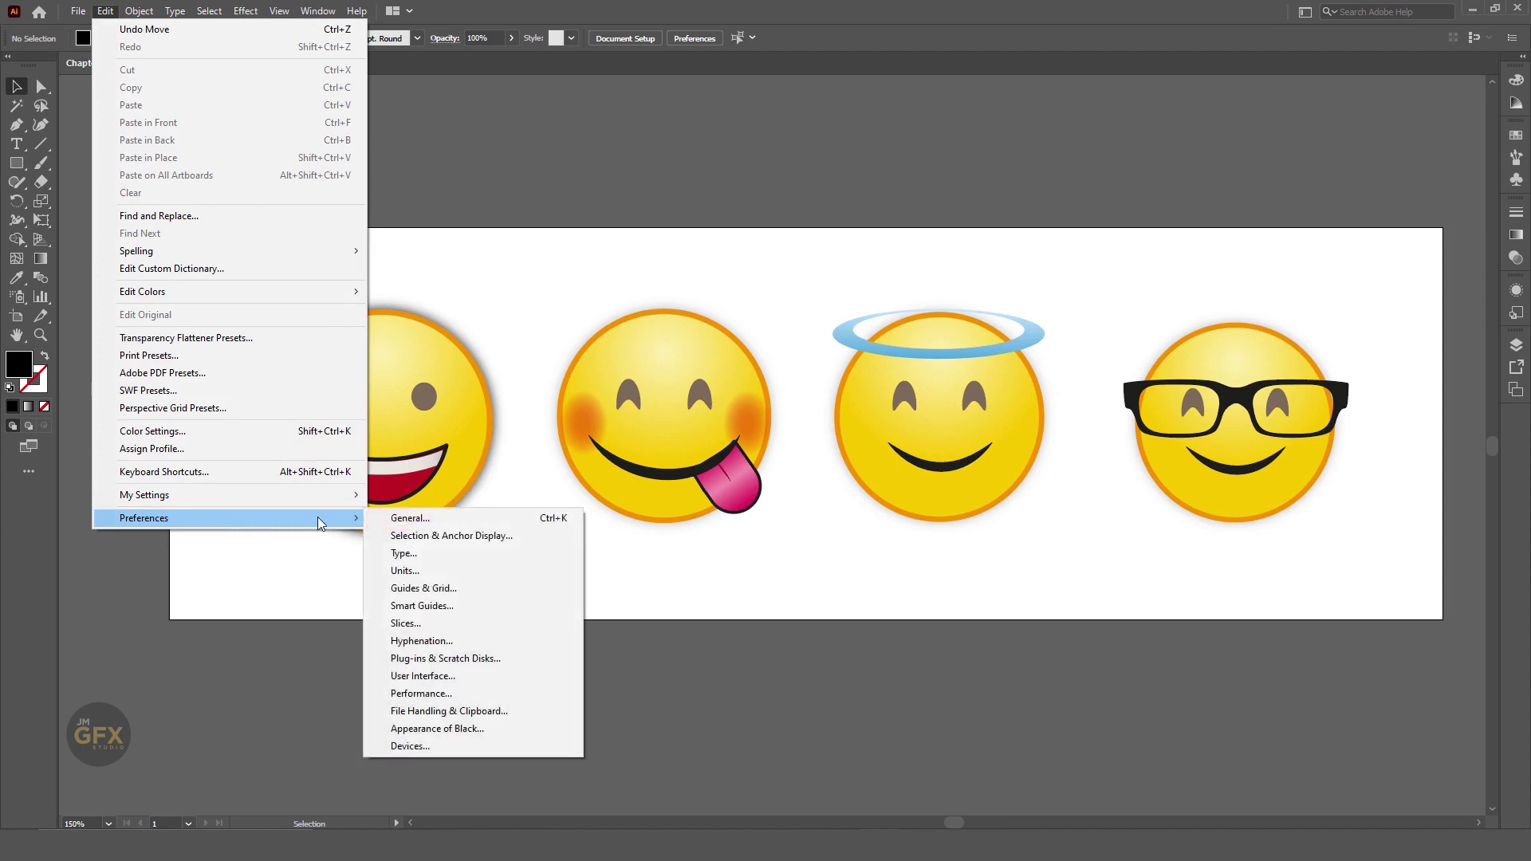
left_click(466, 519)
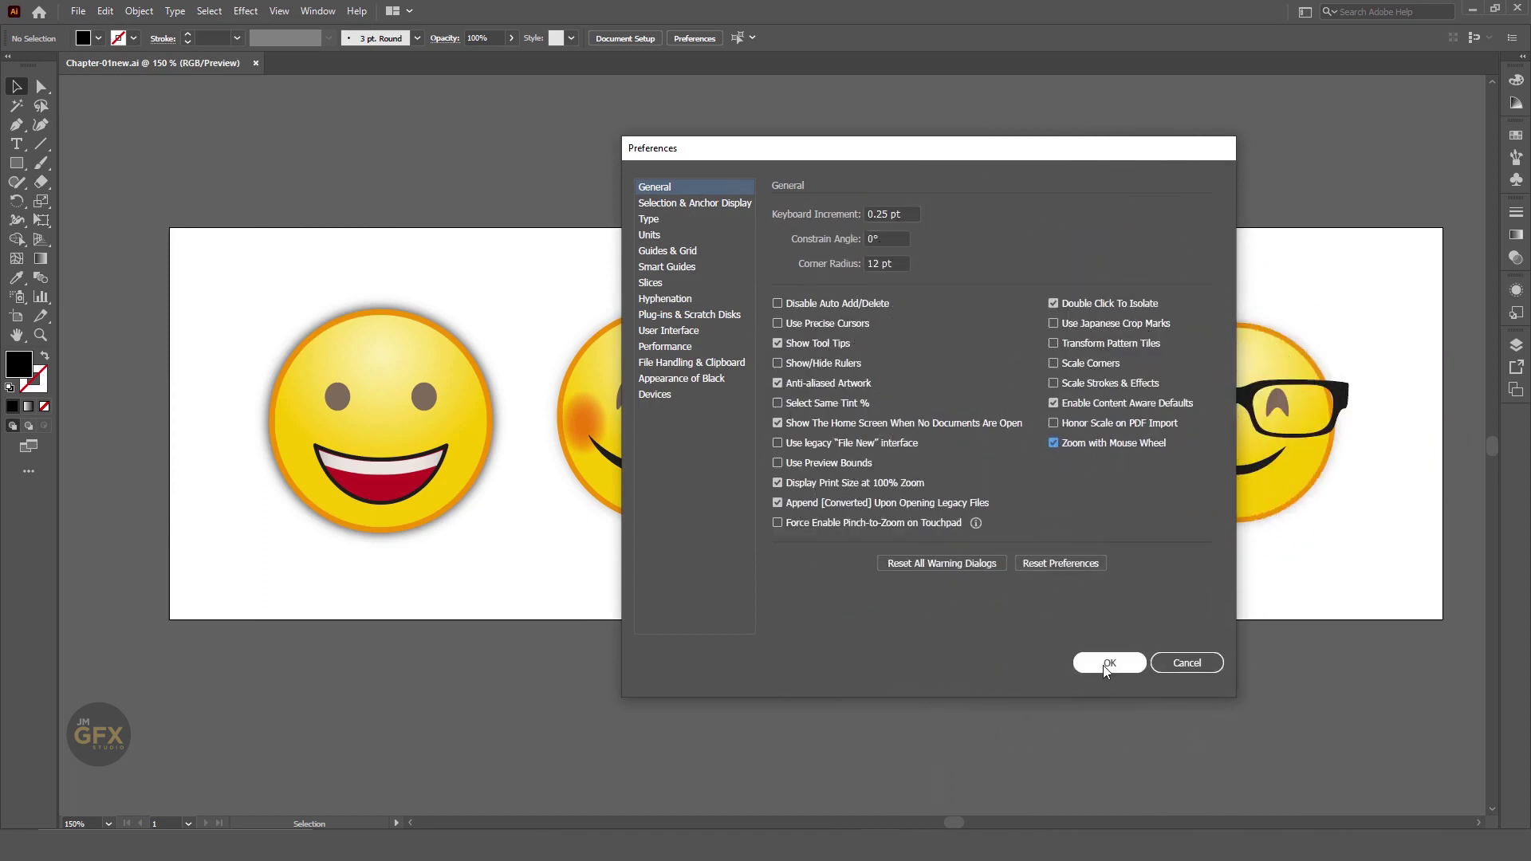
left_click(1106, 665)
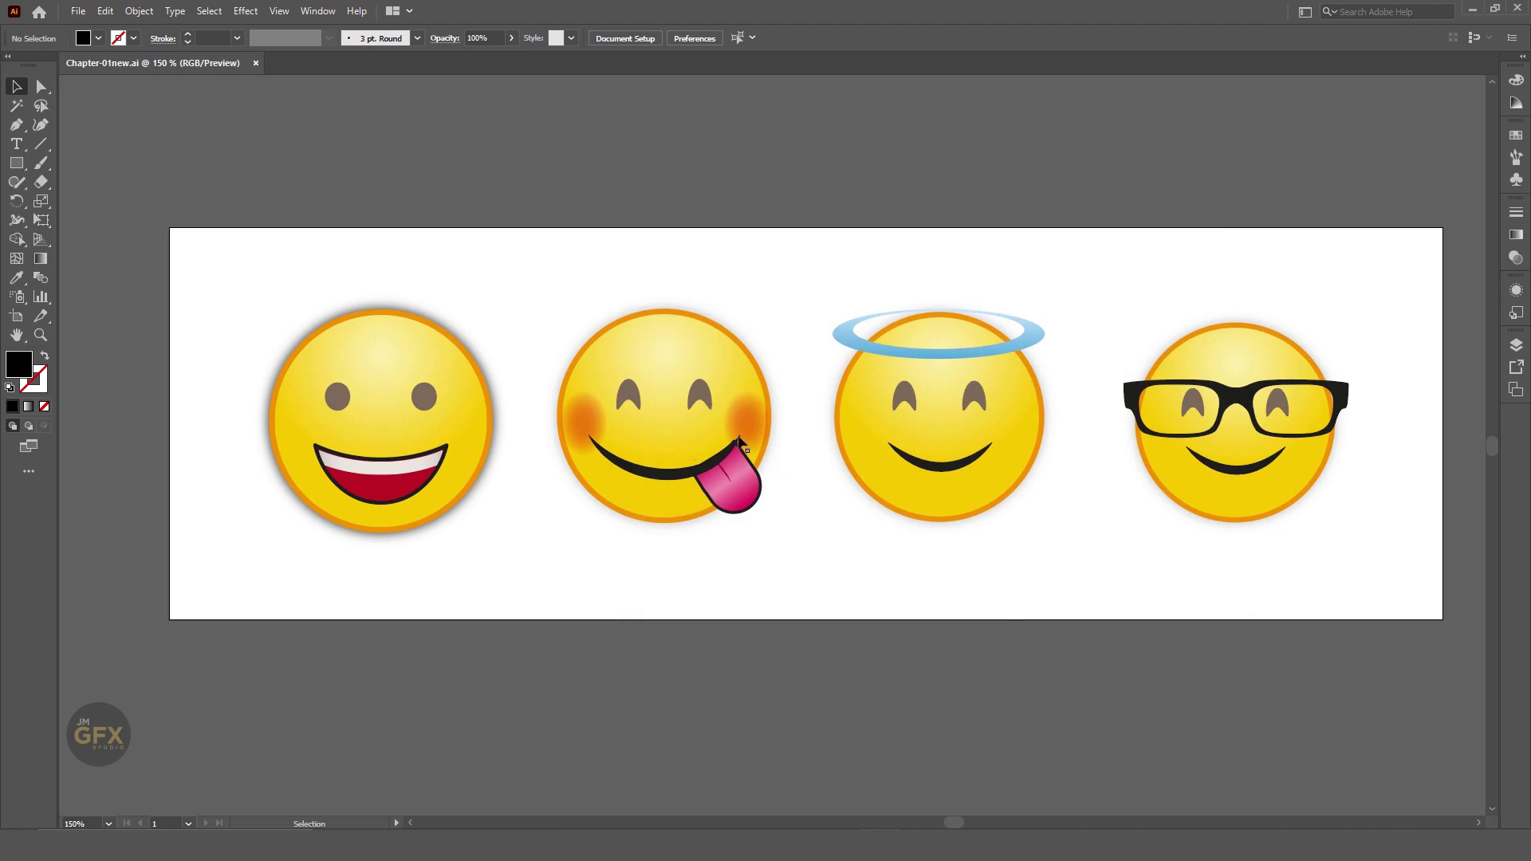
Scroll the mouse wheel up and down to test zooming the canvas
scroll(739, 441, "down", 1)
scroll(739, 441, "down", 1)
scroll(739, 441, "up", 3)
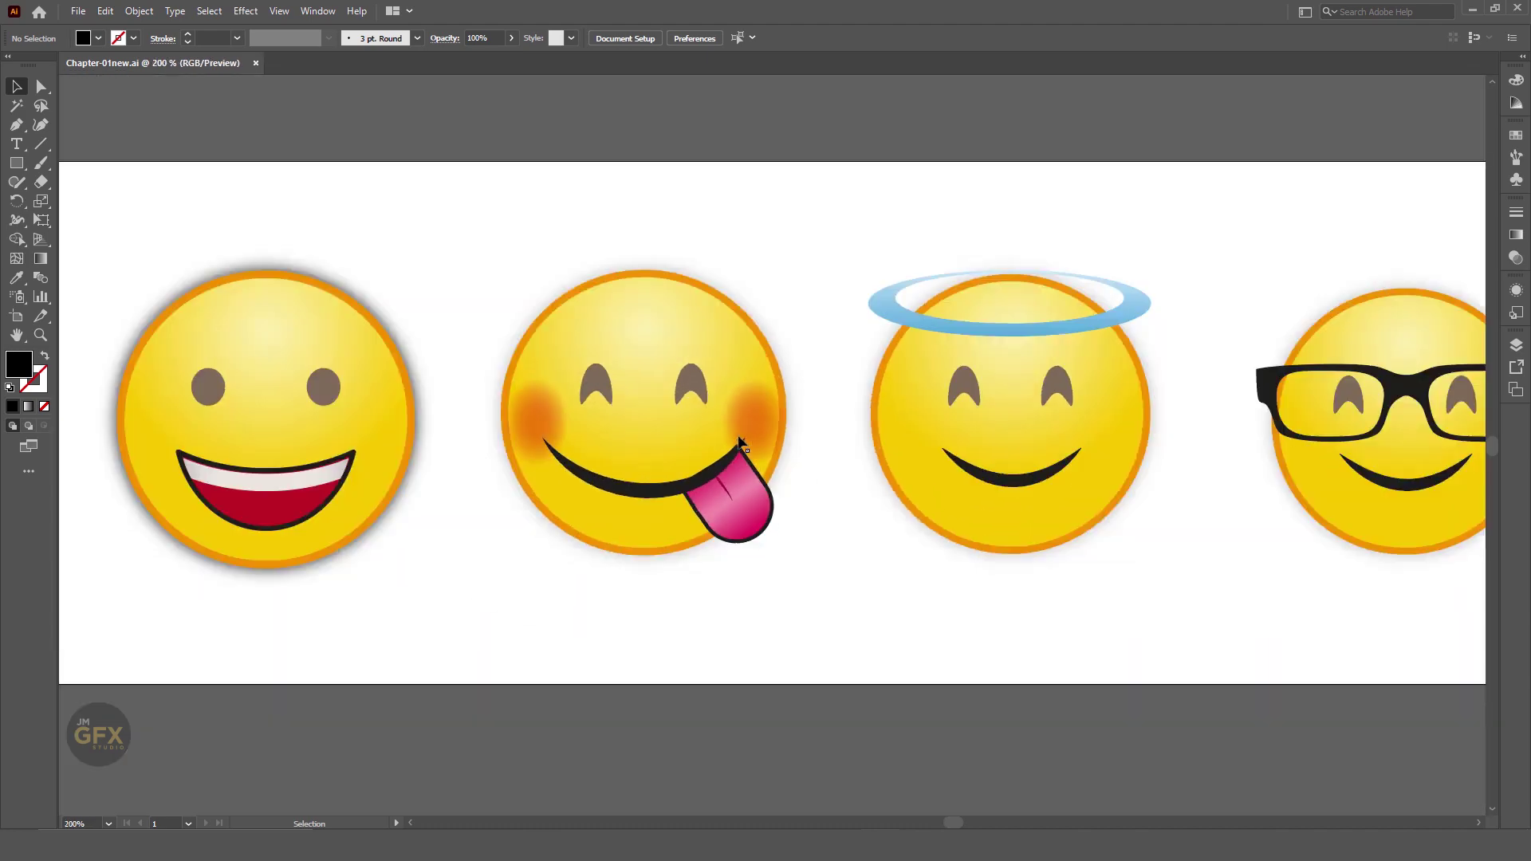
scroll(739, 441, "down", 2)
scroll(739, 441, "up", 3)
scroll(738, 441, "down", 3)
scroll(739, 441, "up", 1)
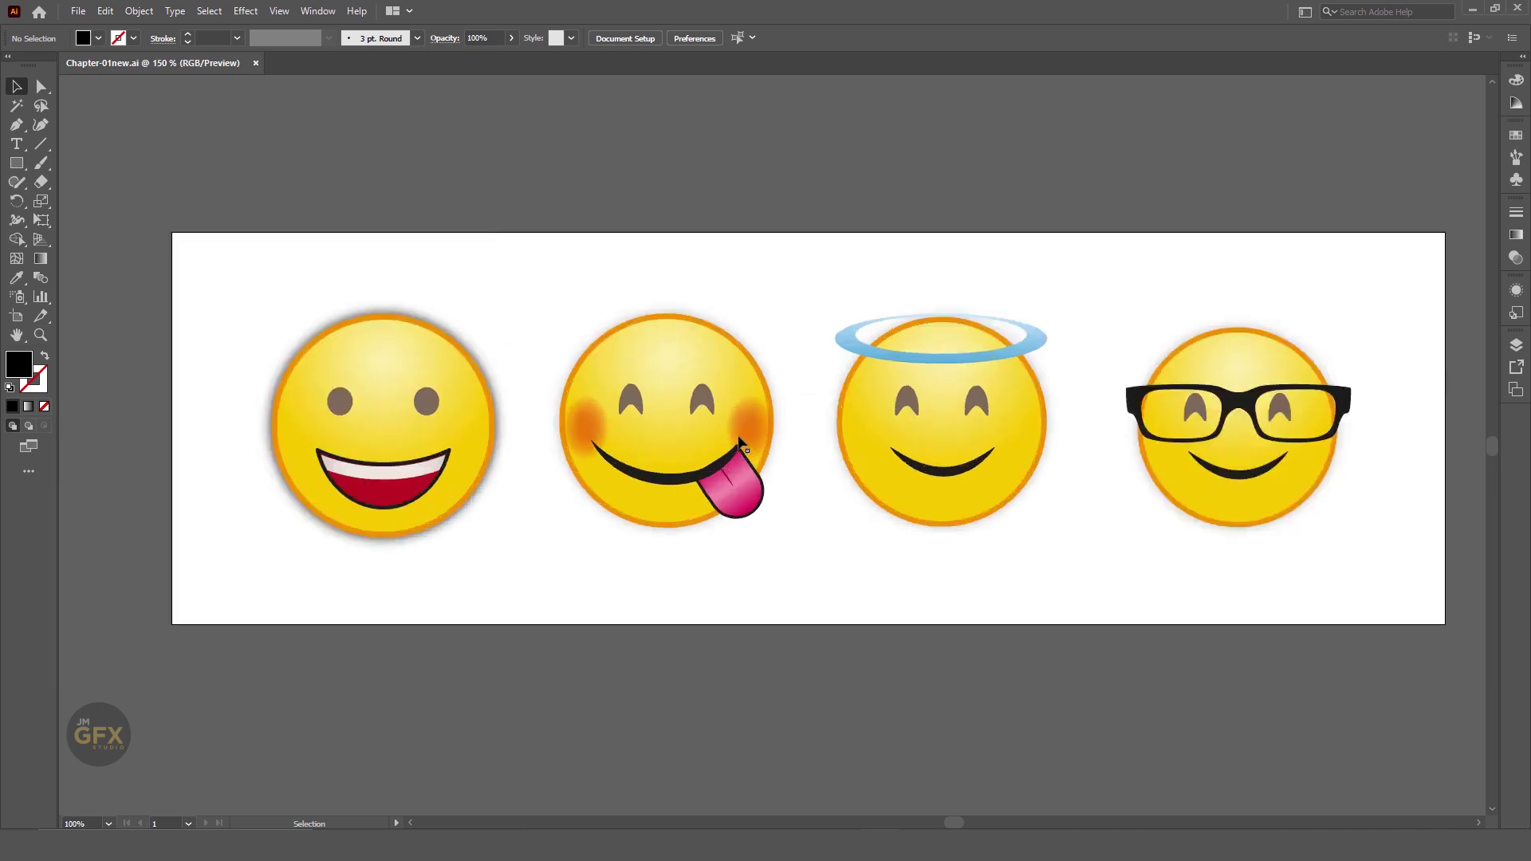
scroll(739, 441, "up", 1)
scroll(738, 441, "down", 1)
Turn off Zoom with Mouse Wheel in the General preferences
left_click(105, 11)
mouse_move(144, 519)
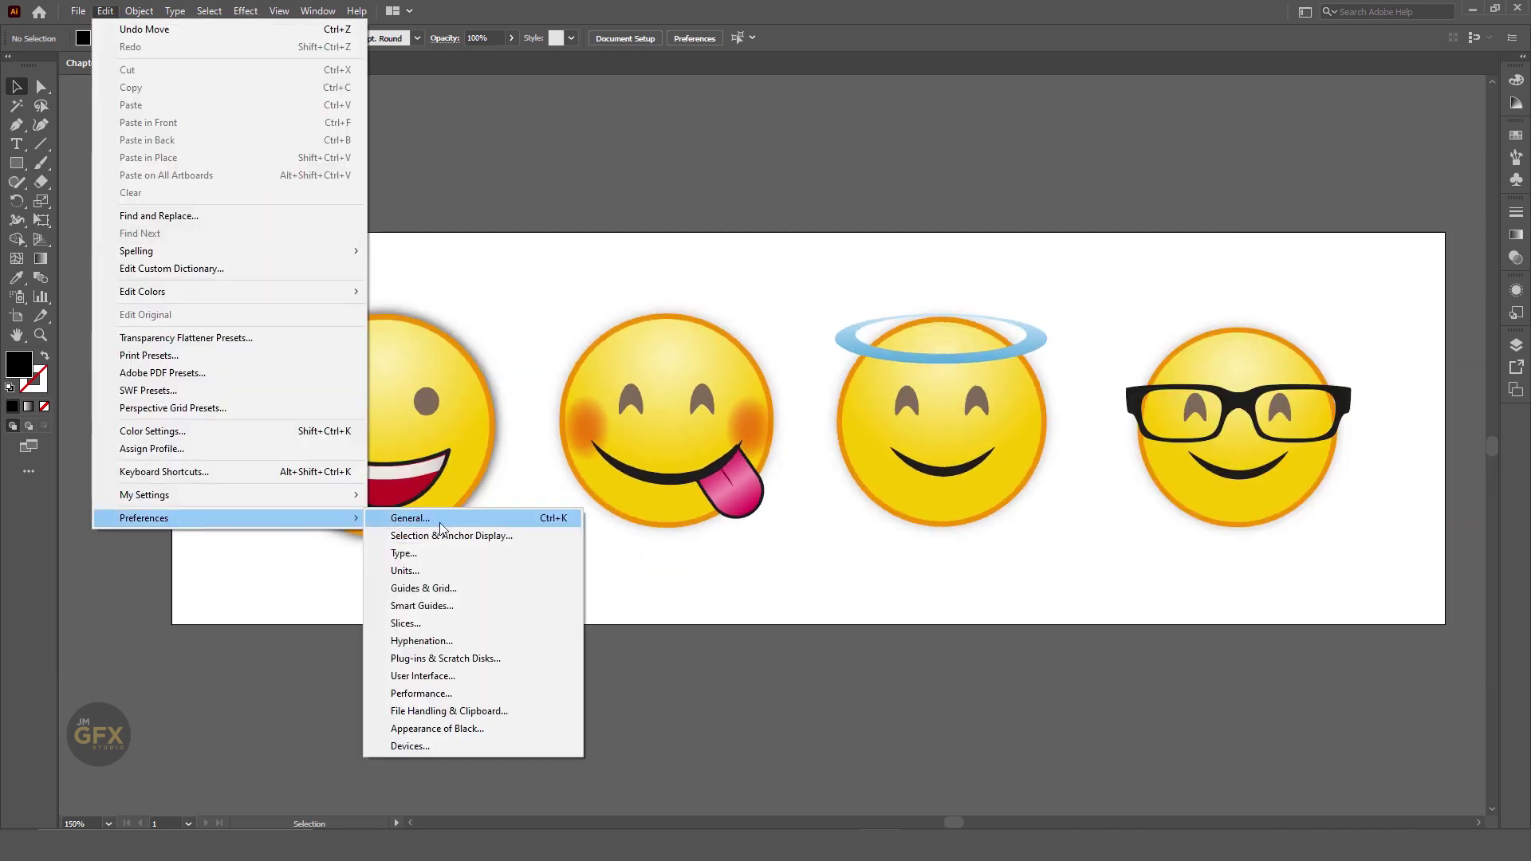
left_click(410, 519)
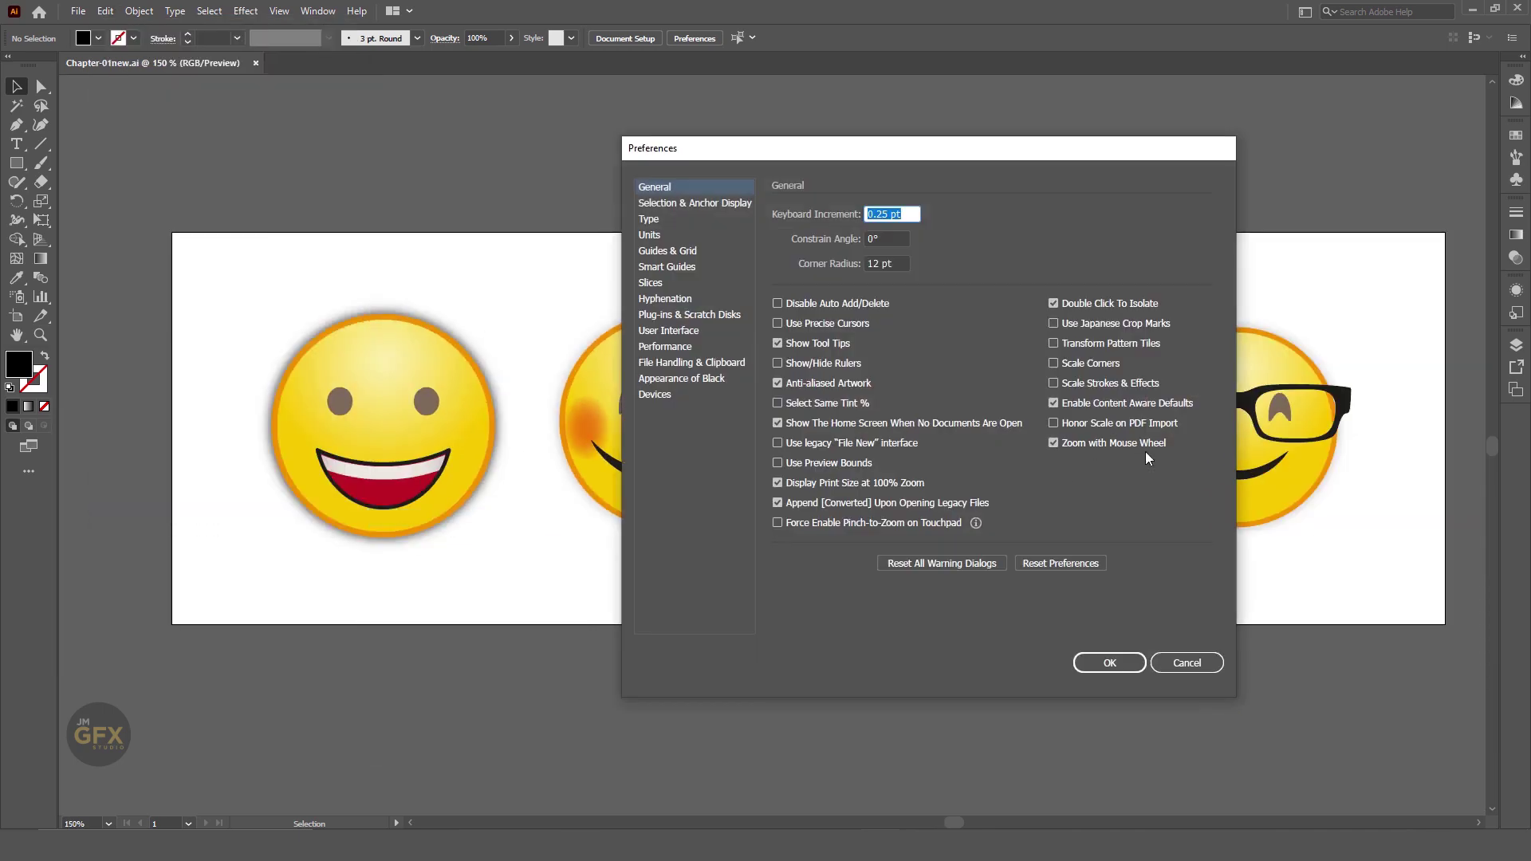
left_click(1054, 443)
On the User Interface page, try the Darkest and lighter brightness swatches, ending on Medium Dark
left_click(713, 333)
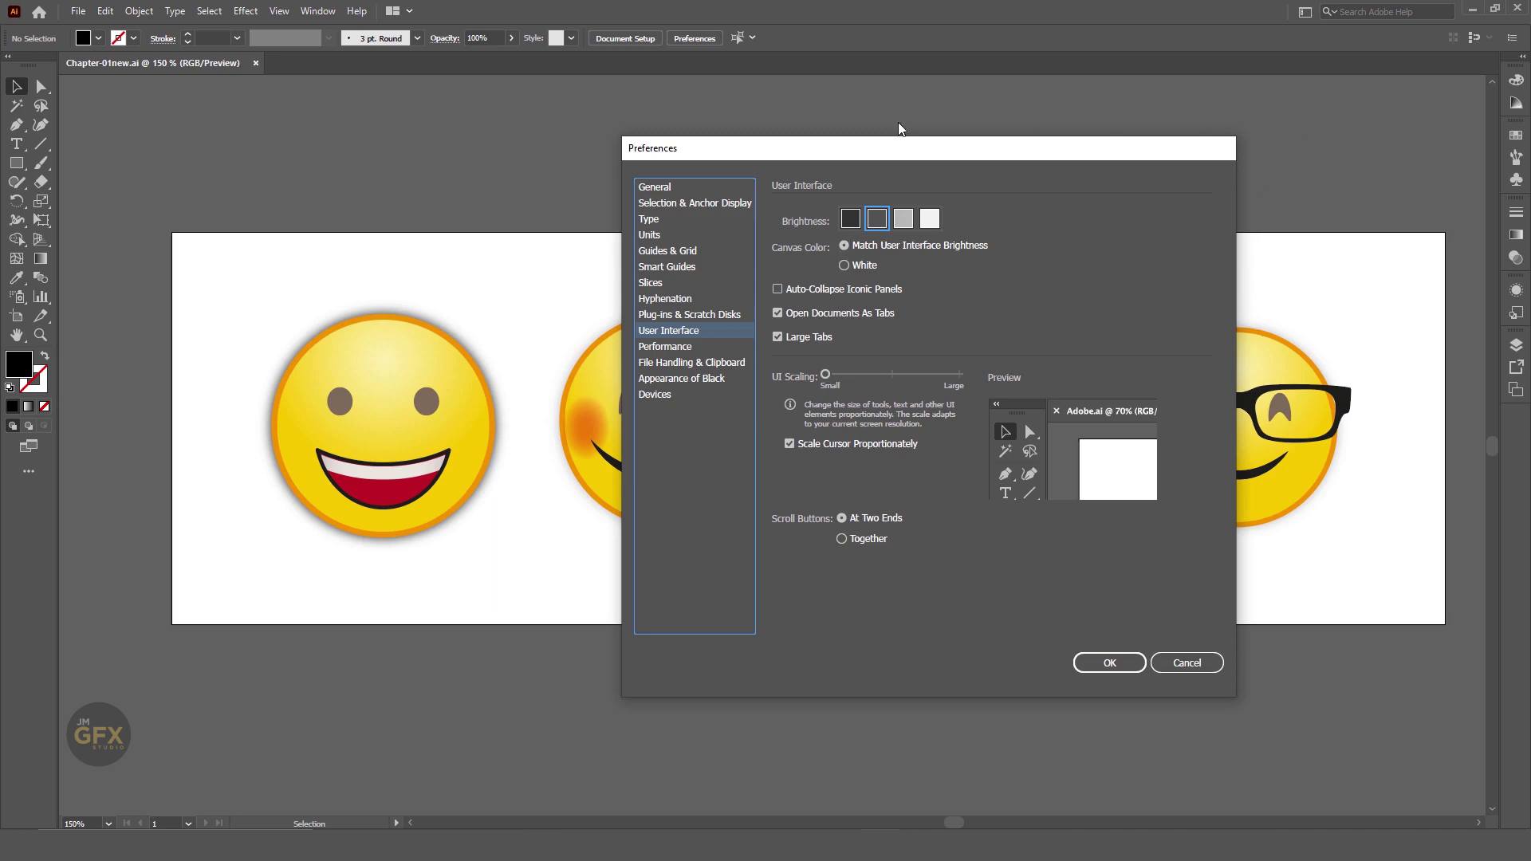
left_click(851, 220)
left_click(880, 222)
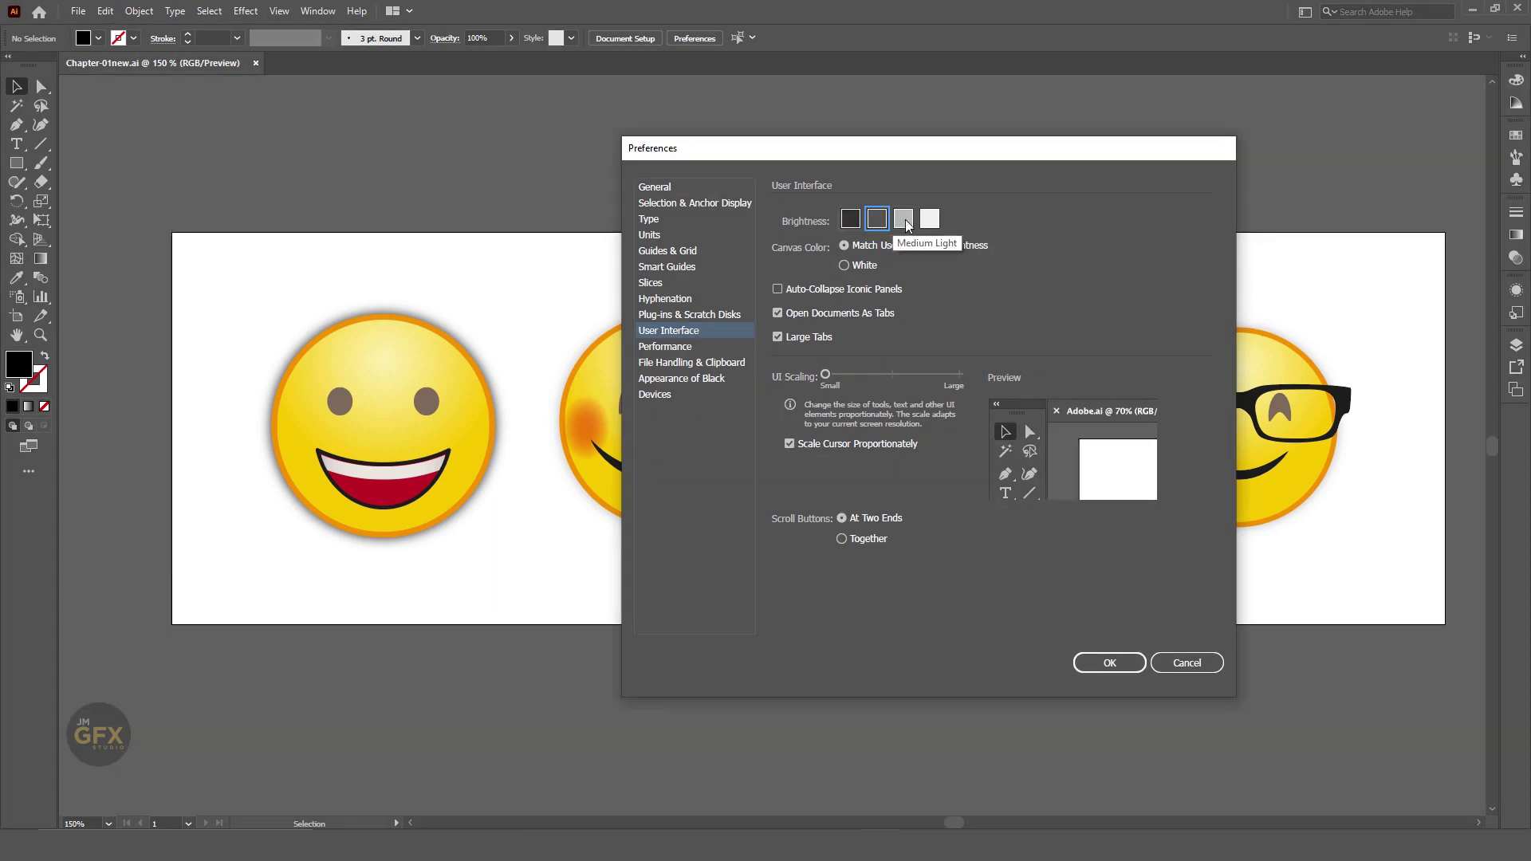
left_click(904, 220)
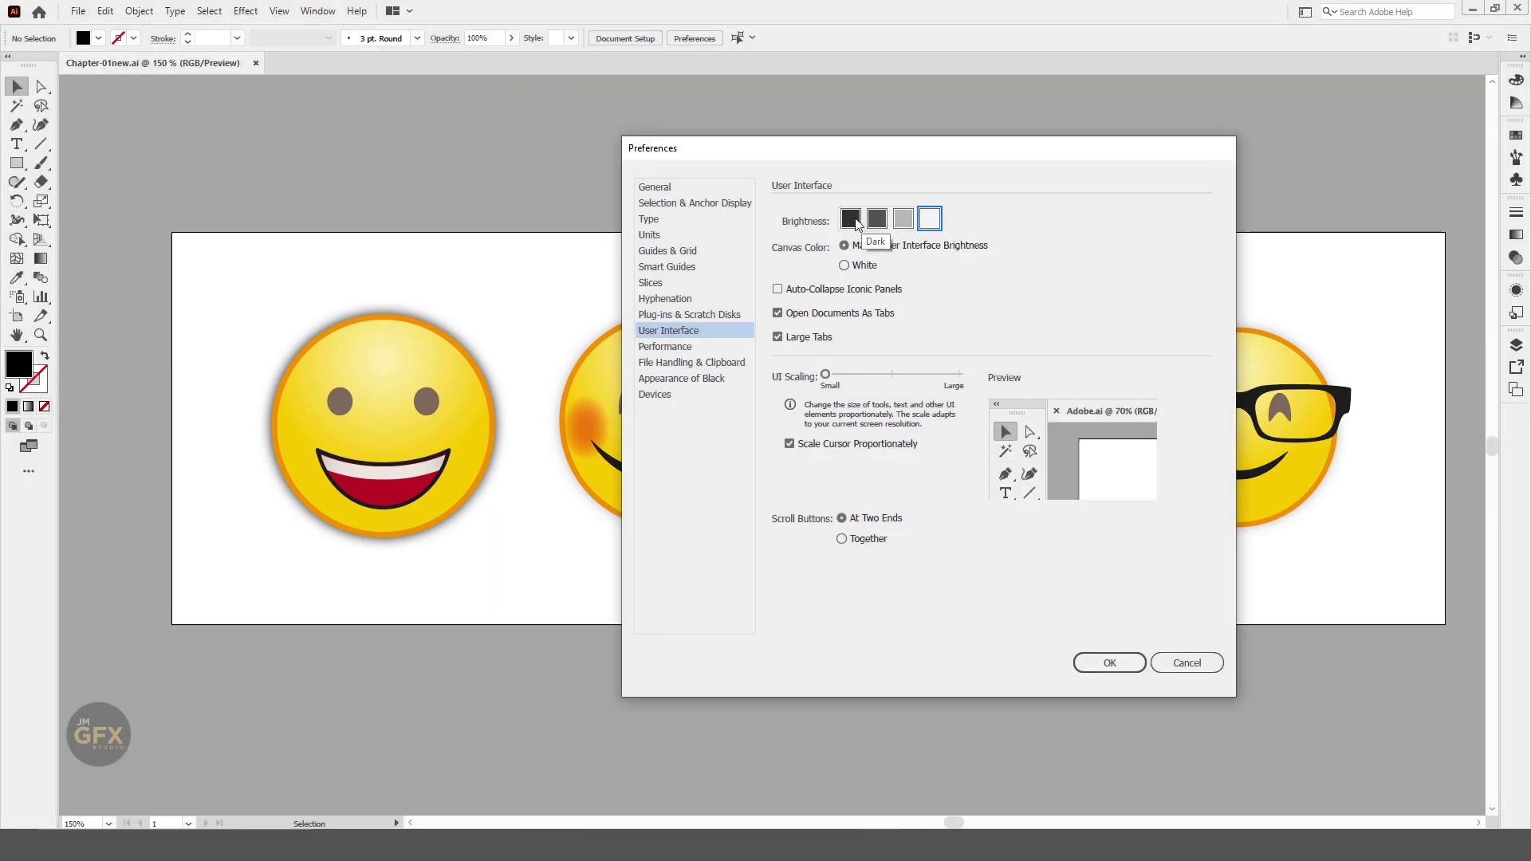
left_click(851, 220)
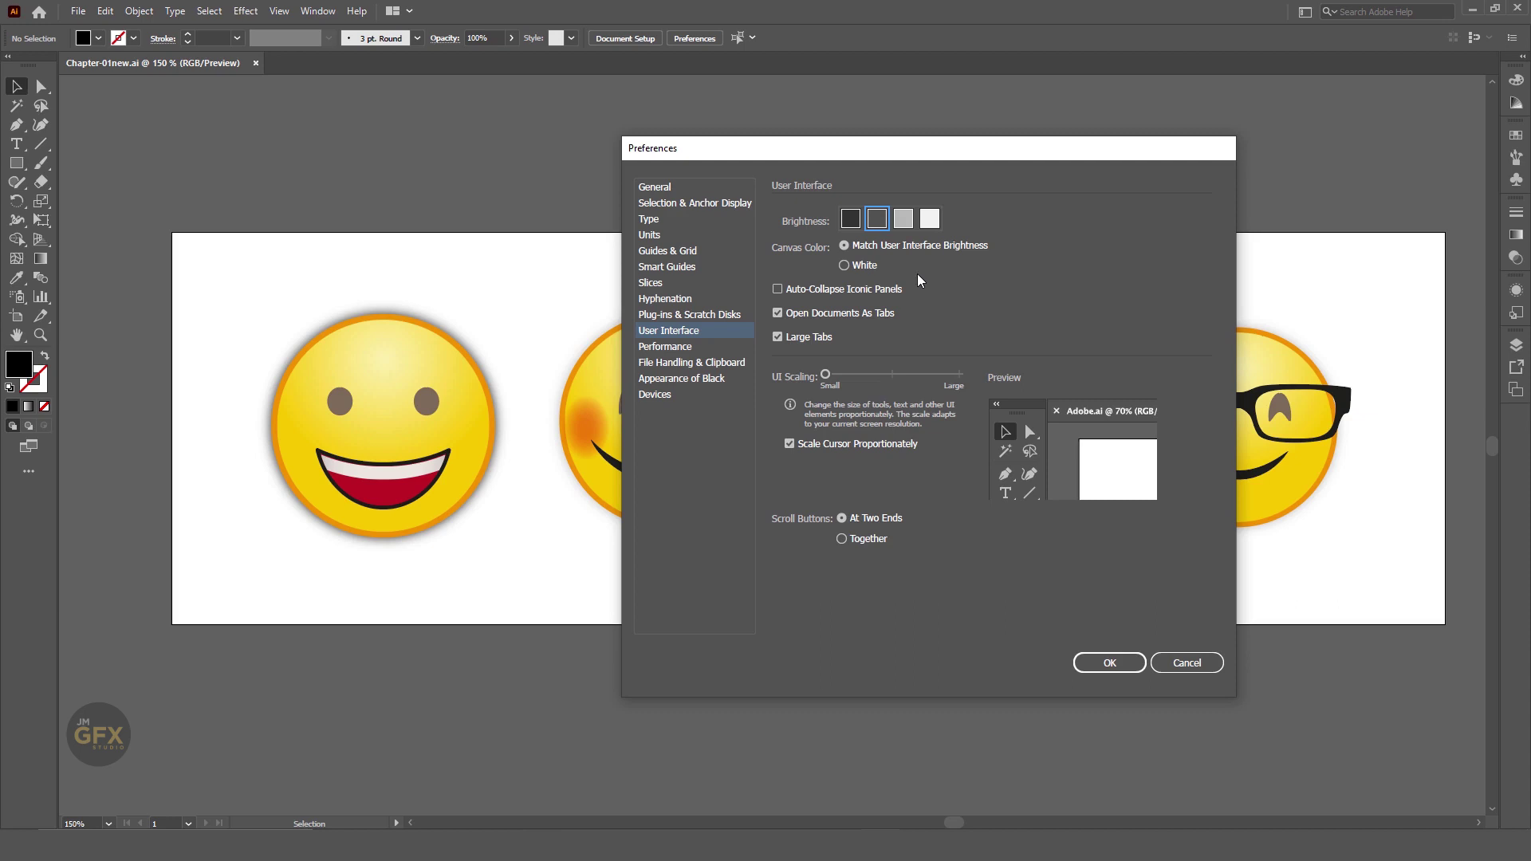
left_click(850, 221)
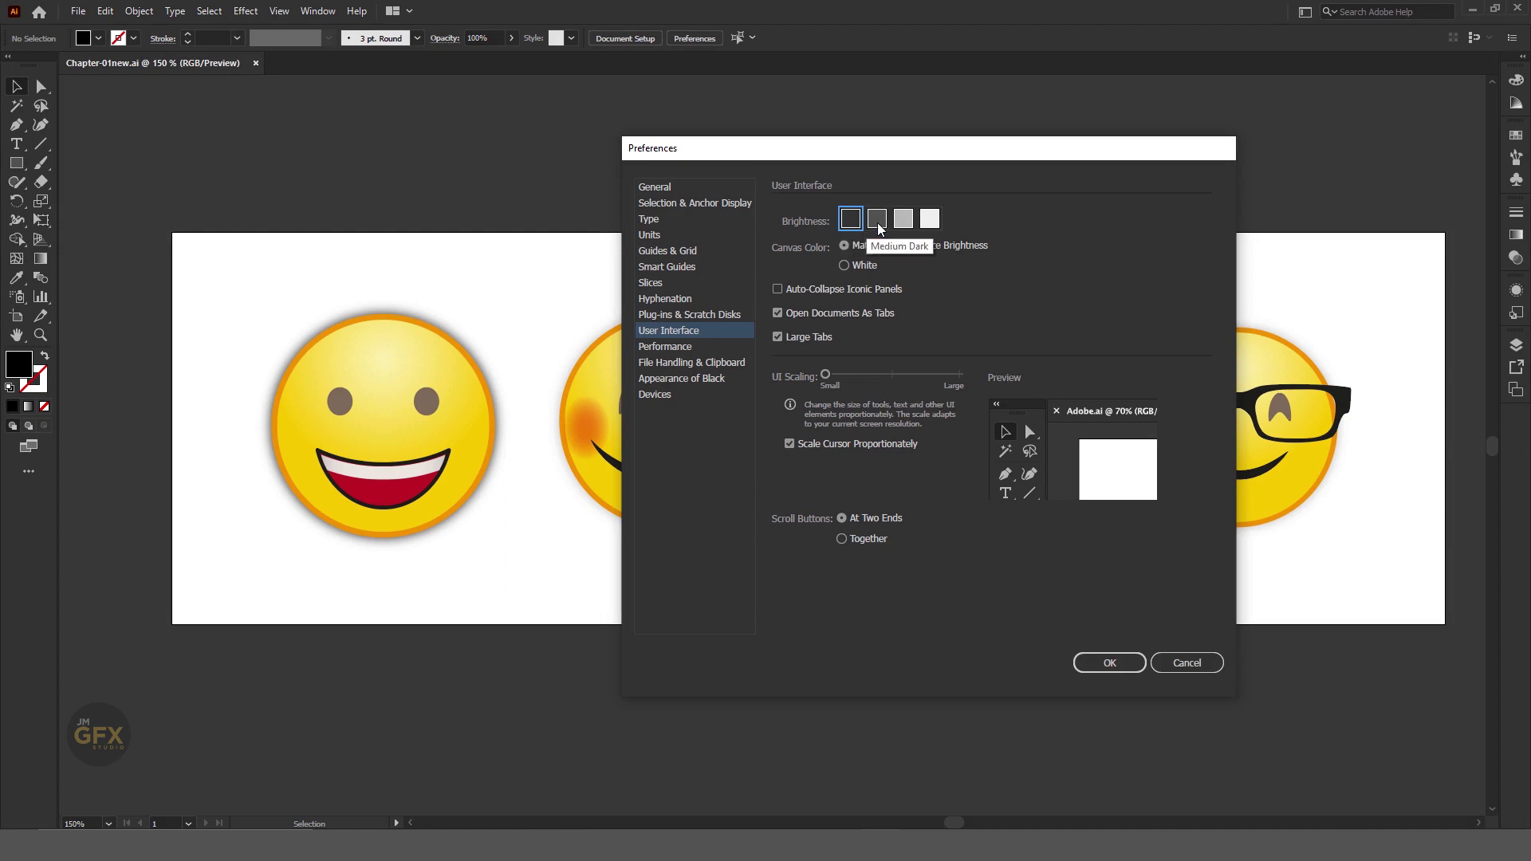
left_click(878, 220)
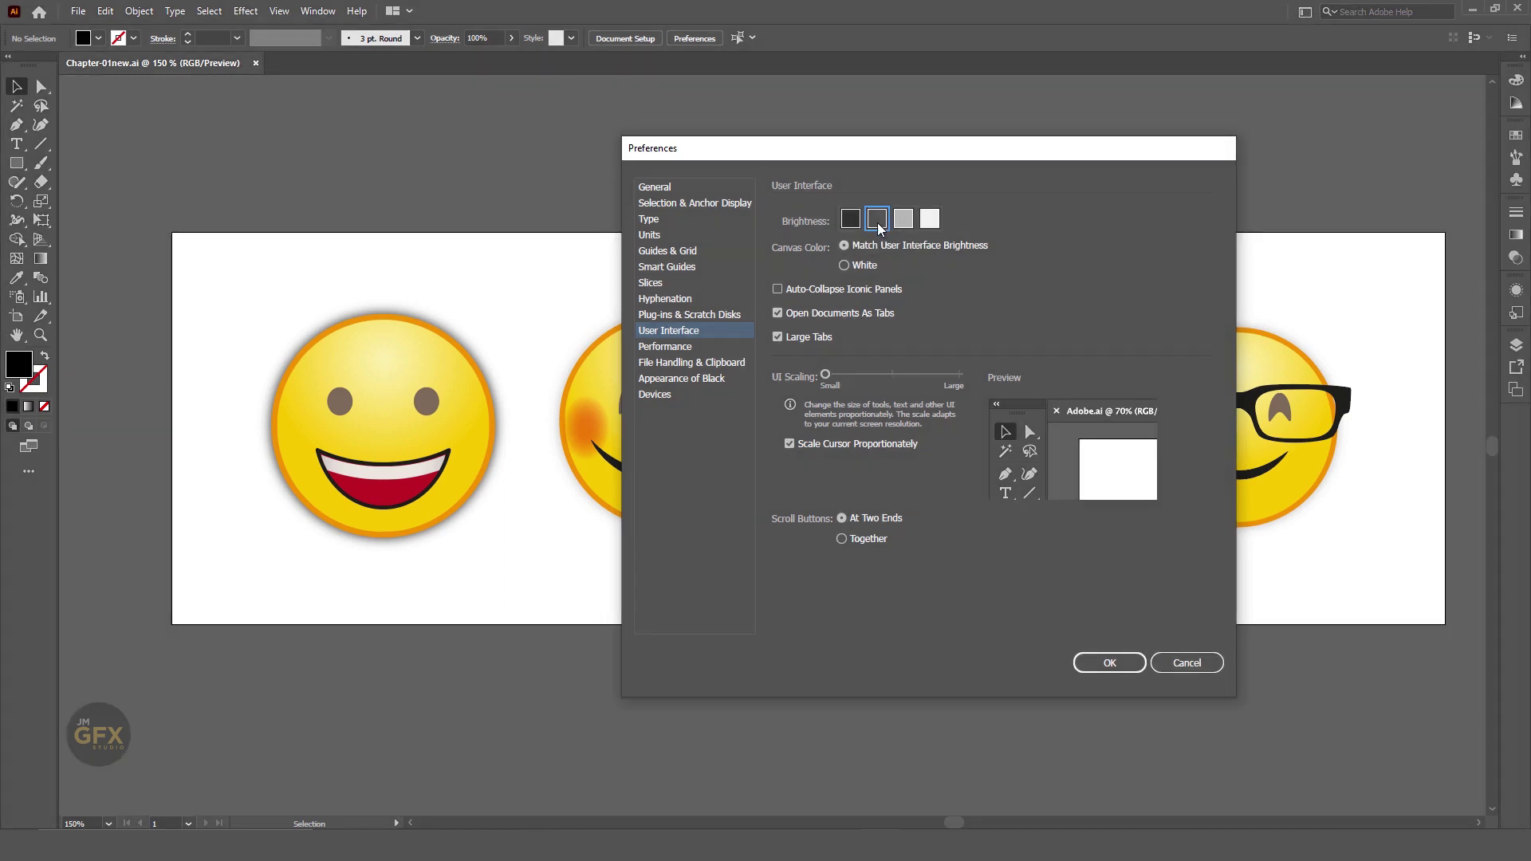
Accept the Preferences with OK so Medium Dark brightness and the wheel setting take effect
left_click(1118, 667)
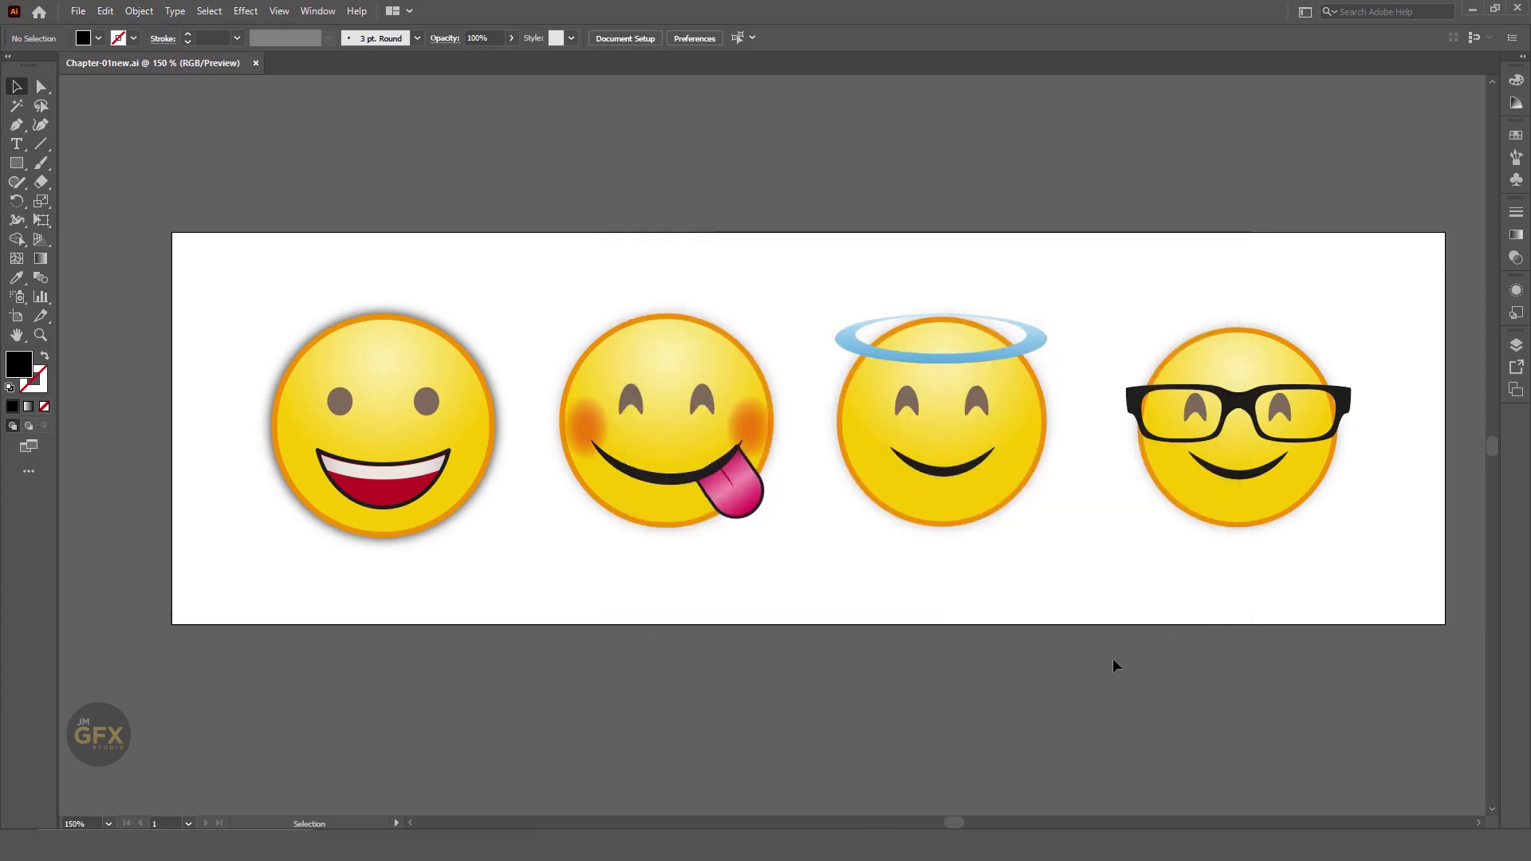